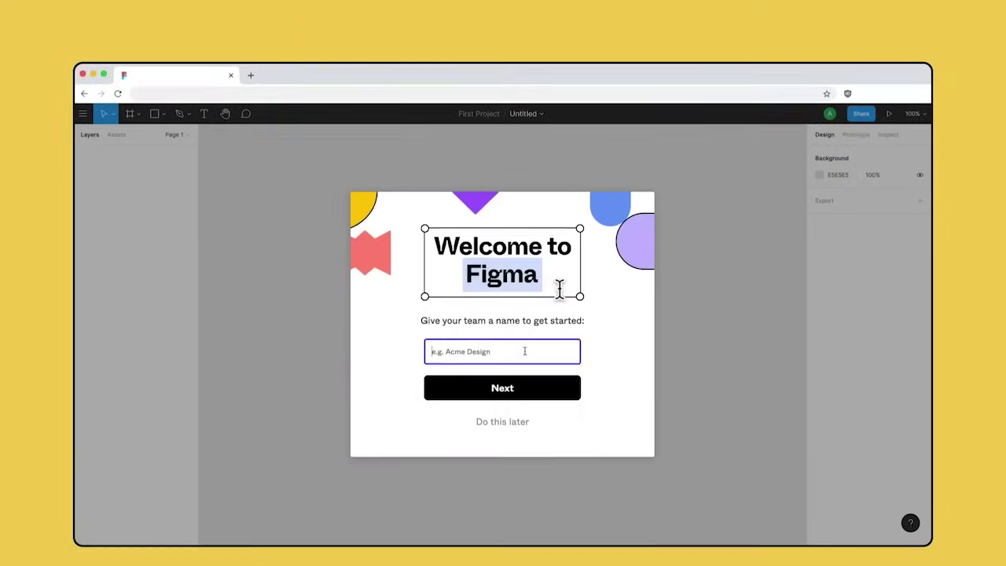
# Name the new team 'Figma for beginners' and continue to plan selection.
pyautogui.write('Figm')
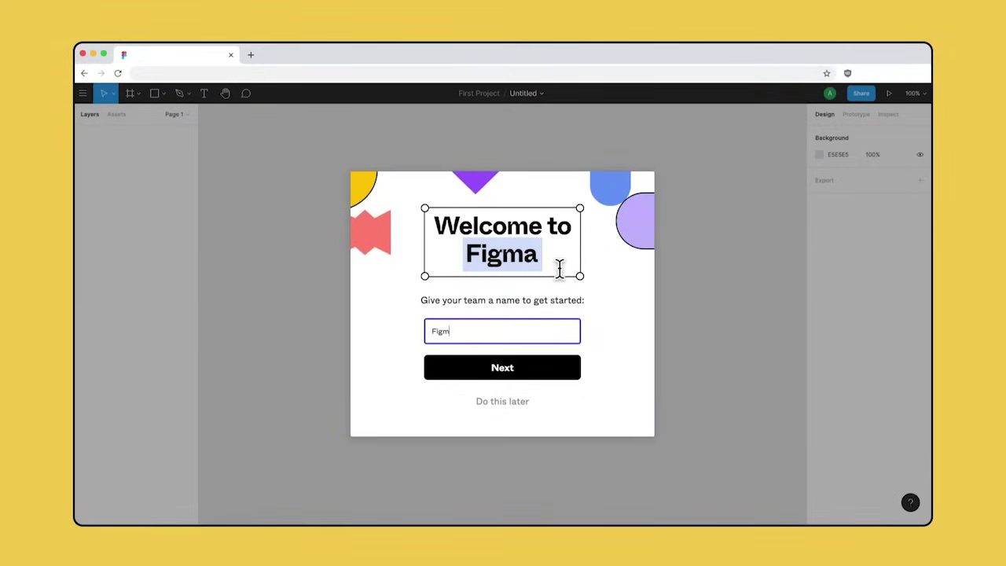
pyautogui.write('a for beginners')
pyautogui.click(522, 370)
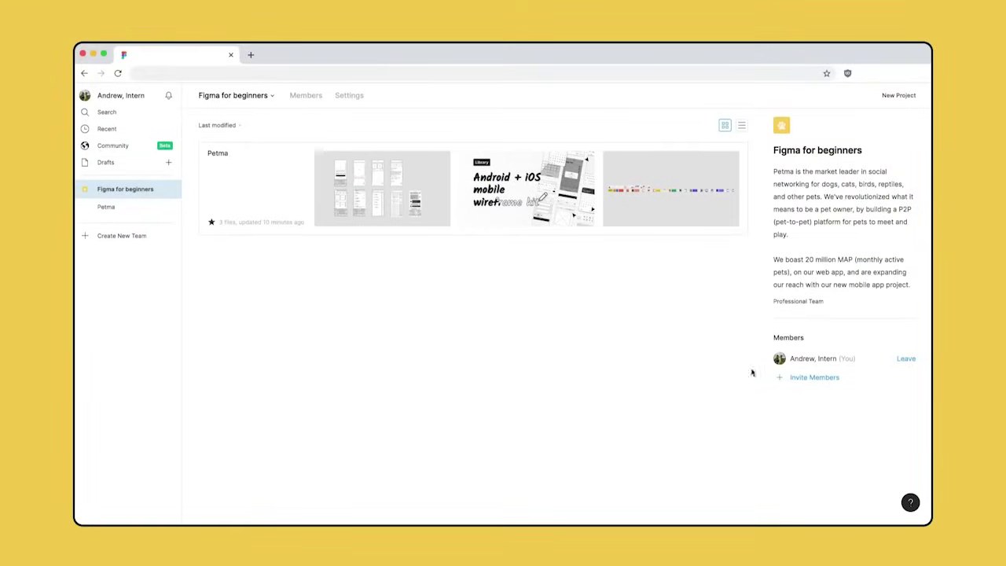
# Invite three colleagues' e-mail addresses to the team with can edit permission.
pyautogui.click(839, 380)
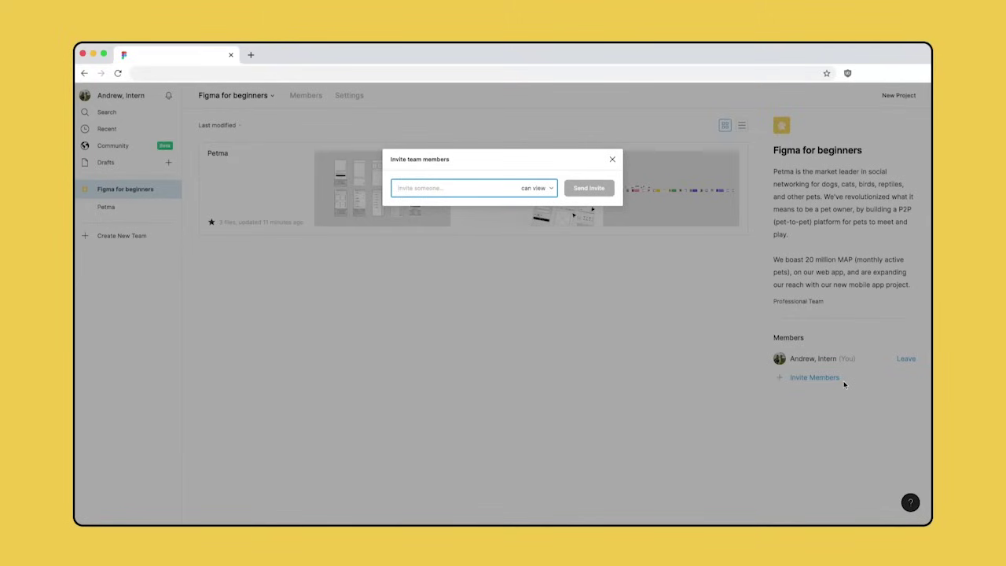
pyautogui.press('super+v')
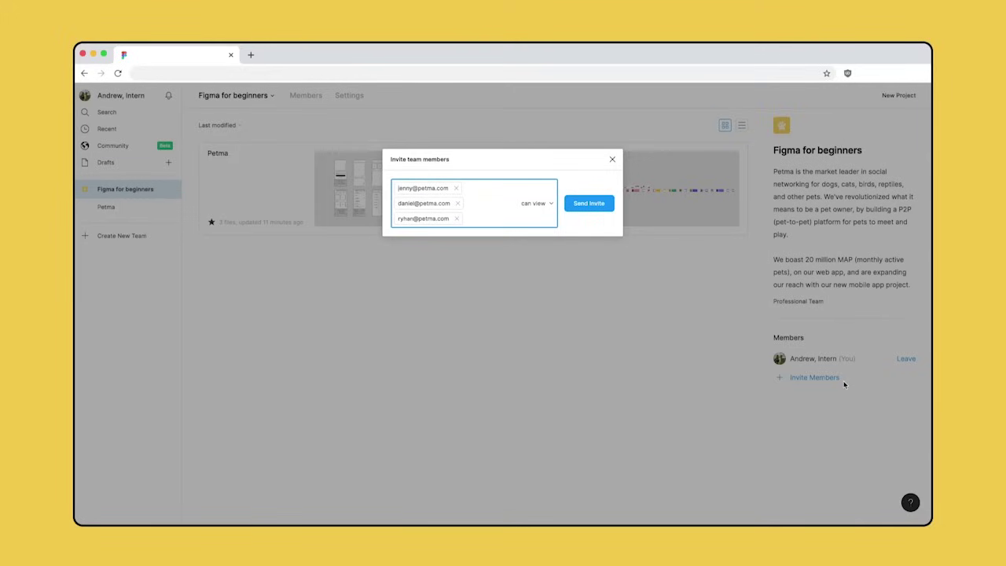
pyautogui.click(548, 206)
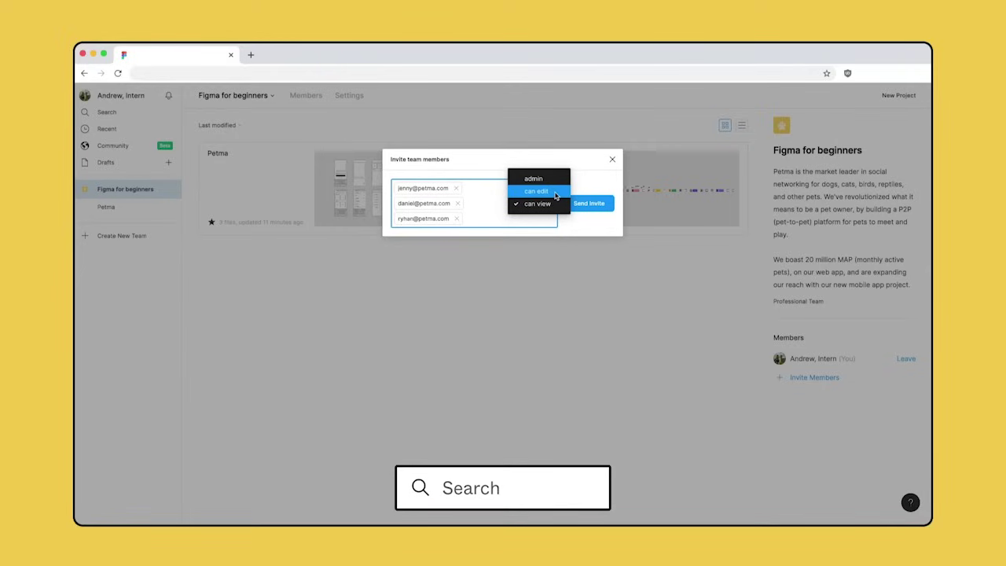
pyautogui.click(556, 195)
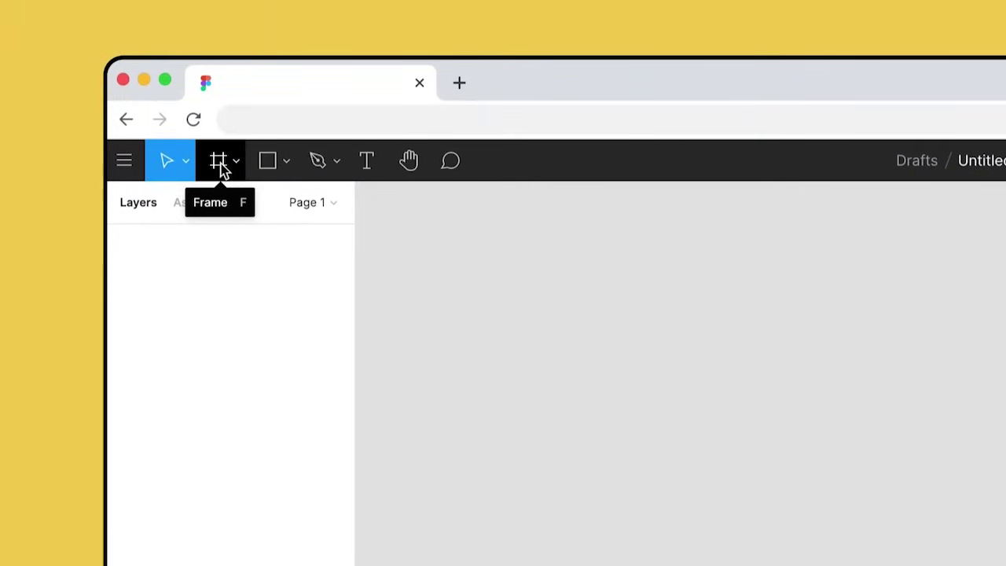
# Add a 411 × 823 Google Pixel 2 XL frame to the canvas.
pyautogui.click(220, 165)
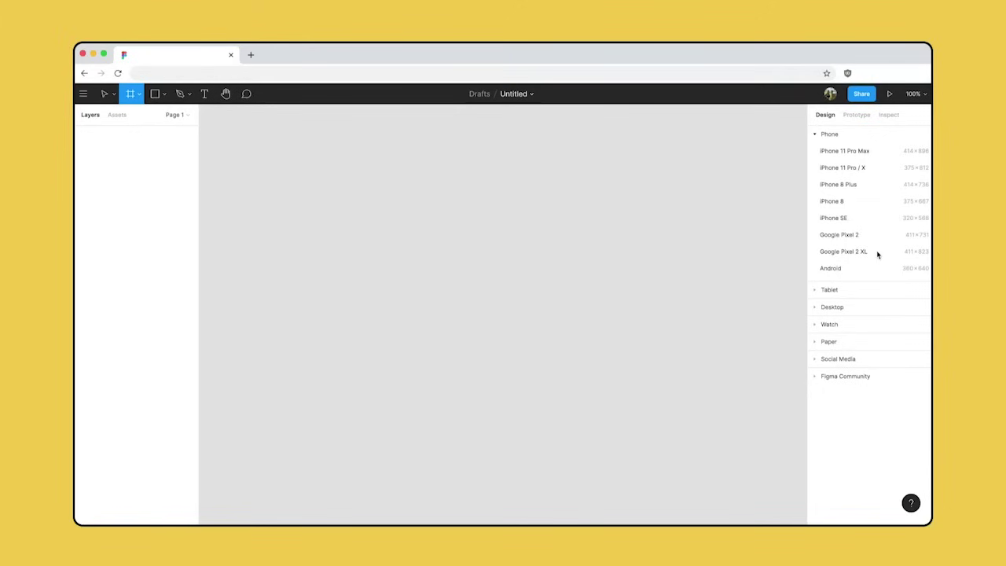
pyautogui.click(878, 255)
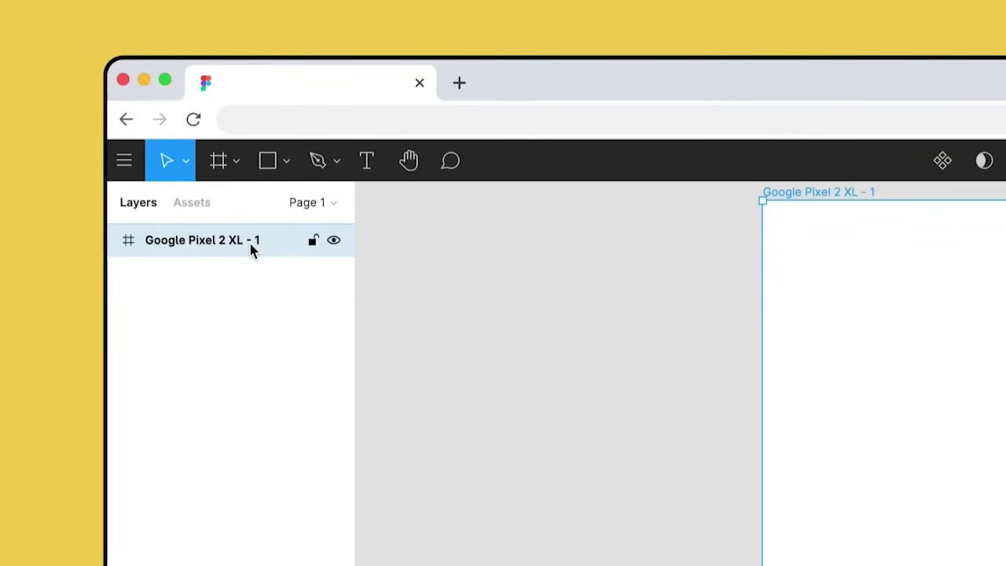
# Rename the phone frame layer to 'home'.
pyautogui.rightClick(249, 243)
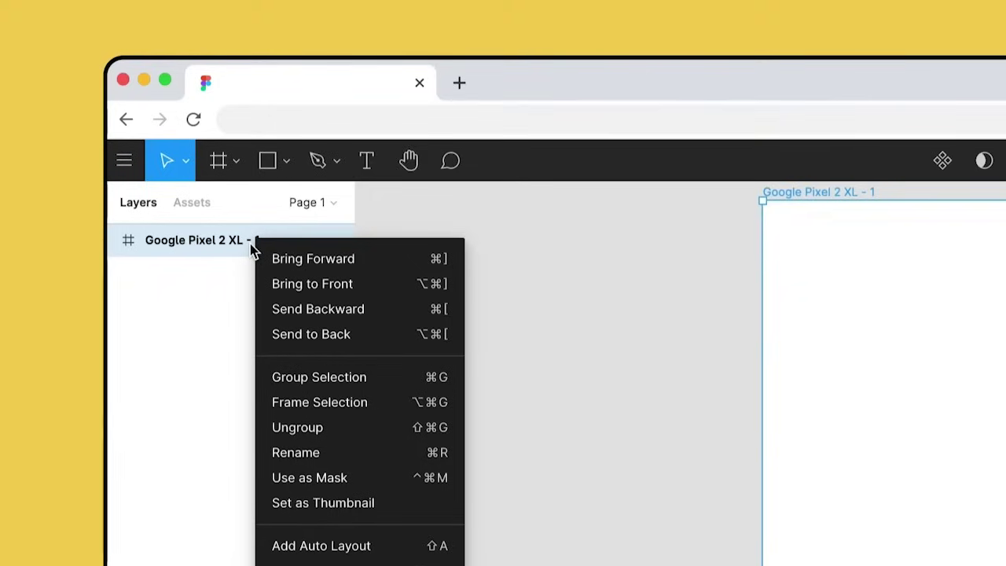
pyautogui.click(364, 454)
pyautogui.write('ho')
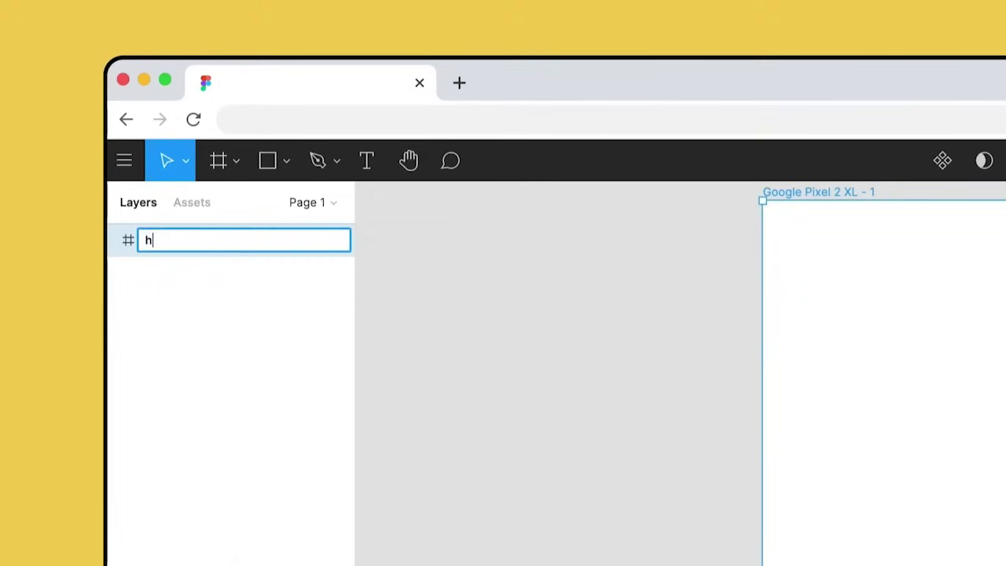
pyautogui.write('me')
pyautogui.press('Return')
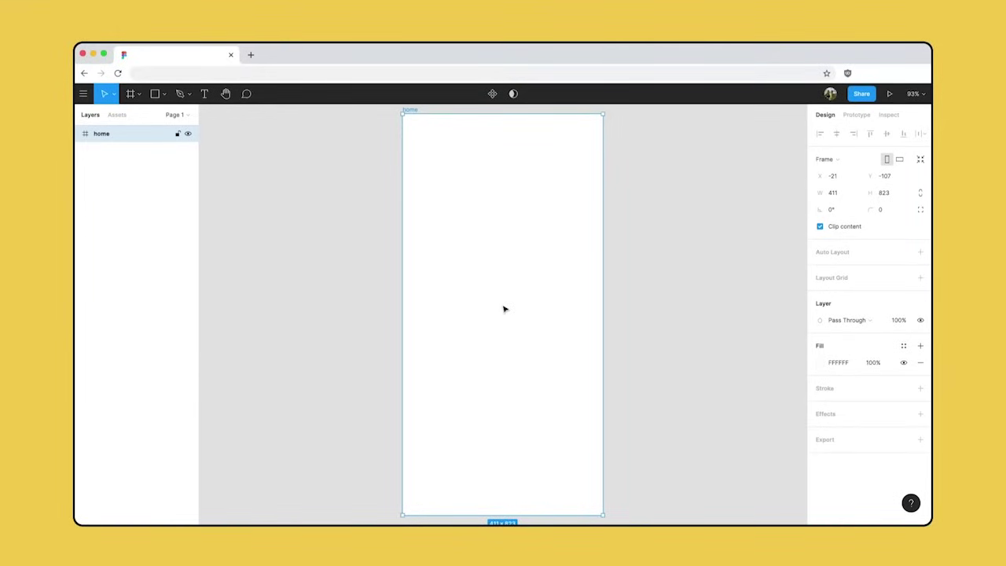
# Pan and zoom around the canvas, ending with a zoomed-out view of the home frame.
pyautogui.hscroll(3, 504, 309)
pyautogui.scroll(2, 505, 309)
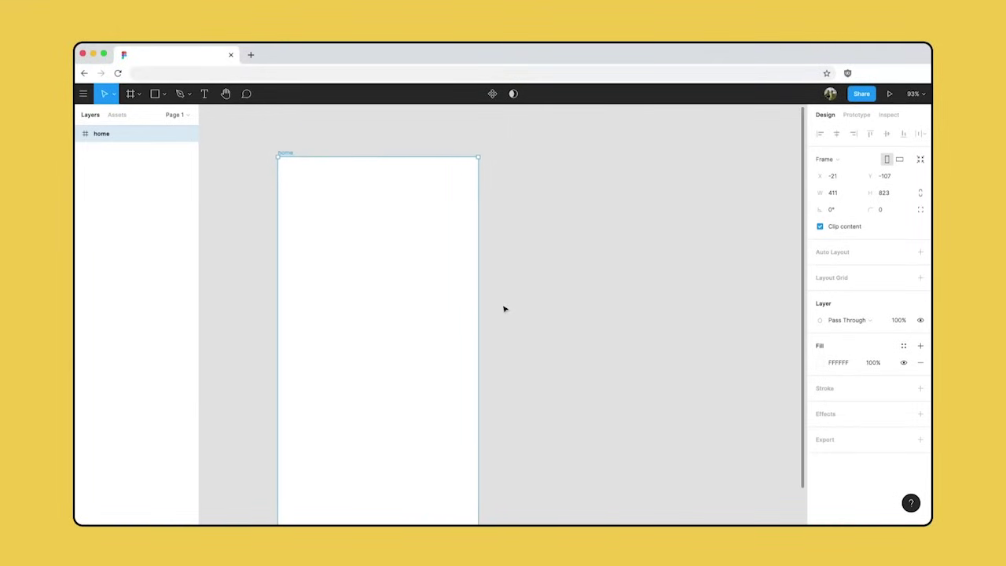
pyautogui.hscroll(-6, 504, 308)
pyautogui.hscroll(-2, 504, 309)
pyautogui.scroll(1, 504, 308)
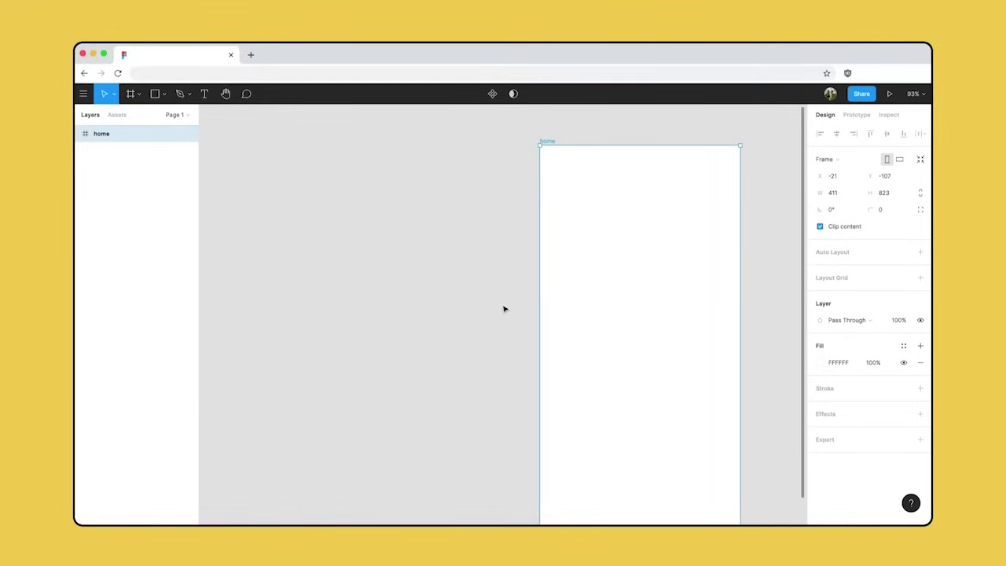
pyautogui.press('space')
pyautogui.moveTo(501, 304); pyautogui.dragTo(356, 286)
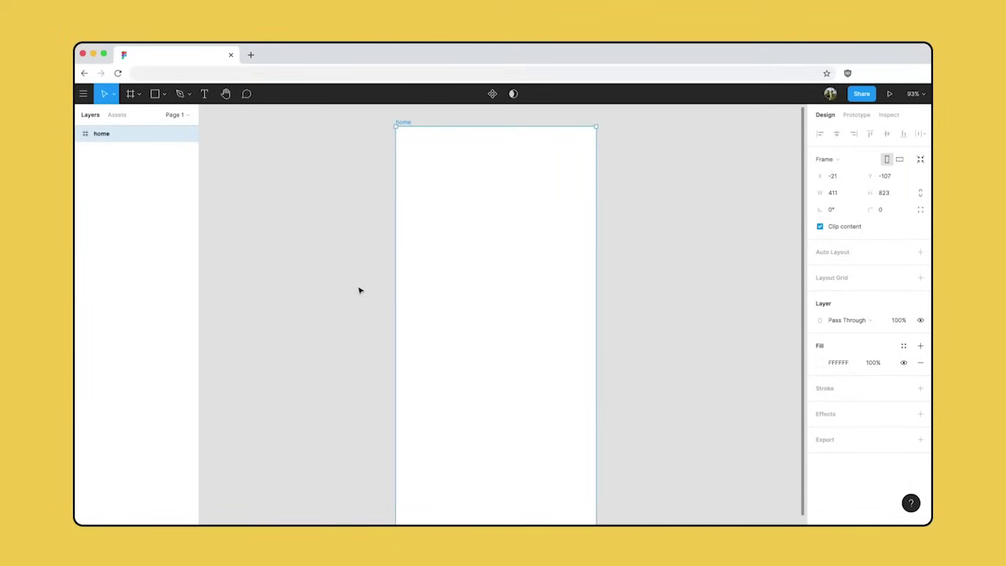
pyautogui.scroll(-10, 360, 290)
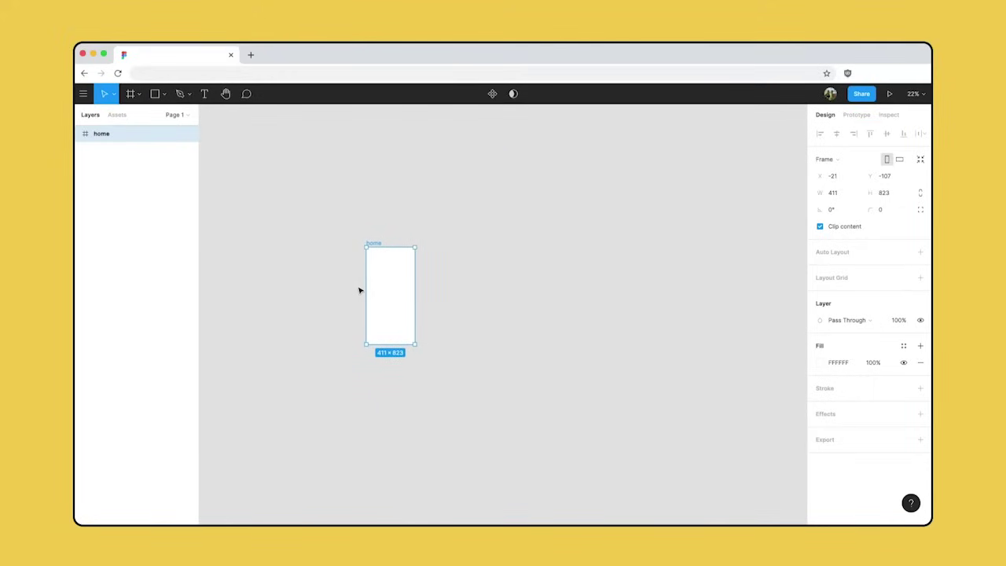
pyautogui.scroll(10, 359, 290)
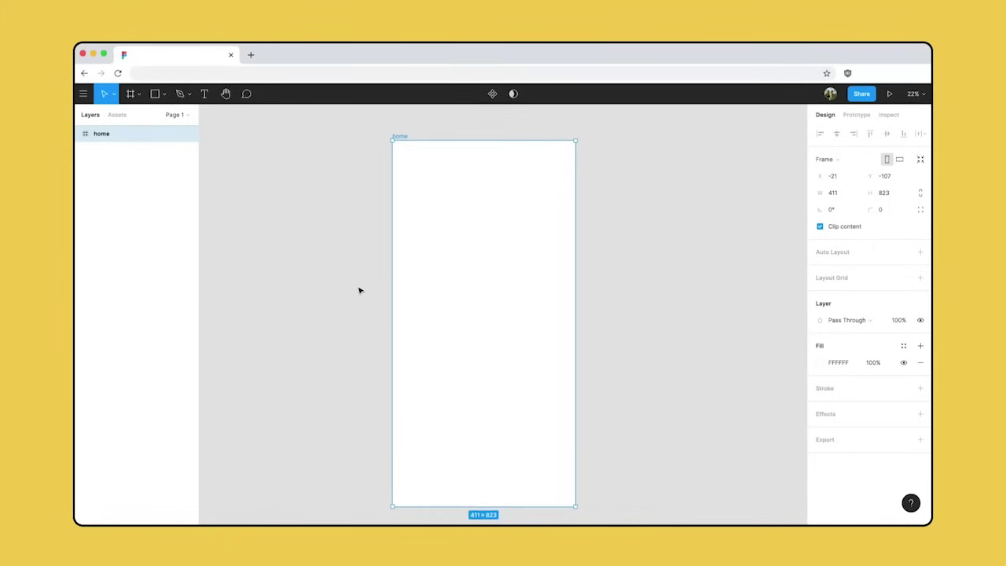
pyautogui.press('super+minus')
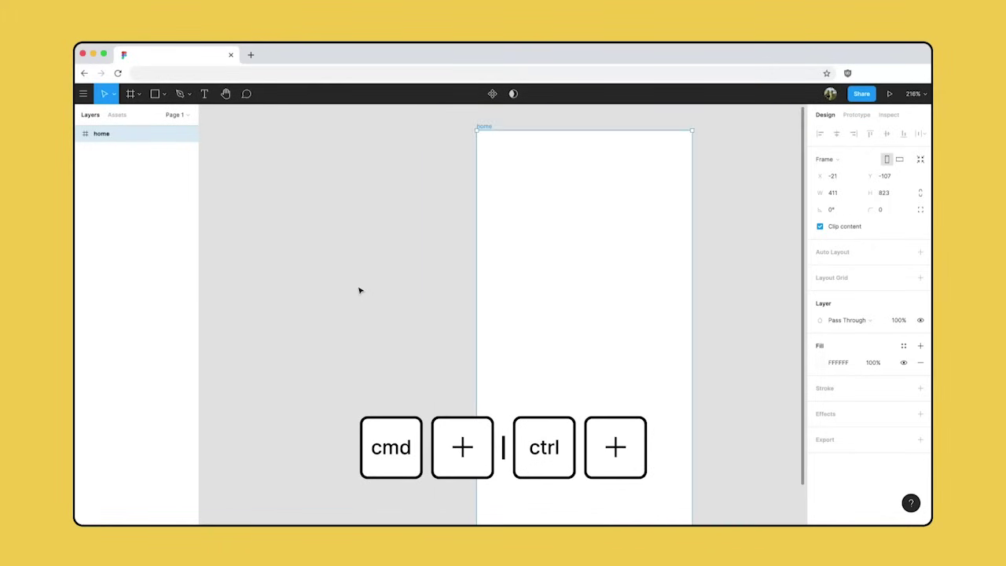
pyautogui.press('super+minus')
pyautogui.press('super+minus')
pyautogui.press('super+plus')
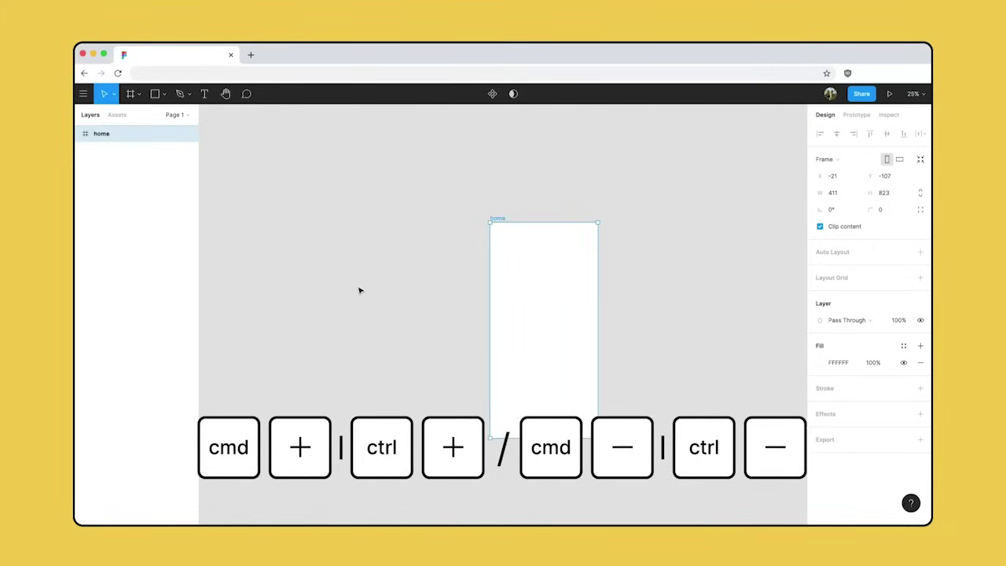
pyautogui.press('super+plus')
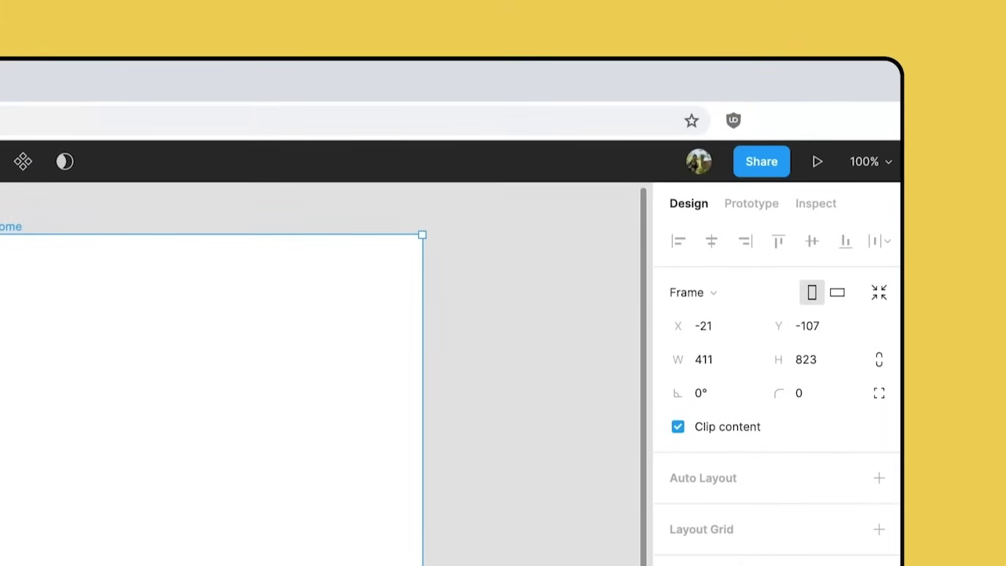
pyautogui.click(872, 168)
pyautogui.click(788, 292)
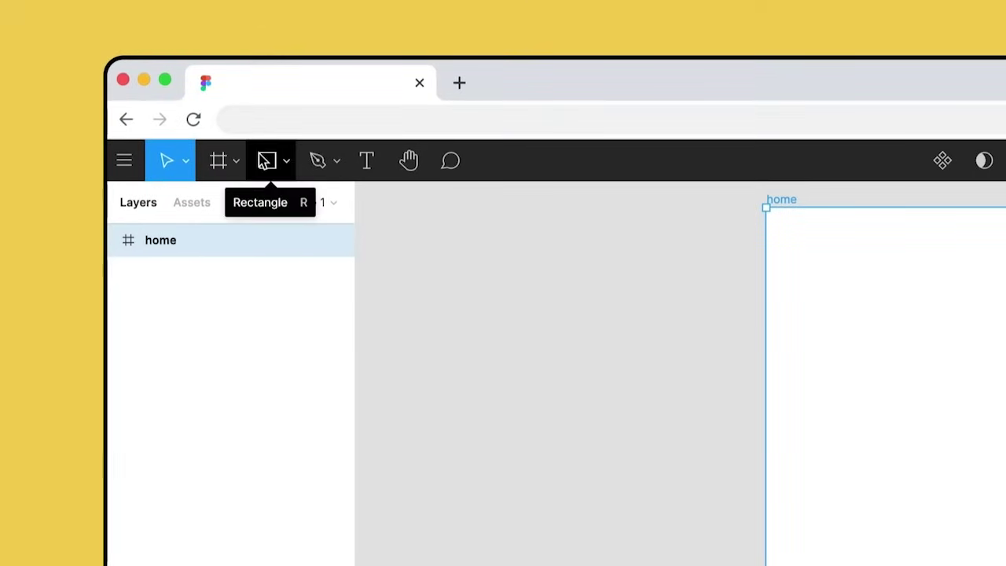
# Draw a rectangle in the upper home frame and resize it to 380 × 300.
pyautogui.click(264, 161)
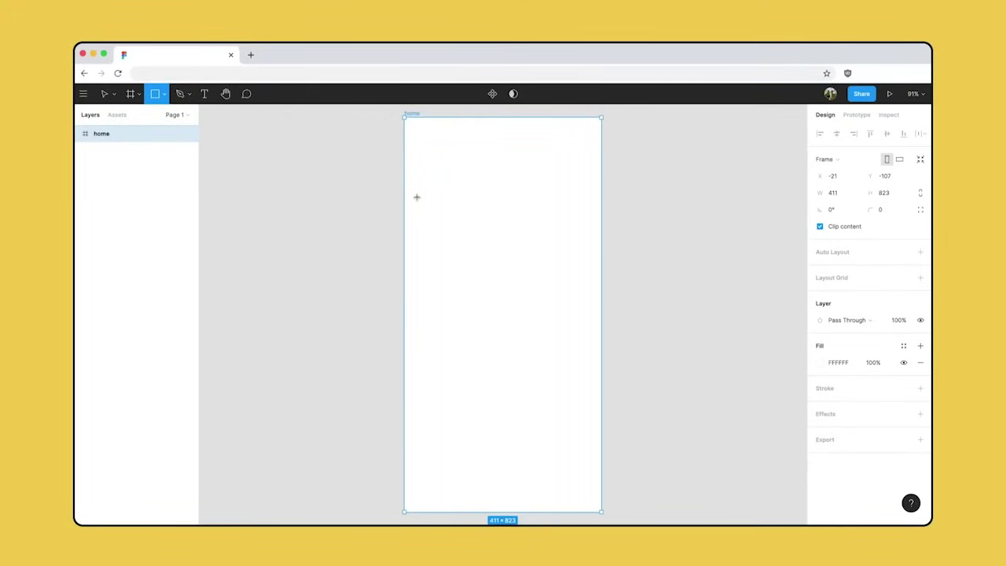
pyautogui.moveTo(416, 196); pyautogui.dragTo(583, 317)
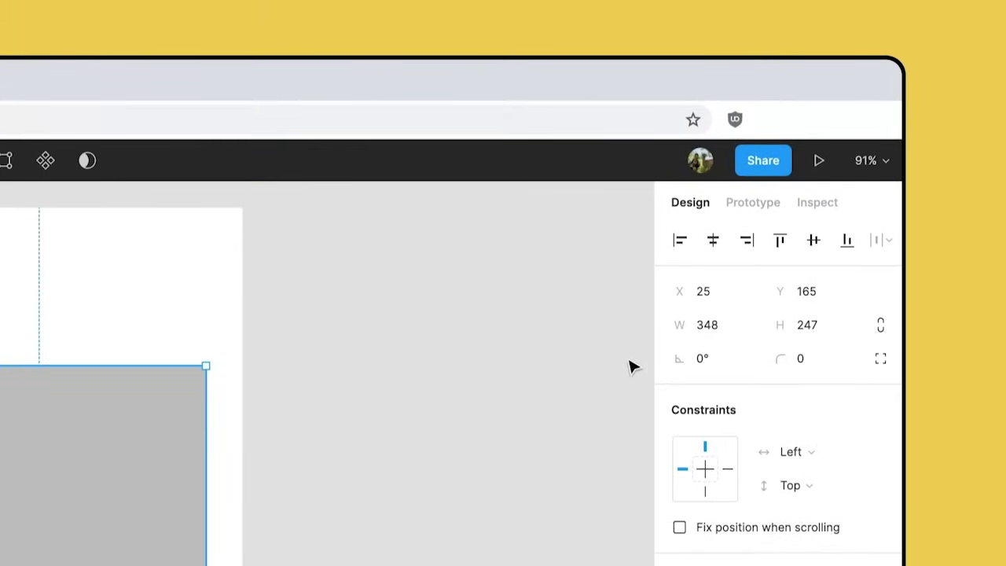
pyautogui.click(717, 329)
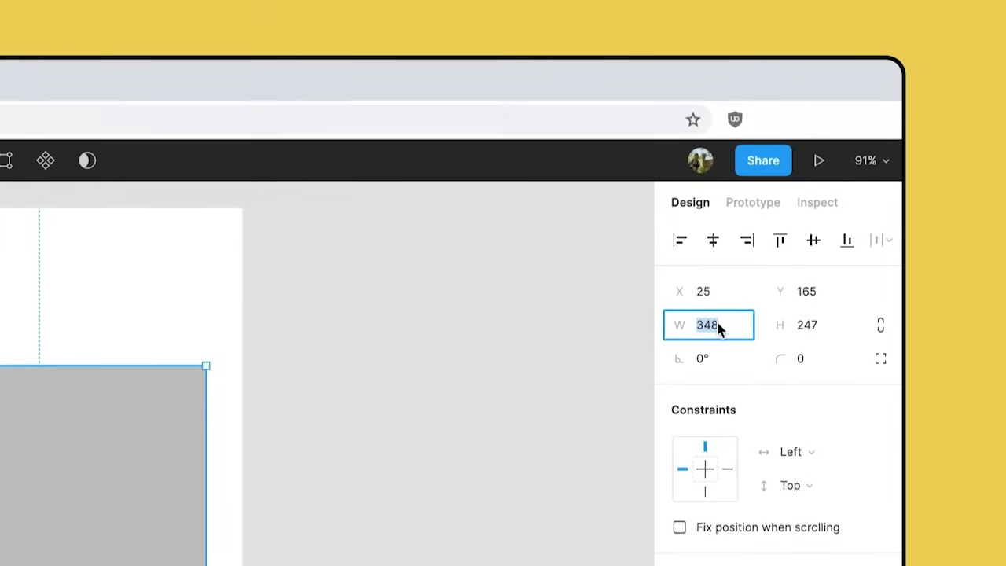
pyautogui.write('380')
pyautogui.press('Tab')
pyautogui.write('300')
pyautogui.press('Return')
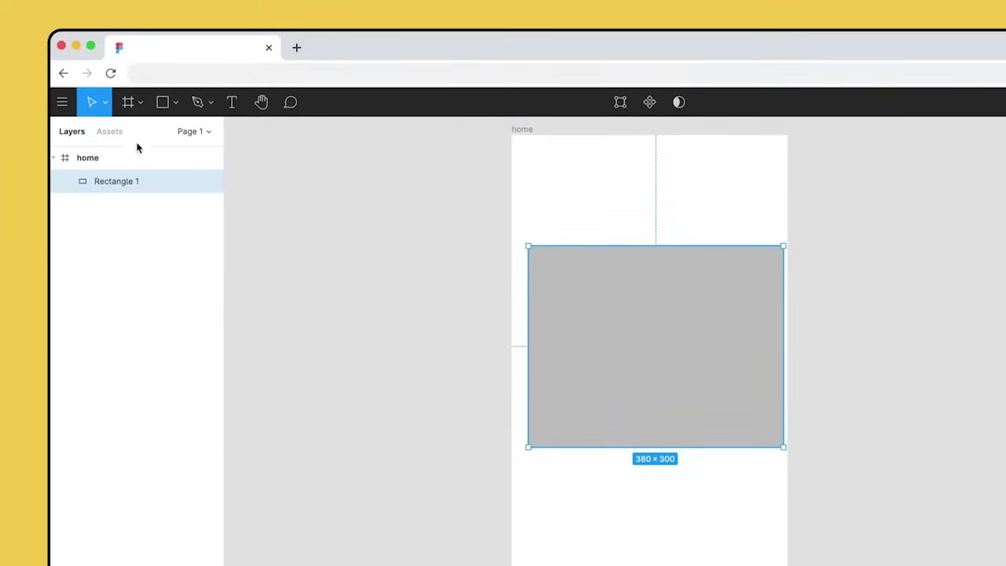
pyautogui.click(131, 158)
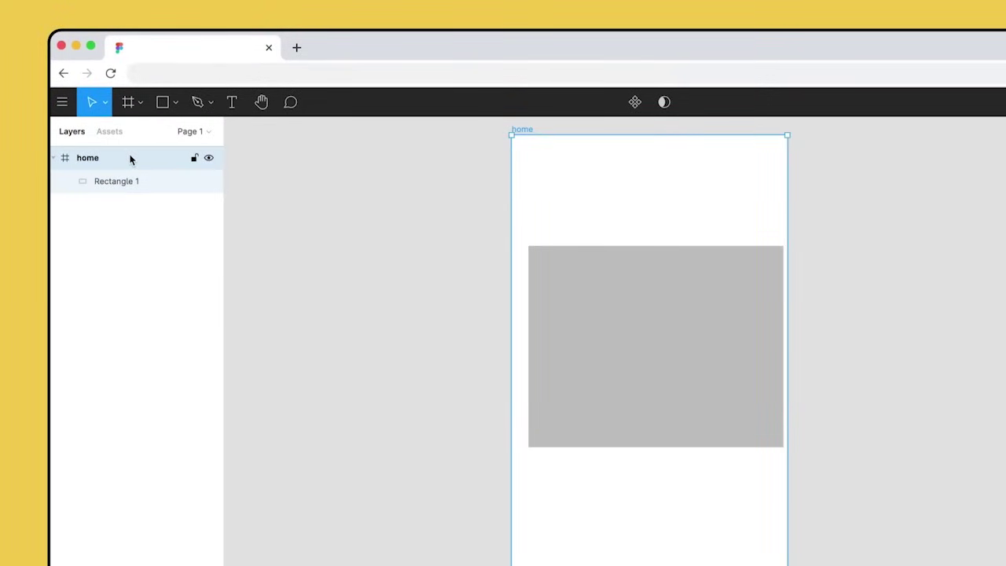
pyautogui.click(154, 181)
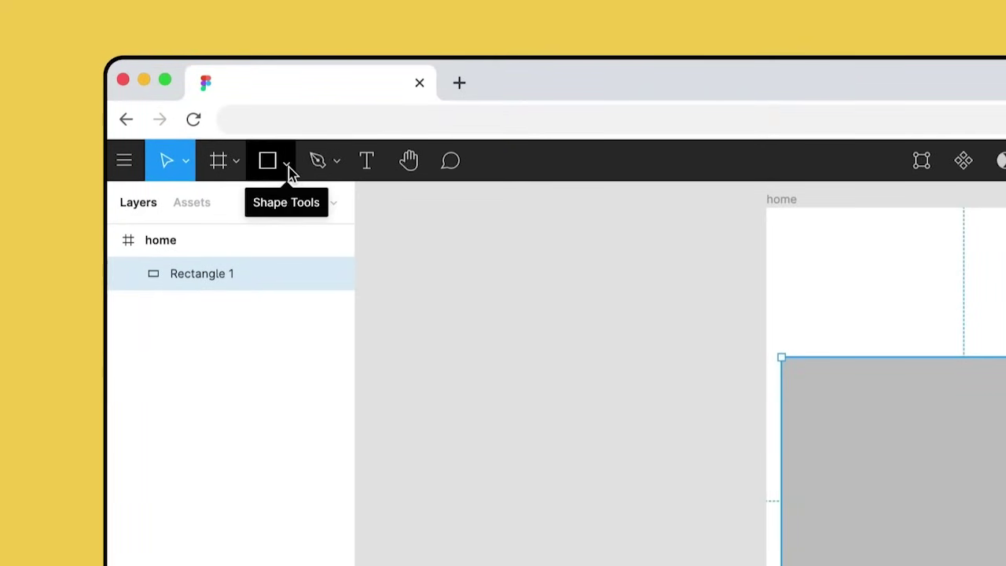
# Draw a small circle near the frame's top-left and size it to 40 × 40 using 30+10.
pyautogui.click(288, 166)
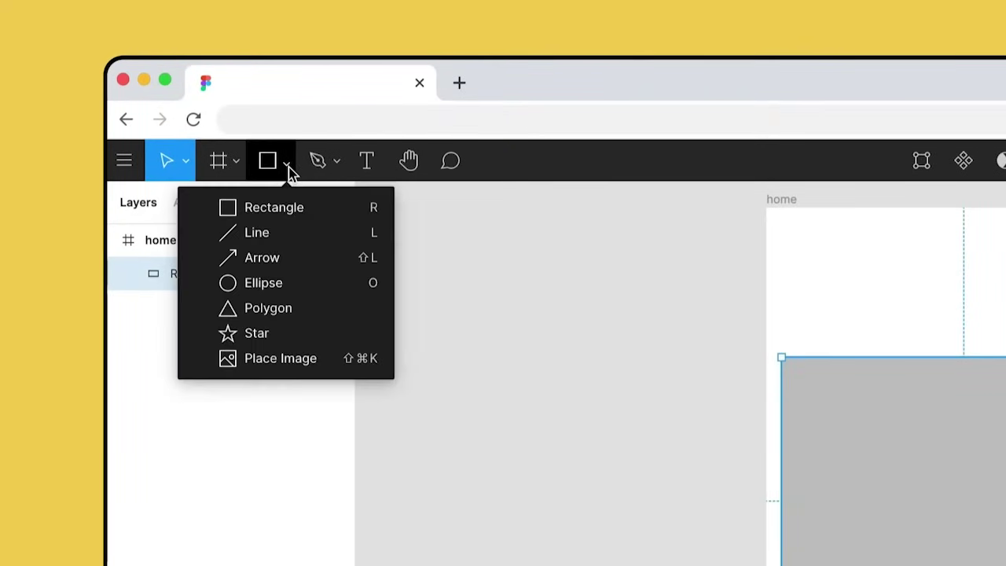
pyautogui.click(308, 278)
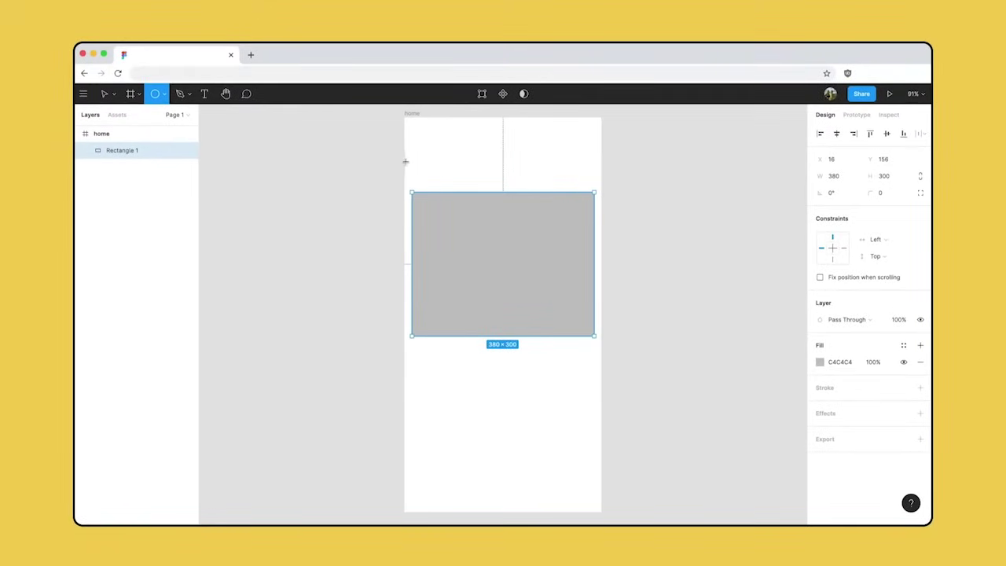
pyautogui.moveTo(414, 160); pyautogui.dragTo(430, 165)
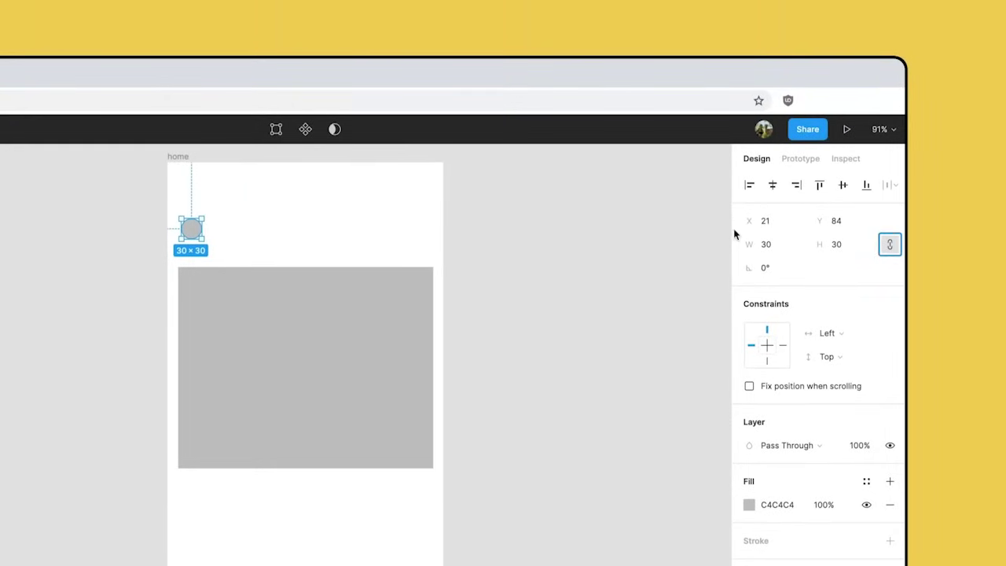
pyautogui.click(774, 243)
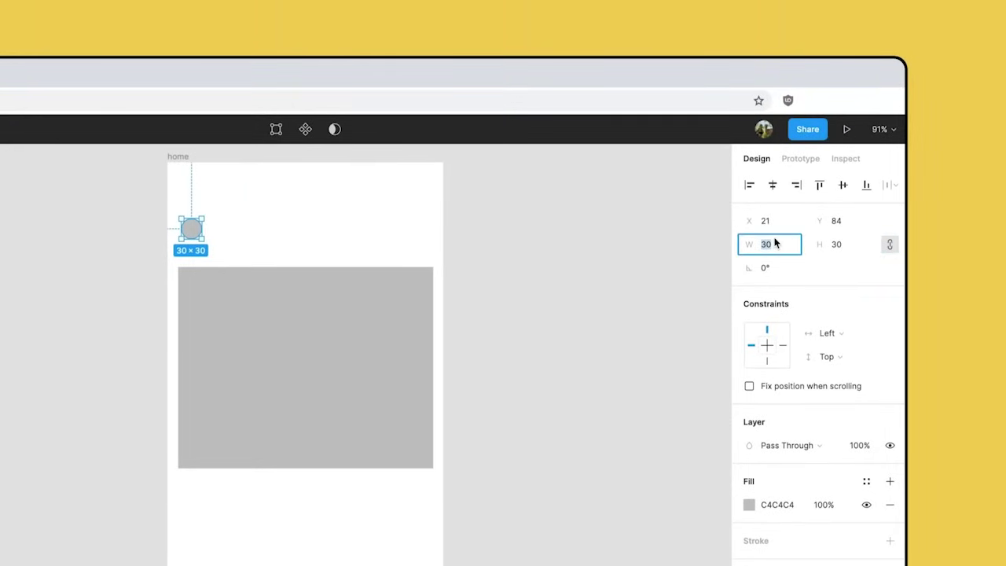
pyautogui.press('Down')
pyautogui.press('Down')
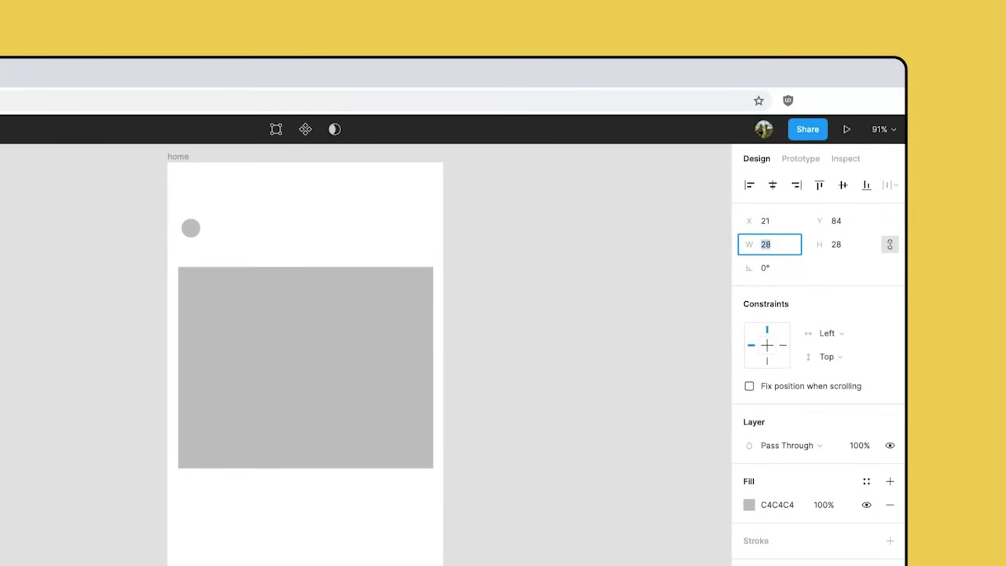
pyautogui.press('Up')
pyautogui.press('Up')
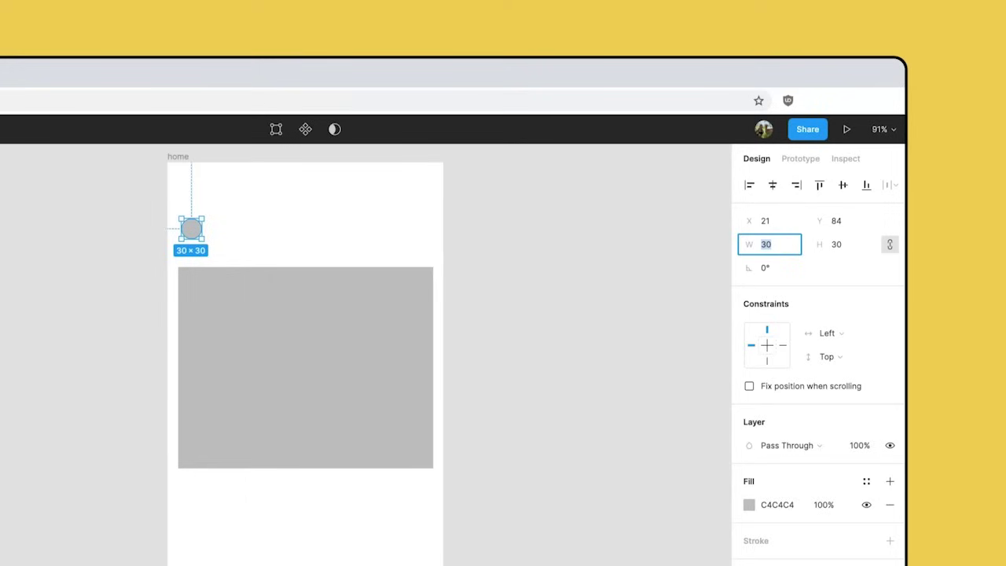
pyautogui.click(772, 245)
pyautogui.write('+10')
pyautogui.press('Return')
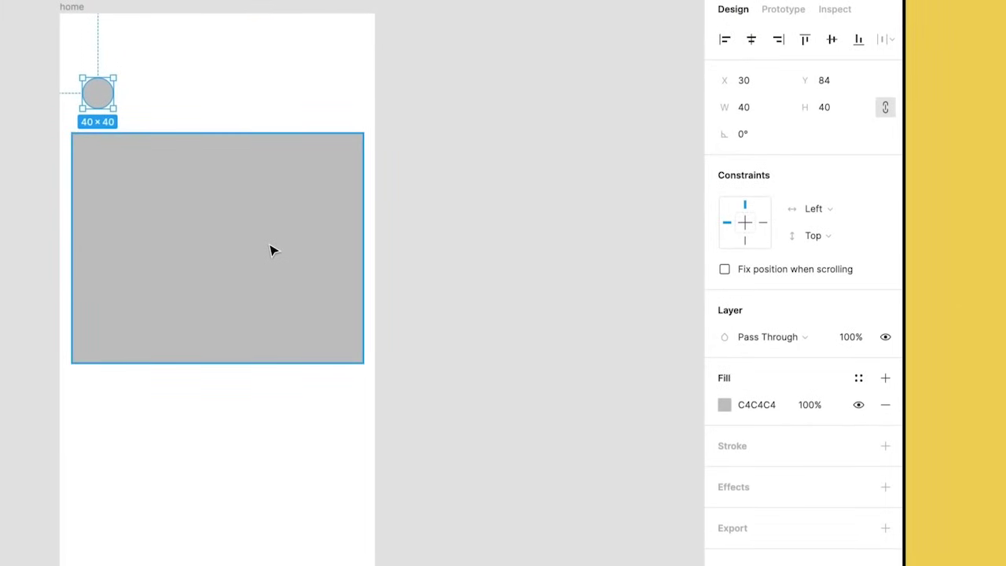
pyautogui.keyDown('shift'); pyautogui.click(270, 249); pyautogui.keyUp('shift')
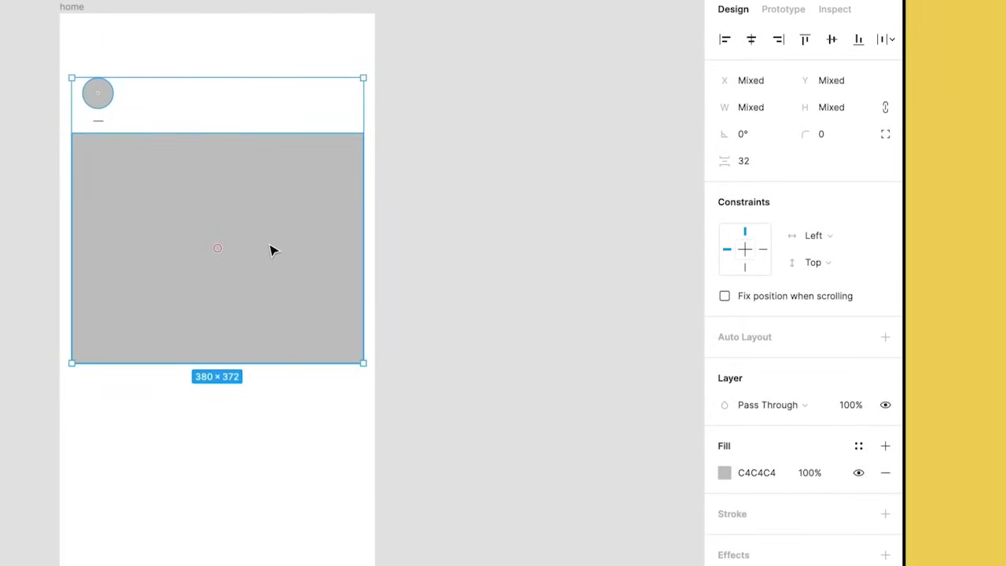
# Try a yellow FBD157 fill on both shapes and darken it in the colour picker.
pyautogui.click(776, 481)
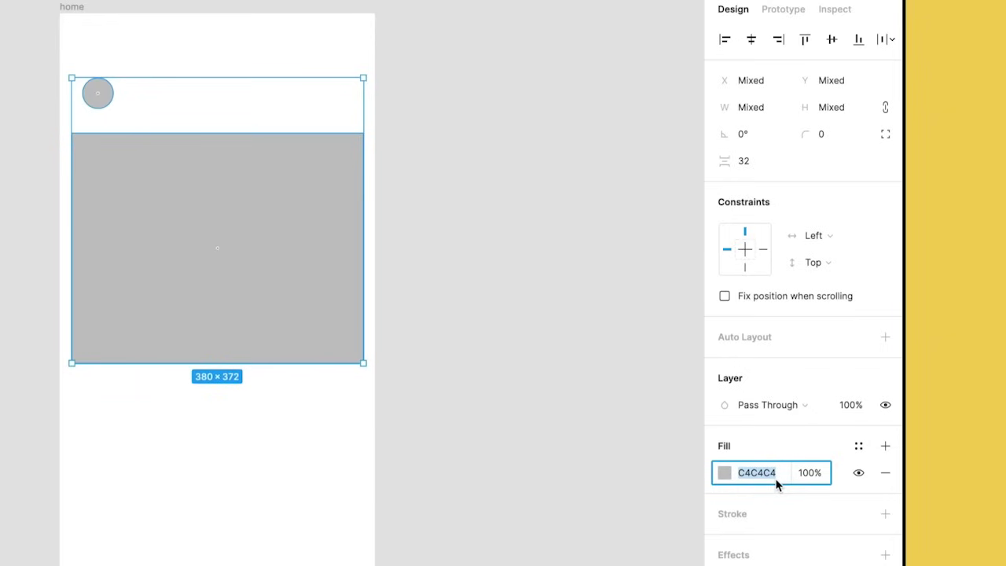
pyautogui.write('FBD157')
pyautogui.press('Return')
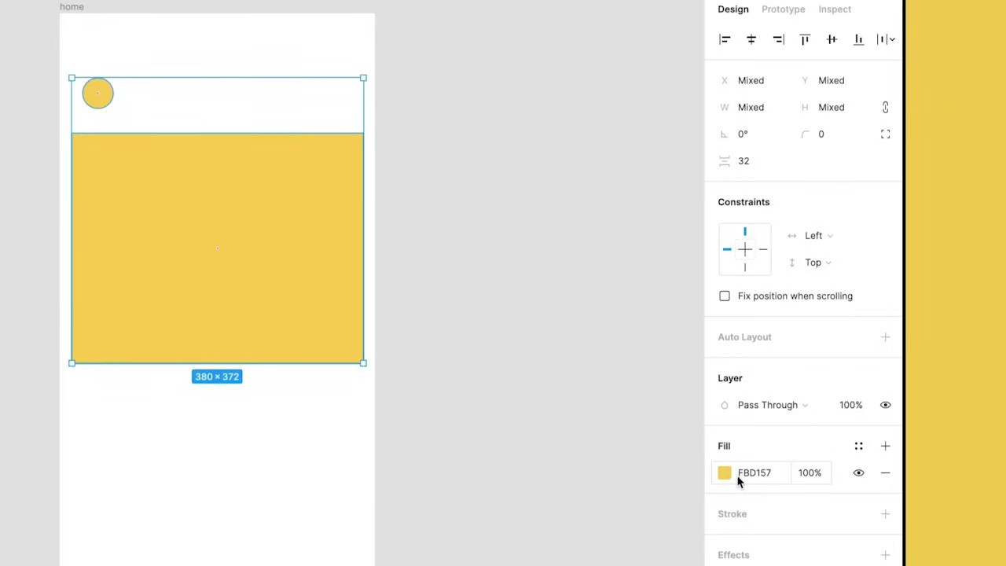
pyautogui.click(725, 473)
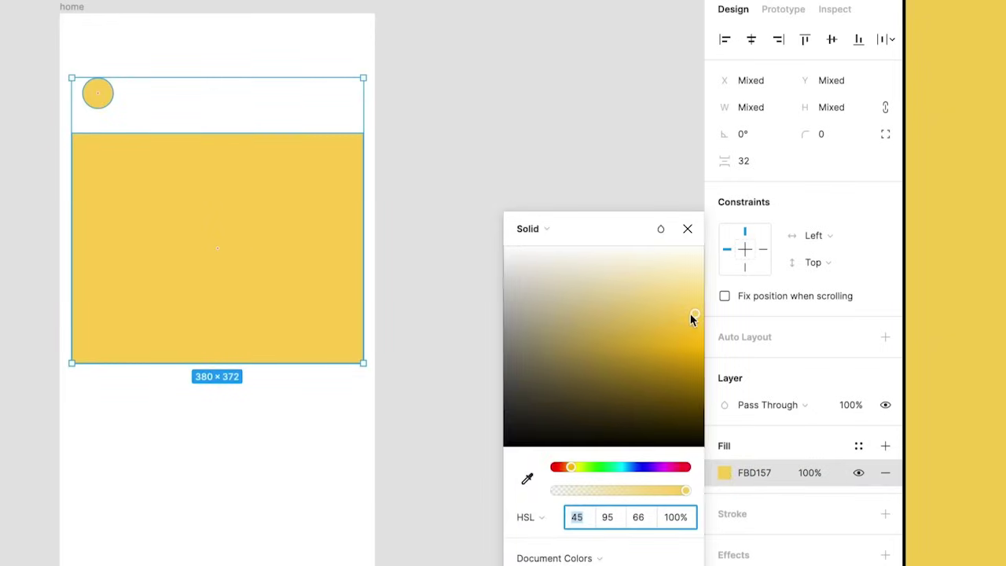
pyautogui.moveTo(691, 316); pyautogui.dragTo(686, 346)
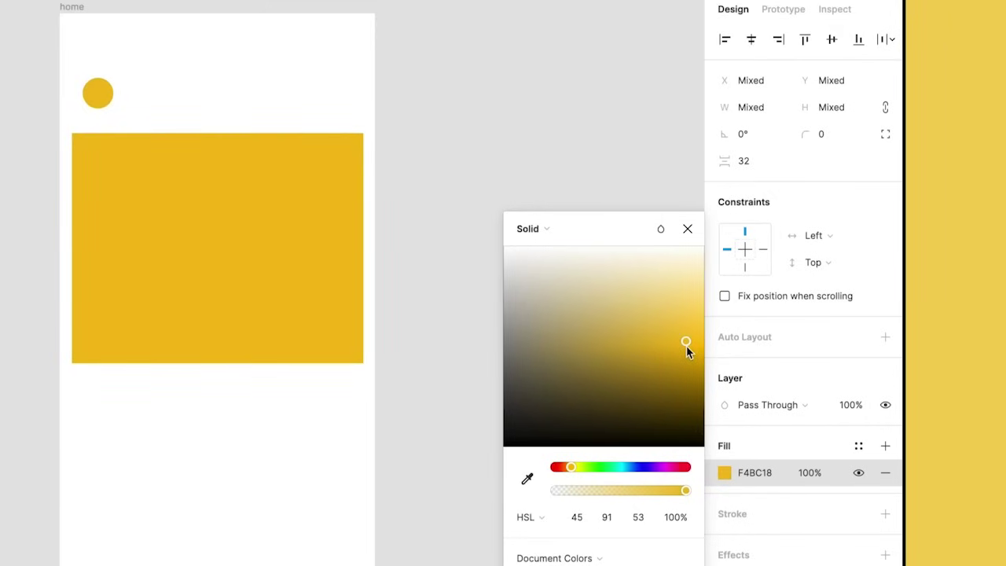
pyautogui.click(549, 229)
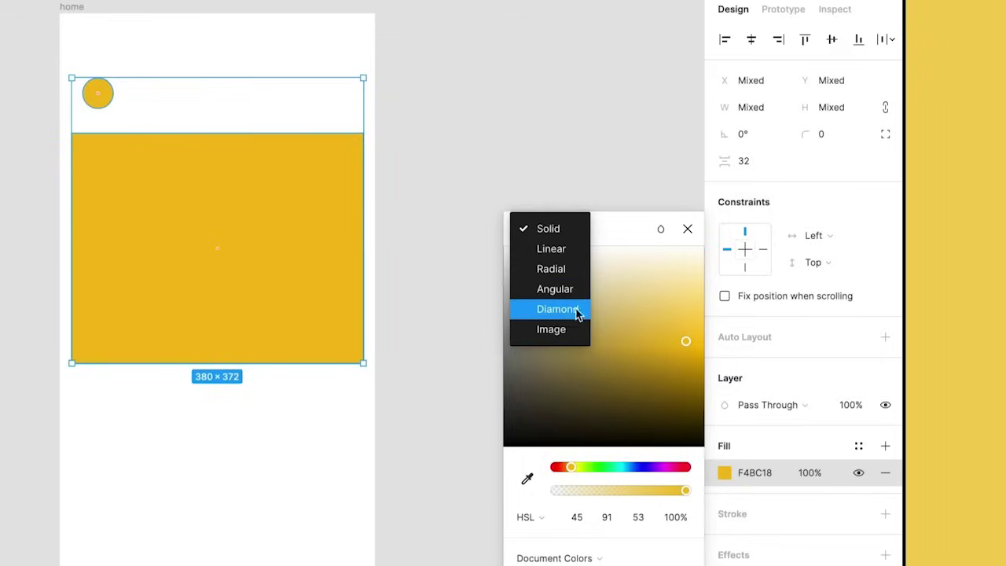
pyautogui.click(688, 229)
pyautogui.click(687, 228)
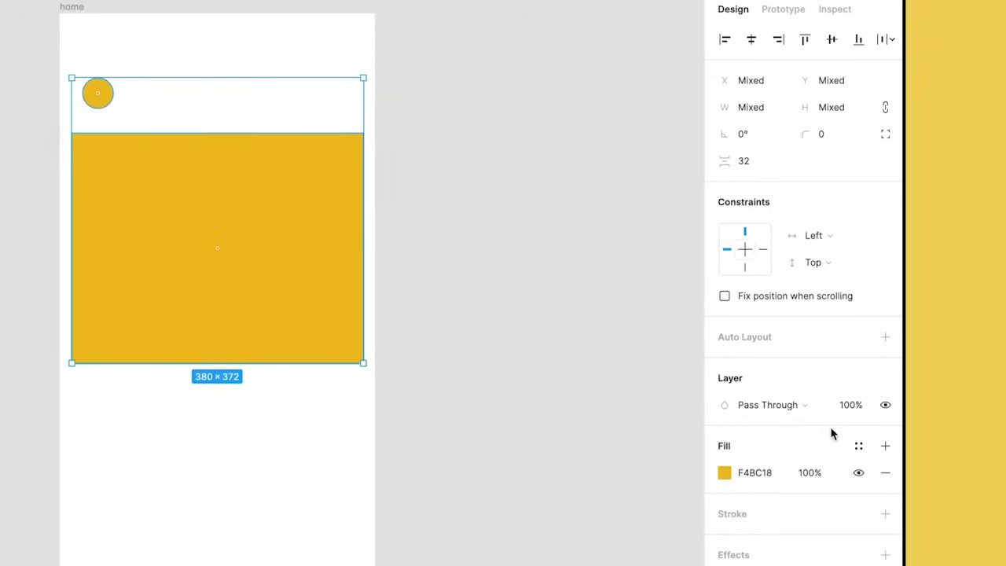
# Remove the fill, add a black stroke, and left-align the circle with the rectangle.
pyautogui.click(885, 474)
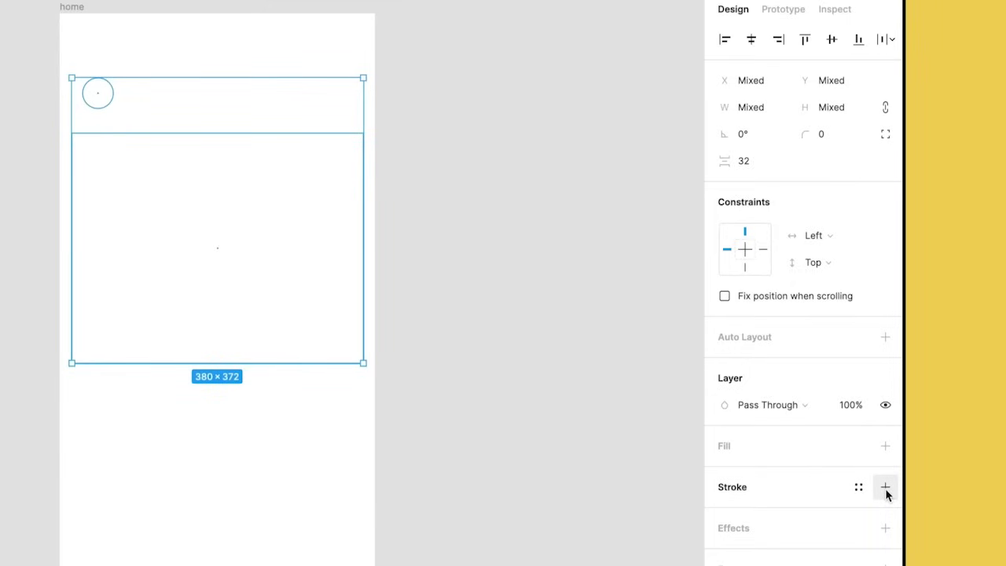
pyautogui.click(886, 489)
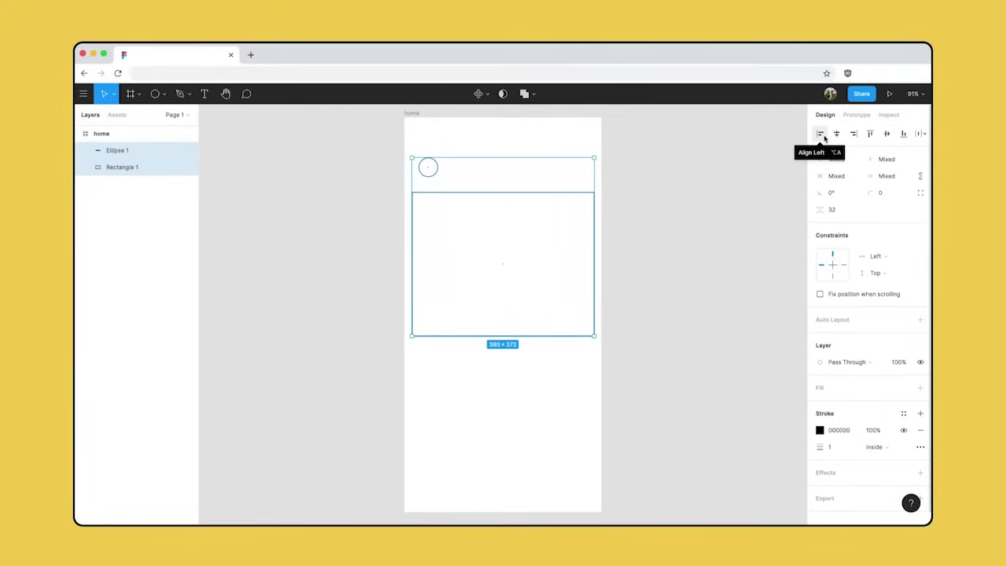
pyautogui.click(821, 135)
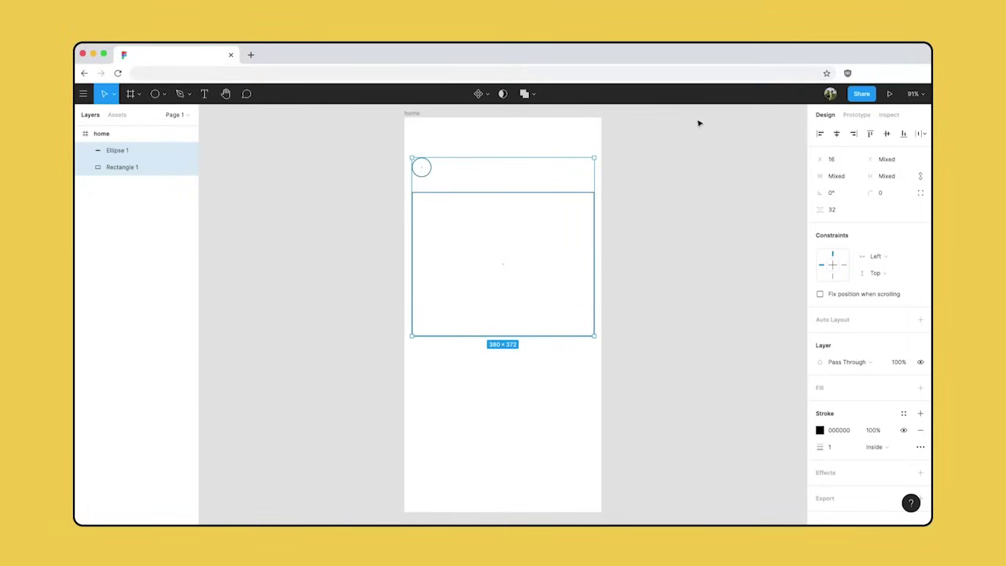
# Add a 'Name' text label beside the circle.
pyautogui.click(206, 94)
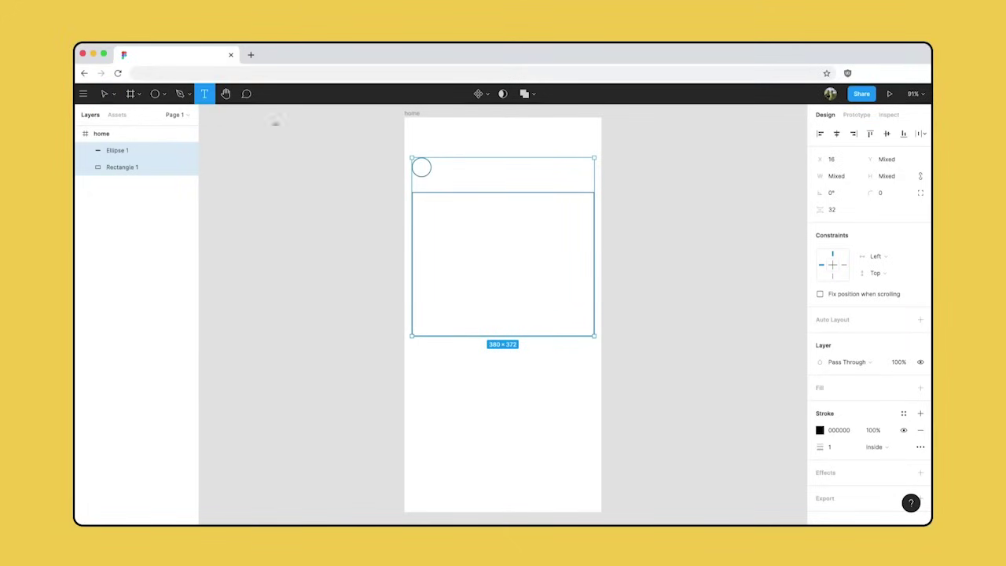
pyautogui.click(437, 169)
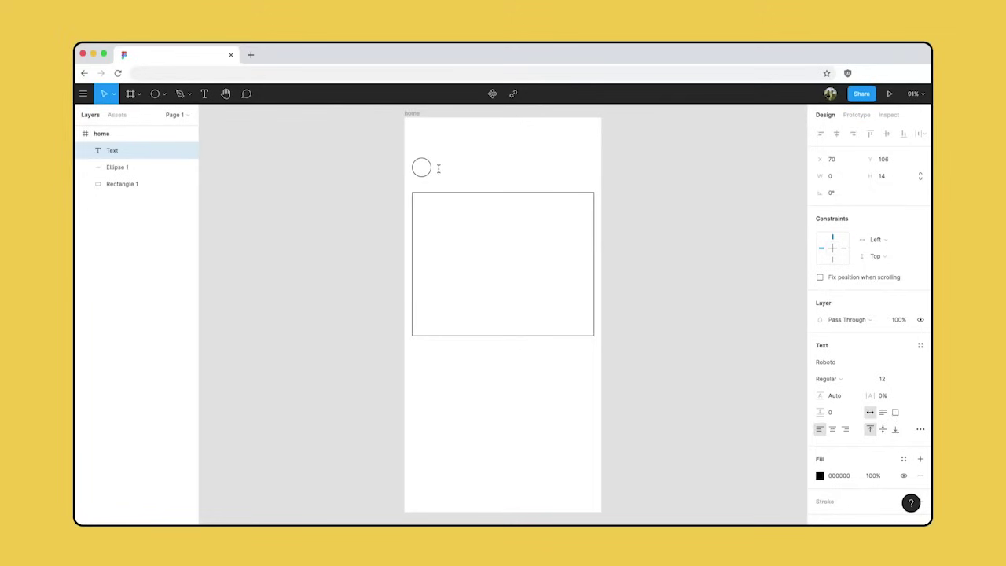
pyautogui.write('Name')
pyautogui.press('Escape')
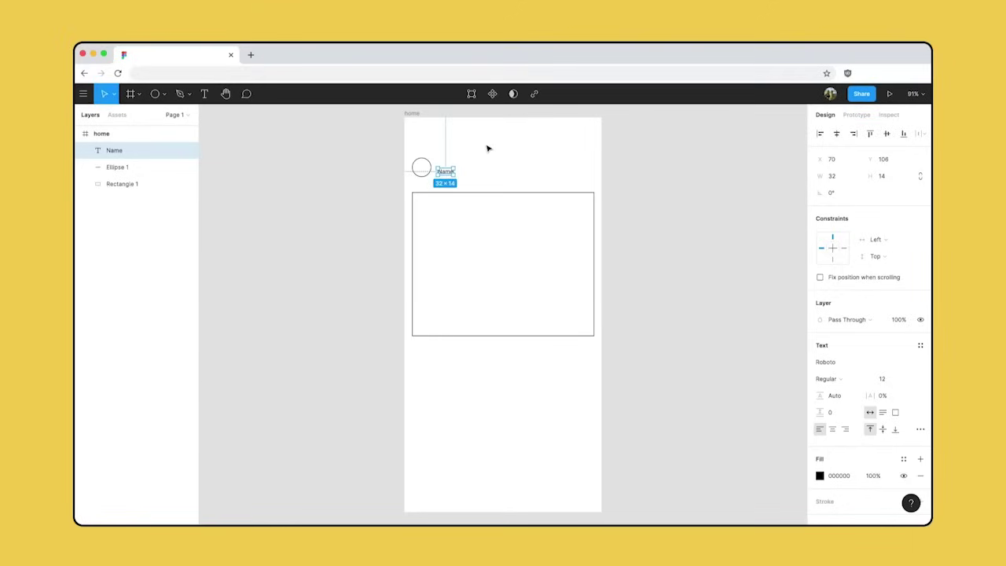
# Vertically centre the circle and Name label, then nudge them down slightly.
pyautogui.click(487, 148)
pyautogui.moveTo(485, 144); pyautogui.dragTo(406, 185)
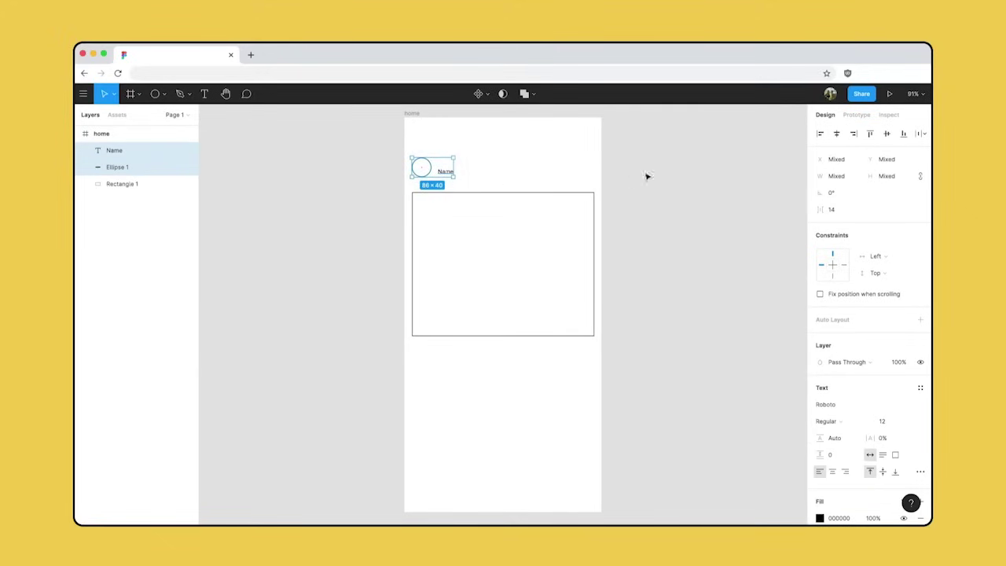
pyautogui.click(886, 135)
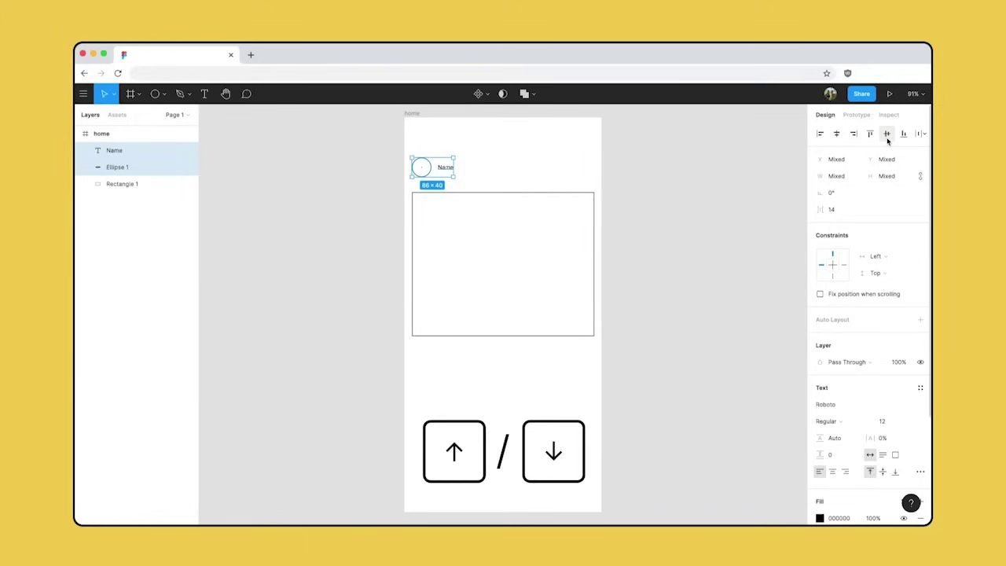
pyautogui.press('Down')
pyautogui.press('Down')
pyautogui.press('Down')
pyautogui.press('Down')
pyautogui.press('Down')
pyautogui.press('Down')
pyautogui.press('Down')
pyautogui.press('Down')
pyautogui.press('Down')
pyautogui.press('Down')
pyautogui.press('Down')
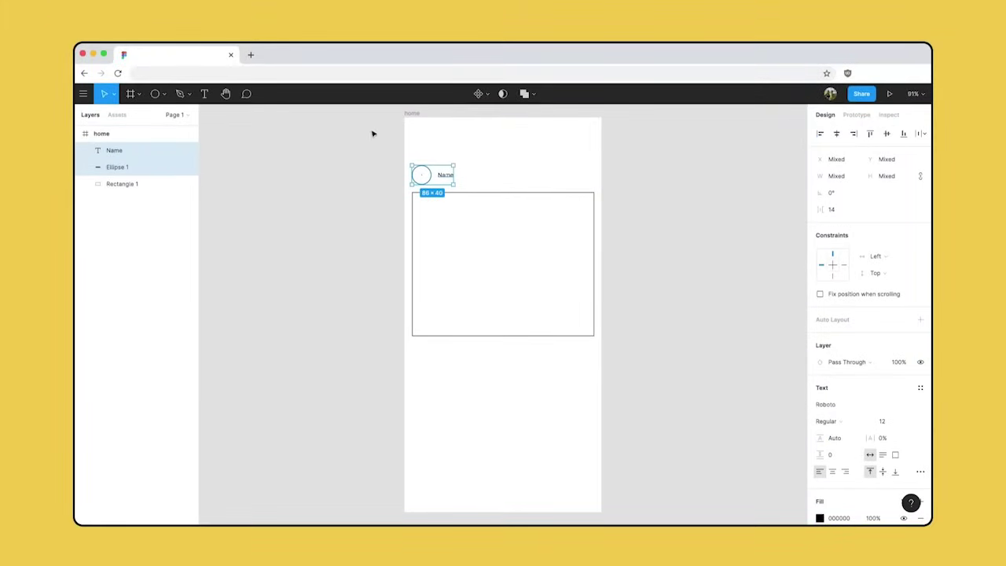
# Draw a 32 × 32 square under the large rectangle with no fill and a black stroke.
pyautogui.click(166, 94)
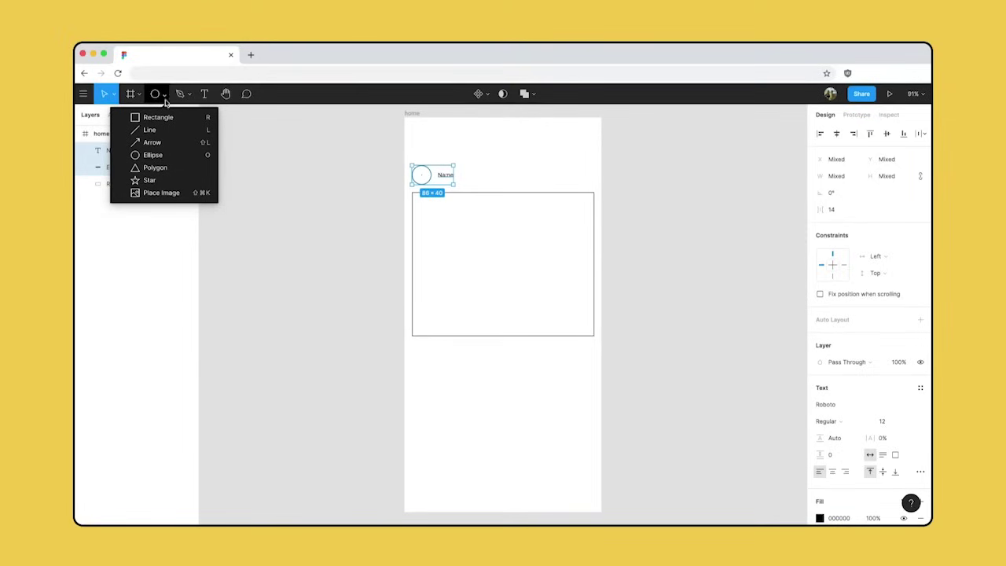
pyautogui.press('r')
pyautogui.click(165, 117)
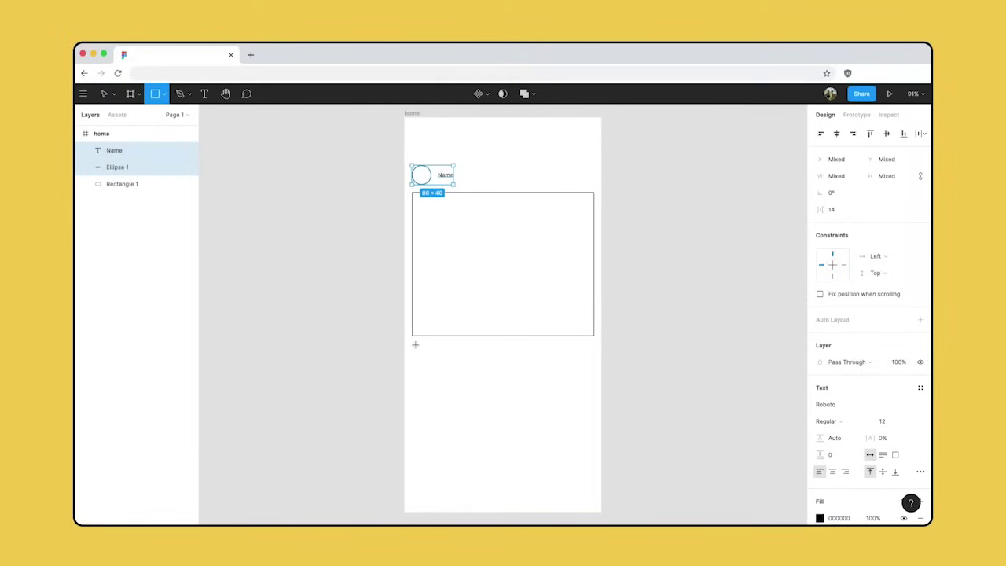
pyautogui.moveTo(415, 344); pyautogui.dragTo(429, 354)
pyautogui.press('shift')
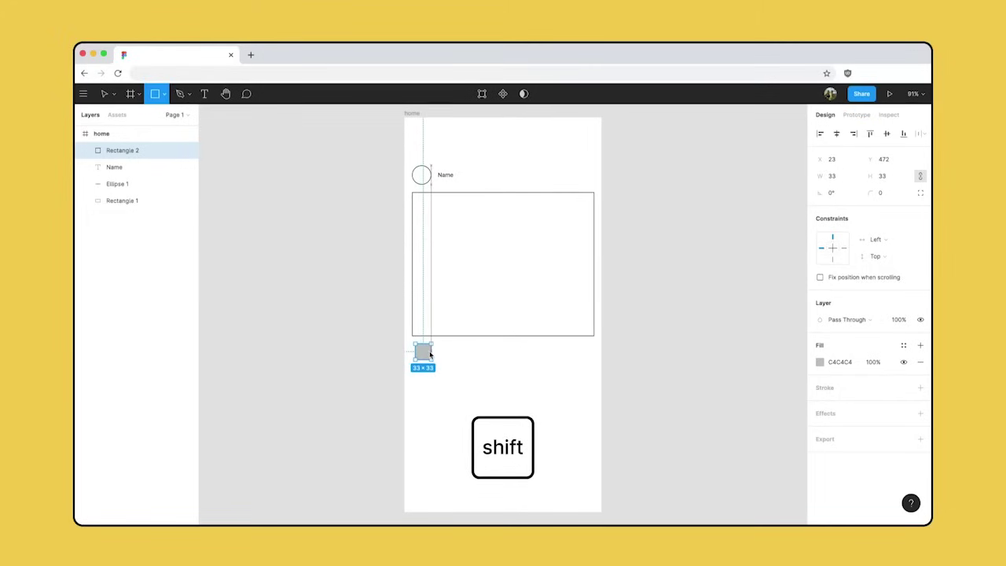
pyautogui.moveTo(430, 355); pyautogui.dragTo(428, 352)
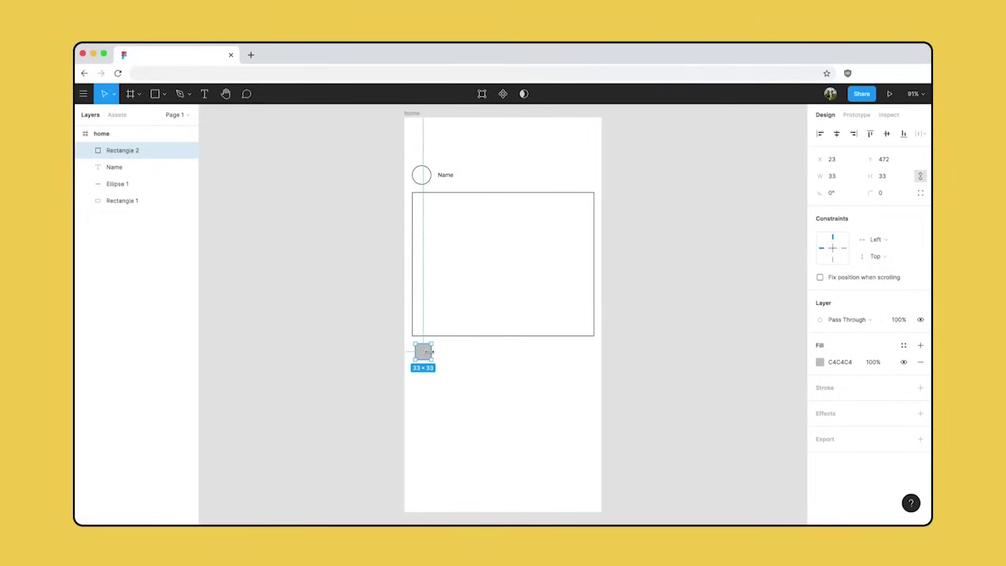
pyautogui.click(840, 178)
pyautogui.write('32')
pyautogui.press('Return')
pyautogui.click(919, 363)
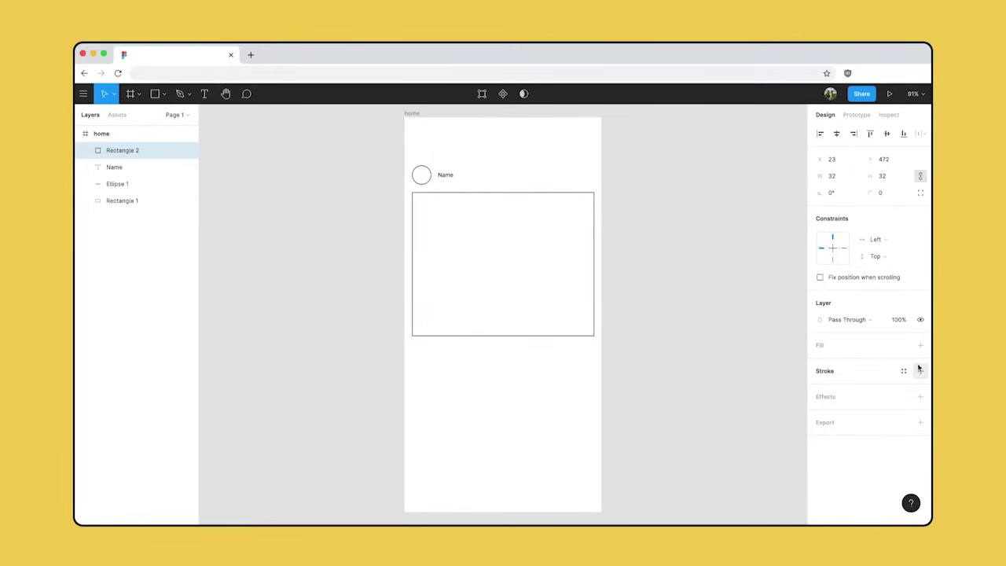
pyautogui.click(920, 372)
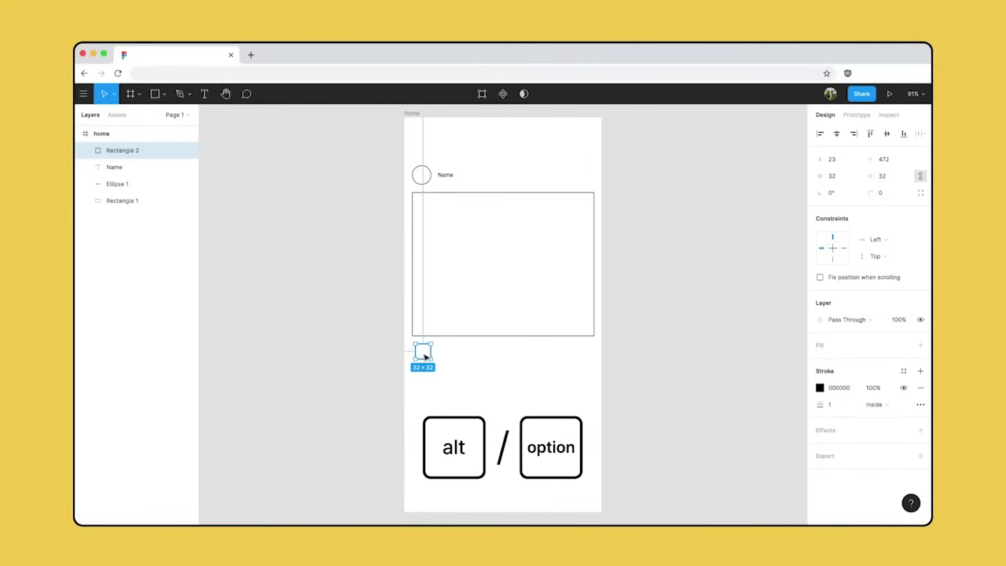
# Duplicate the square into a row of three and set 10 spacing between them.
pyautogui.moveTo(424, 358); pyautogui.dragTo(445, 357)
pyautogui.press('super+d')
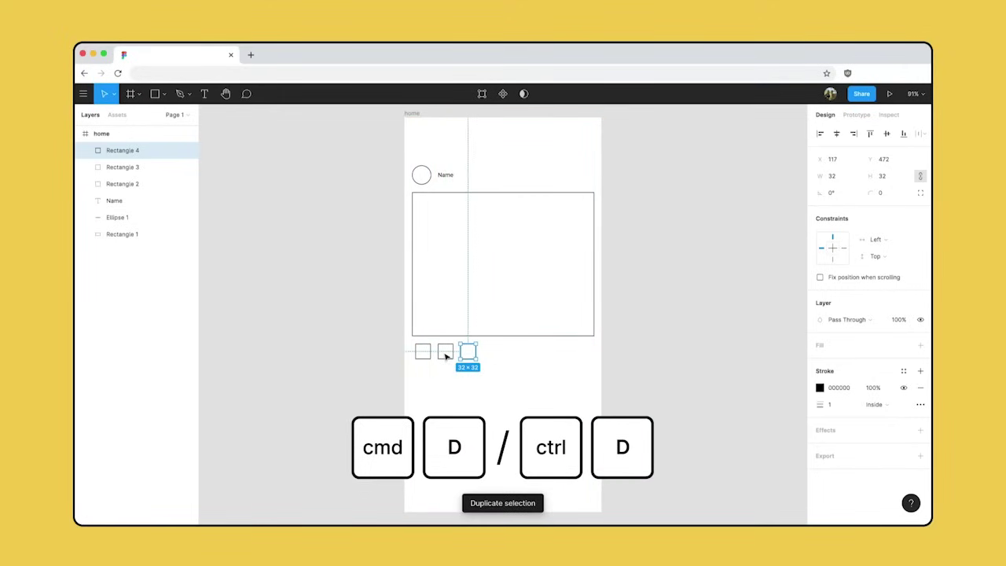
pyautogui.click(487, 372)
pyautogui.moveTo(488, 372); pyautogui.dragTo(416, 346)
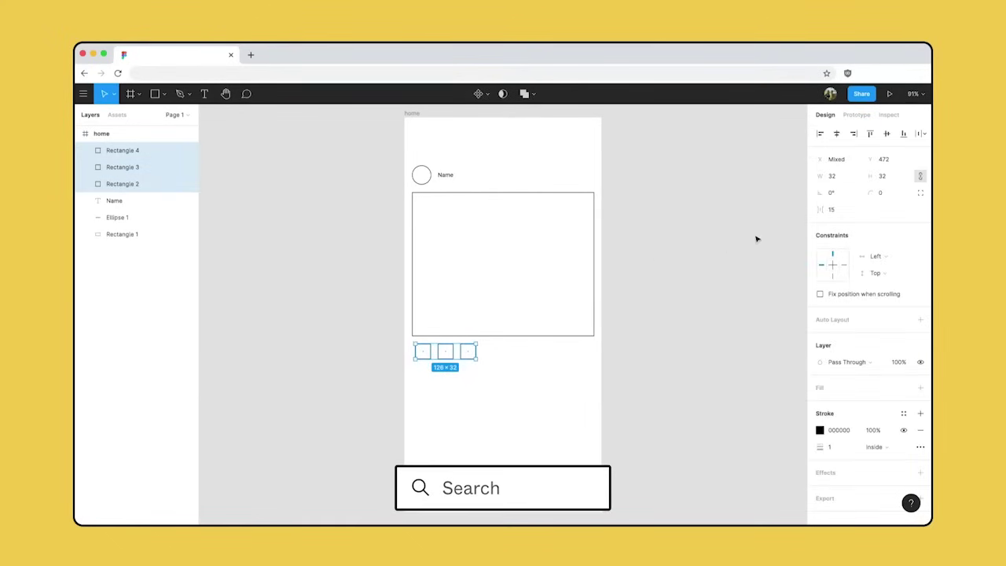
pyautogui.click(836, 211)
pyautogui.write('10')
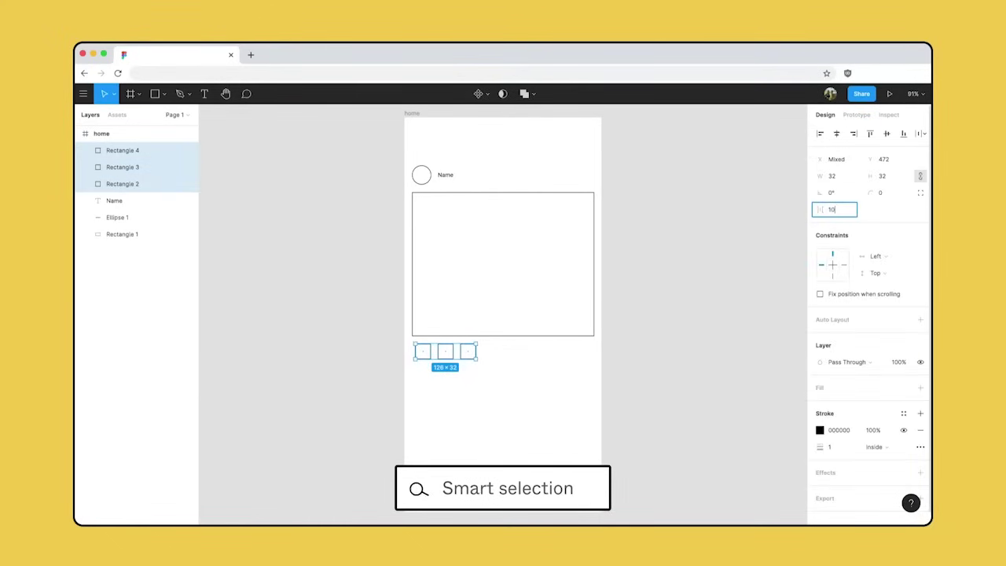
pyautogui.press('Return')
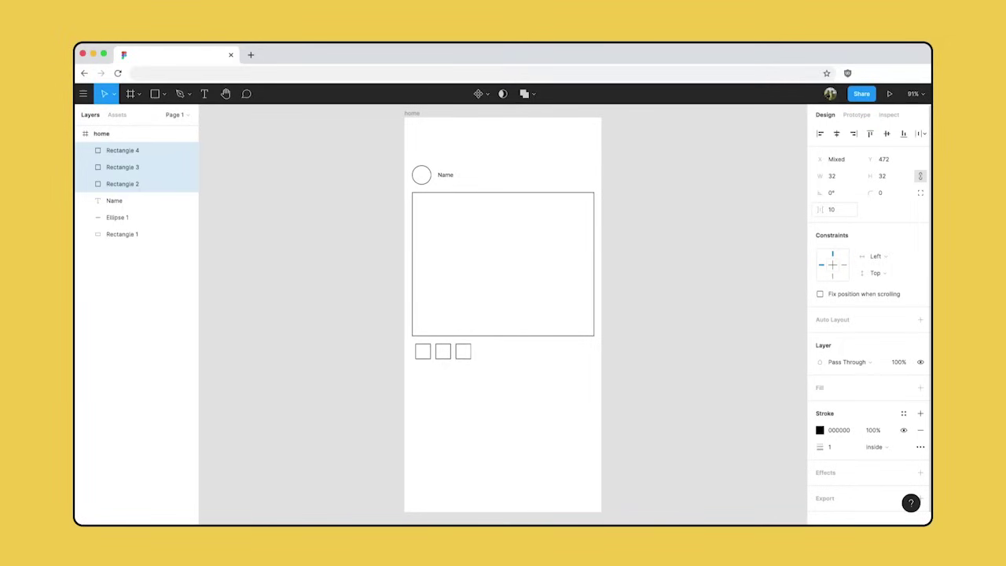
pyautogui.click(204, 93)
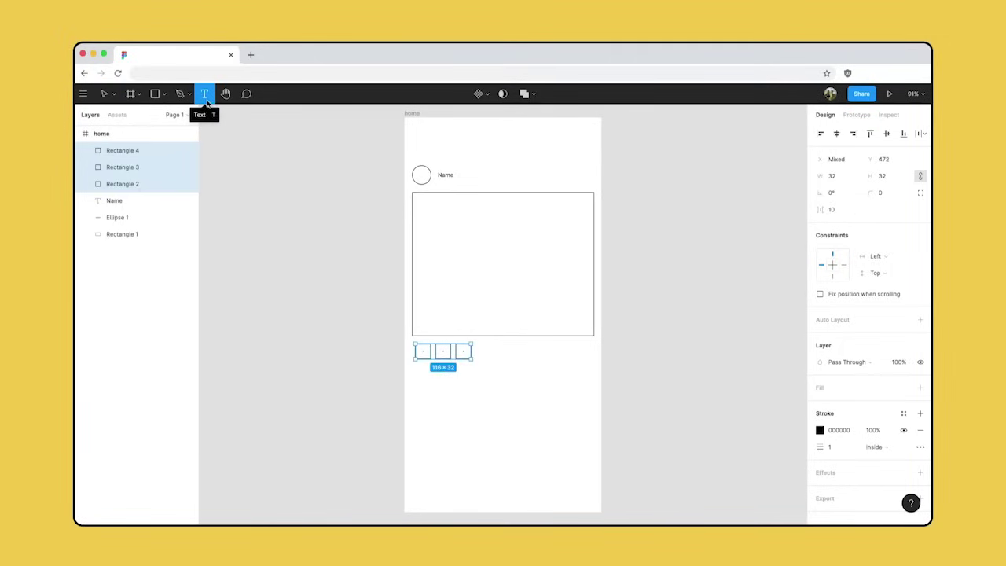
# Caption the squares 'Description for post', then group all post elements into Group 1 (380×434).
pyautogui.click(415, 370)
pyautogui.write('Description for post')
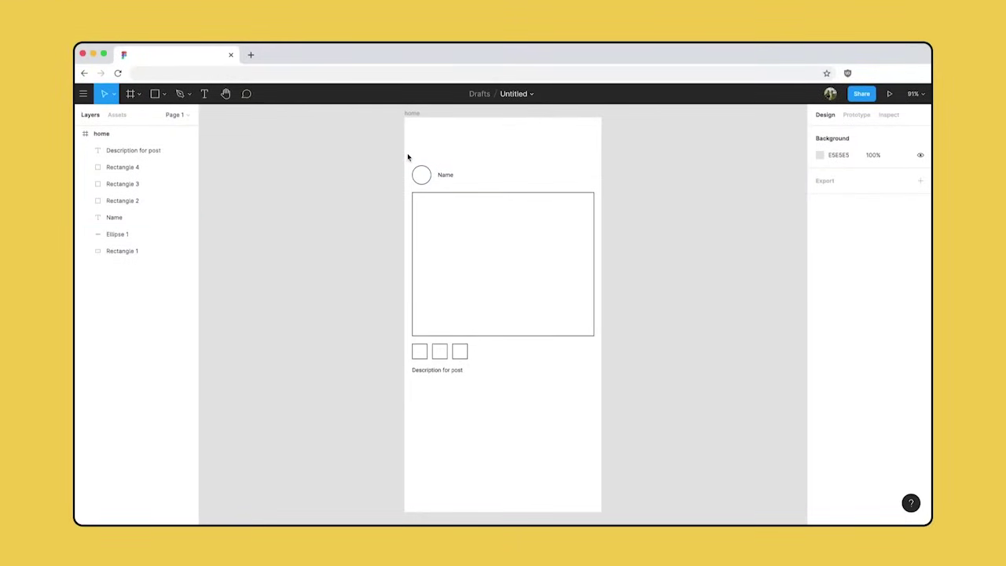
pyautogui.moveTo(409, 155); pyautogui.dragTo(602, 395)
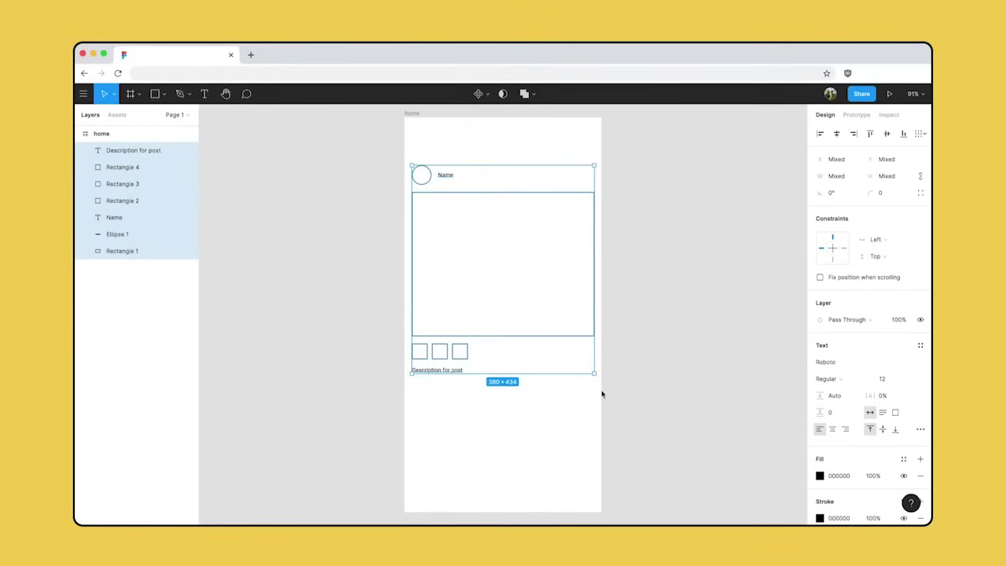
pyautogui.press('super+g')
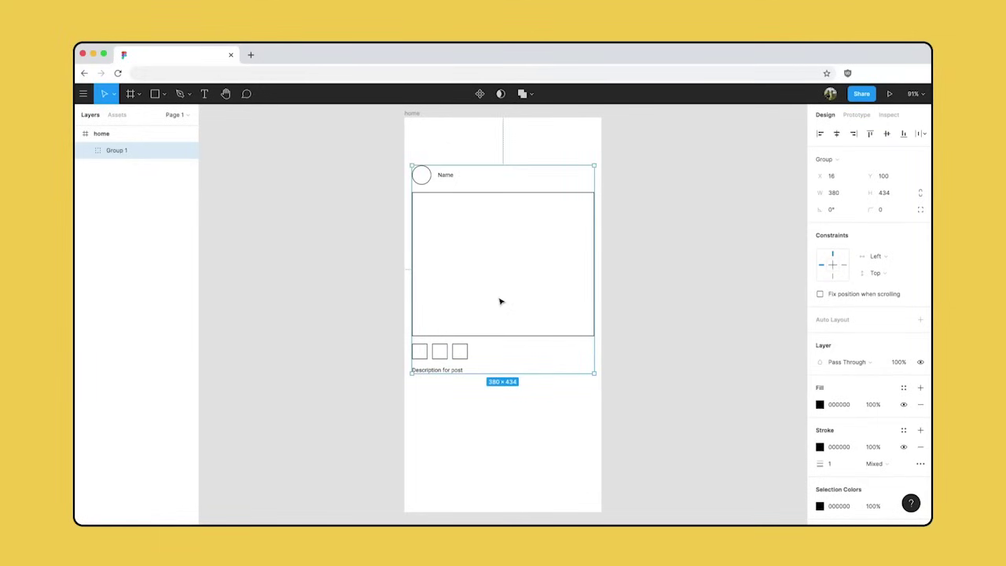
pyautogui.moveTo(500, 301)
pyautogui.mouseDown()
pyautogui.moveTo(479, 330)
pyautogui.moveTo(498, 288)
pyautogui.moveTo(505, 301)
pyautogui.moveTo(498, 297)
pyautogui.mouseUp()
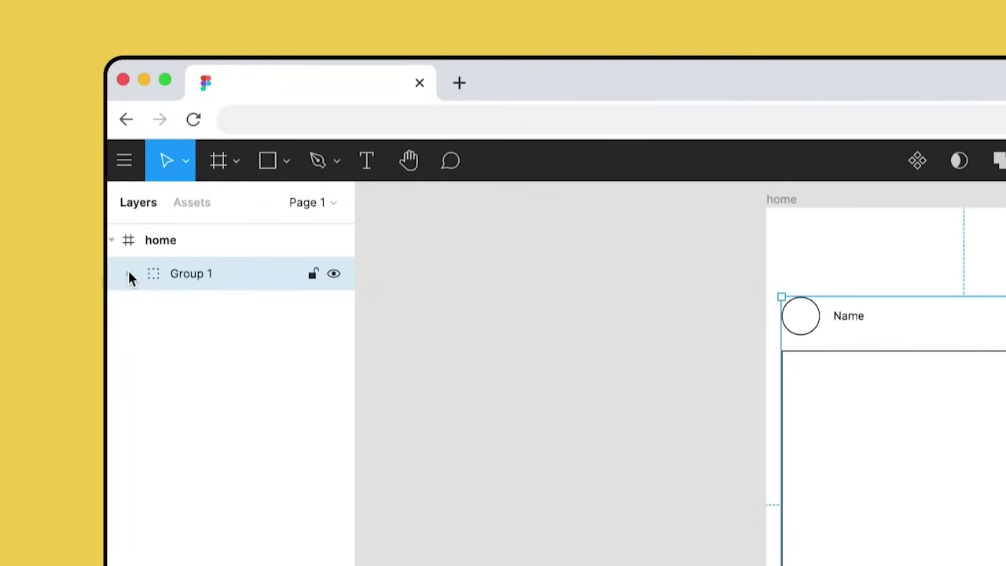
pyautogui.click(130, 275)
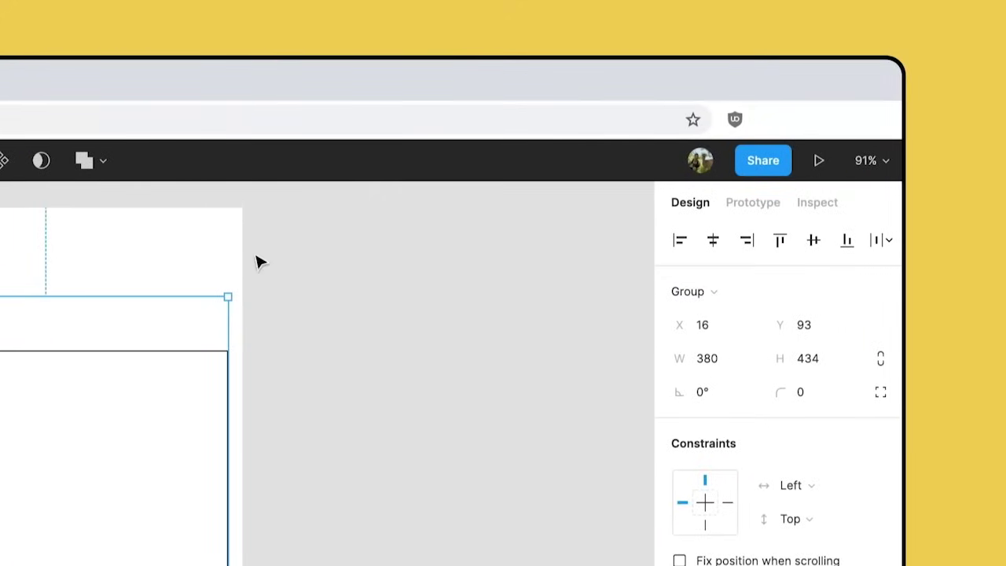
pyautogui.click(778, 292)
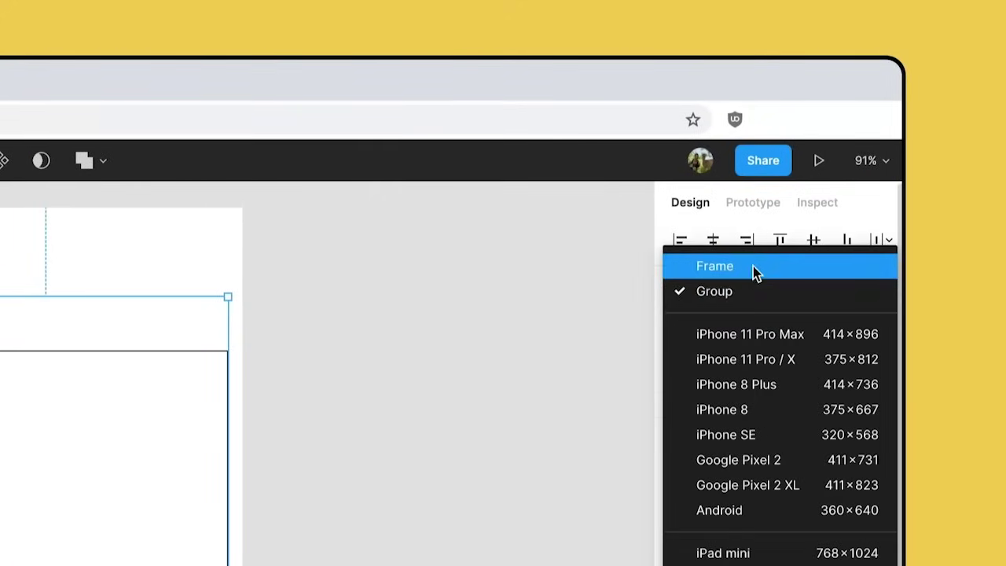
# Convert the post group into a frame and duplicate it.
pyautogui.click(751, 266)
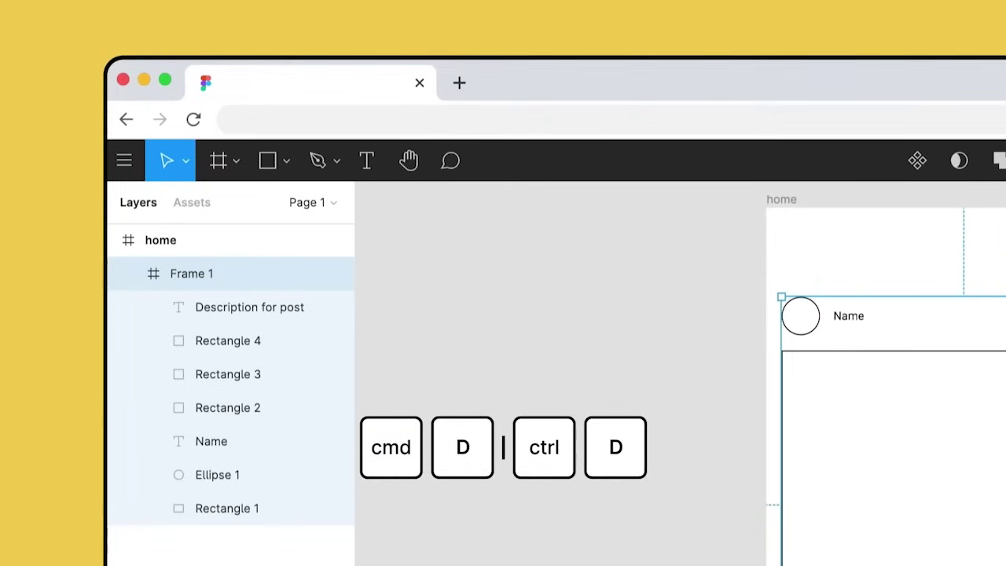
pyautogui.press('super+d')
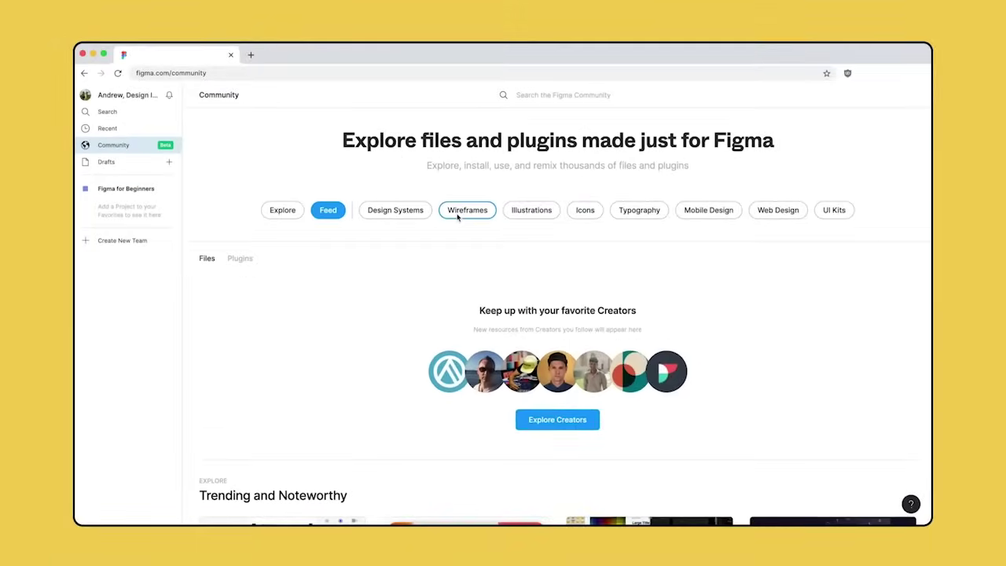
# From Community Wireframes, preview the Android + iOS Mobile Wireframe UI Kit's Android page and duplicate it to drafts.
pyautogui.click(467, 210)
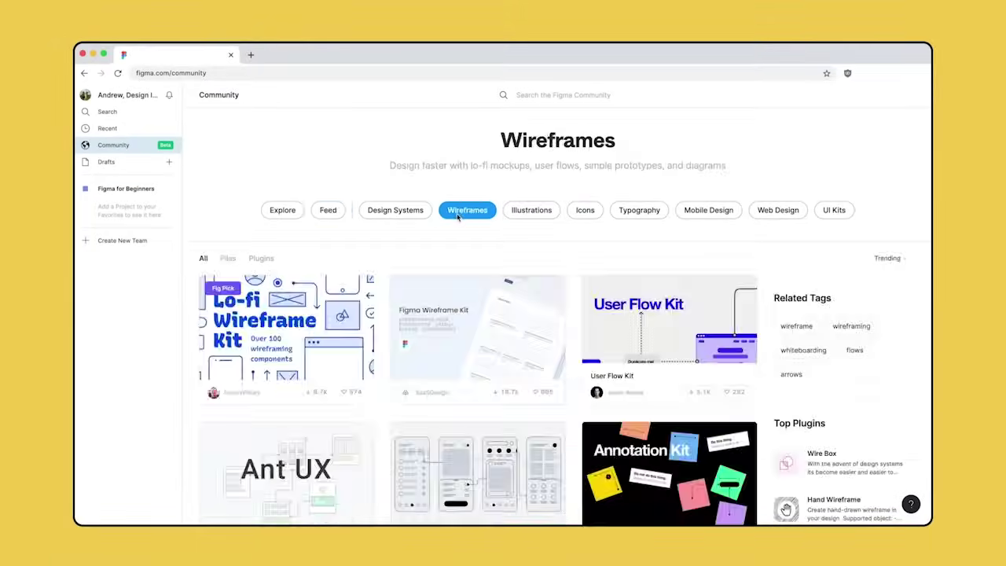
pyautogui.scroll(-10, 458, 217)
pyautogui.scroll(-2, 457, 217)
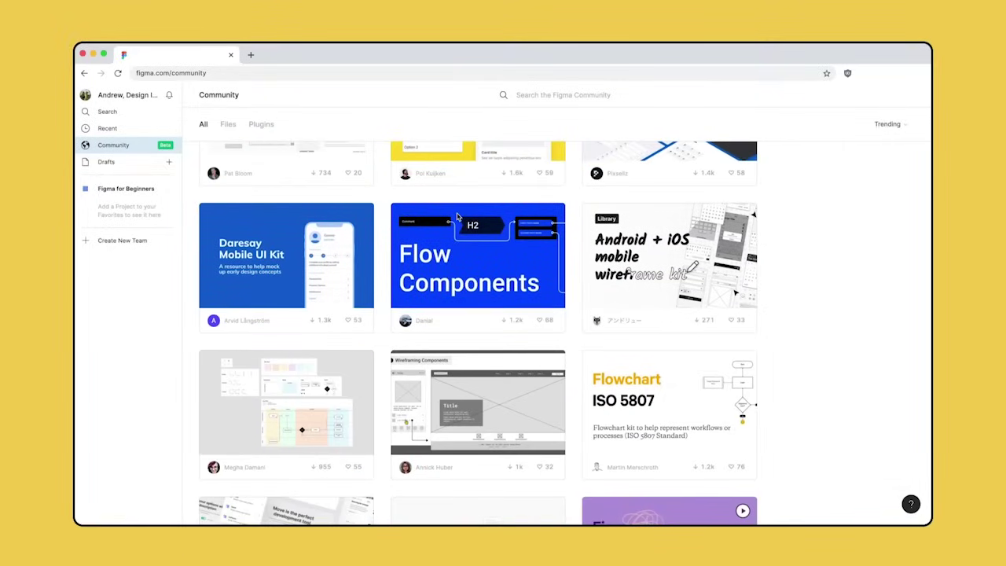
pyautogui.click(692, 236)
pyautogui.click(351, 176)
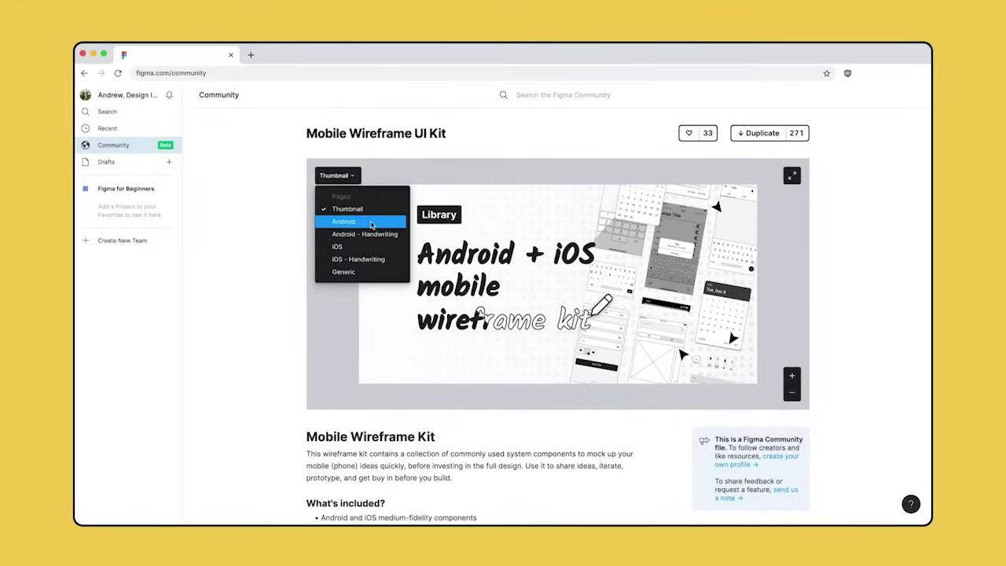
pyautogui.click(338, 220)
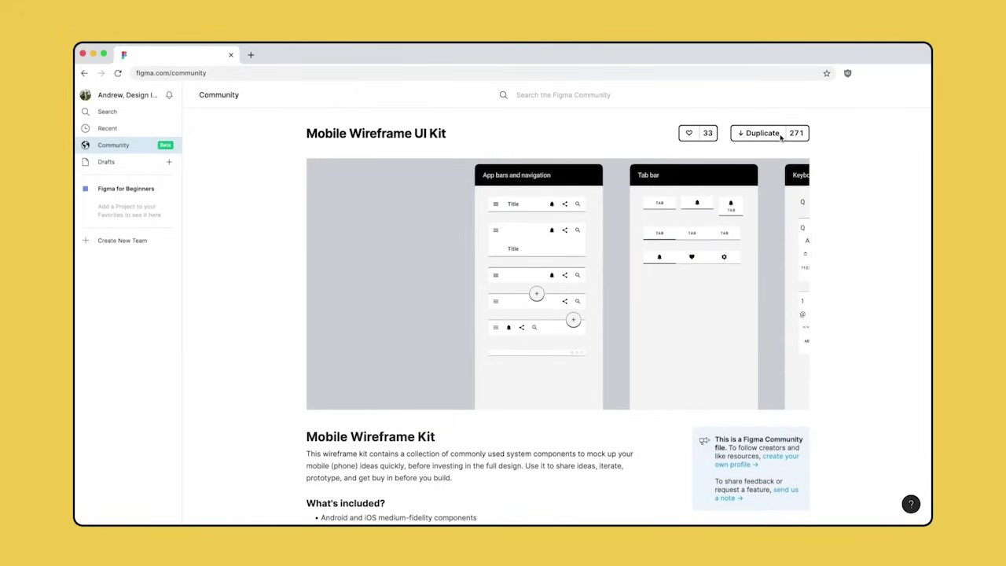
pyautogui.click(750, 134)
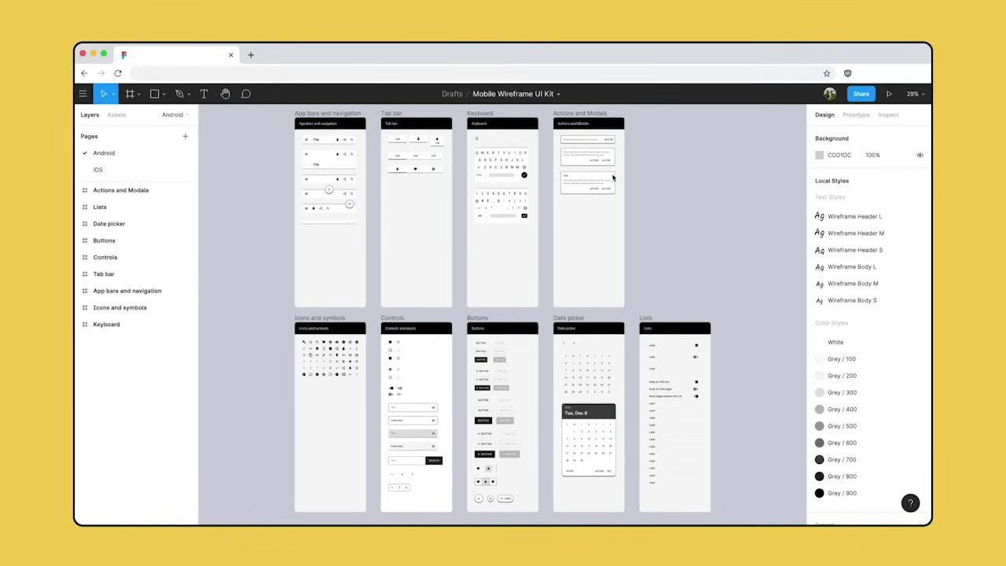
# Move the Mobile Wireframe UI Kit file into the Petma Wireframe project.
pyautogui.click(558, 94)
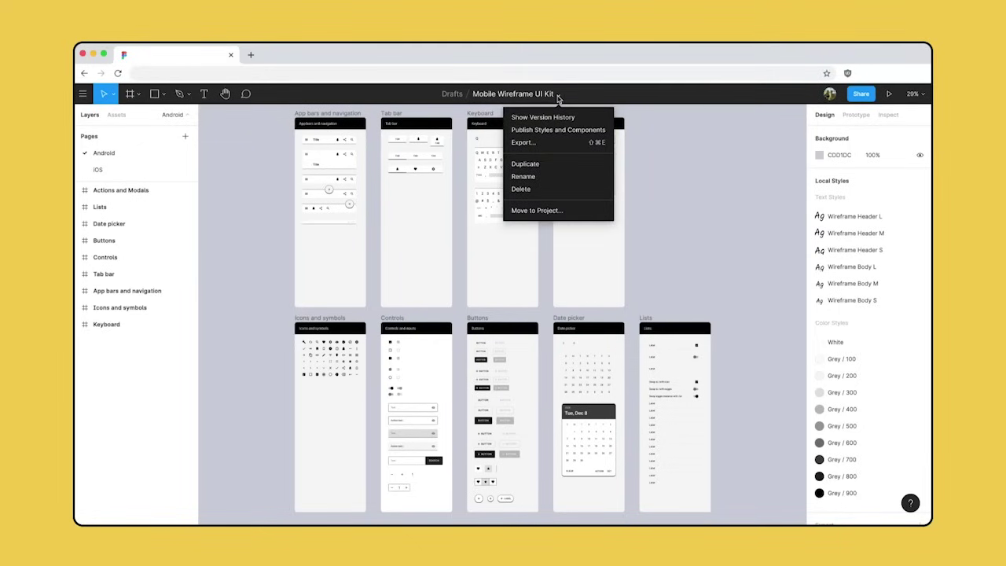
pyautogui.click(575, 213)
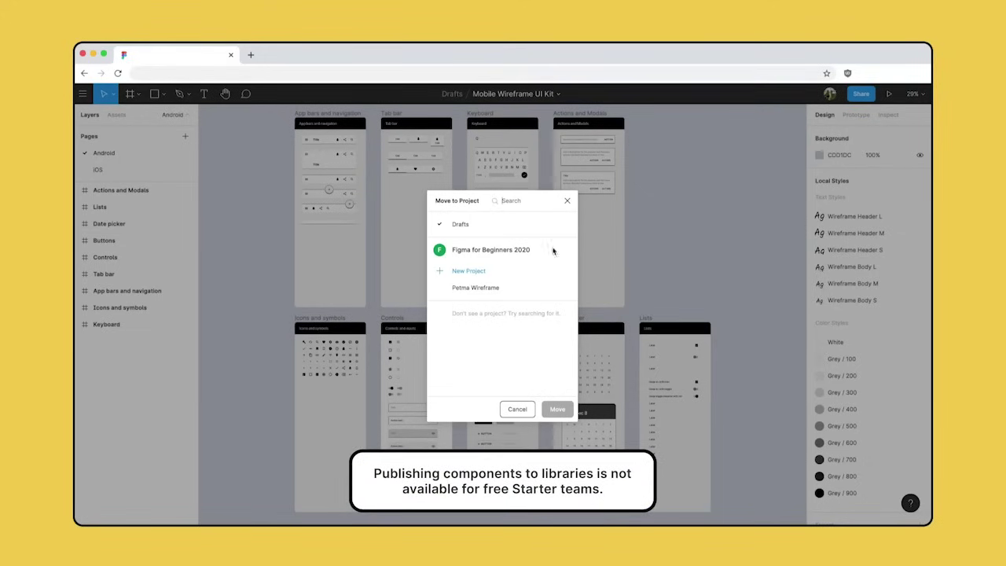
pyautogui.click(525, 288)
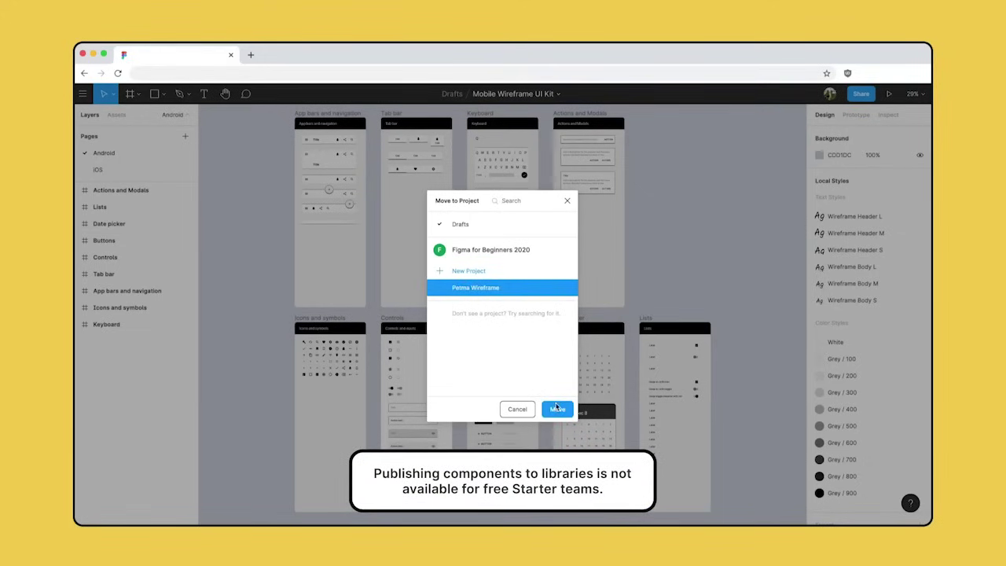
pyautogui.click(558, 410)
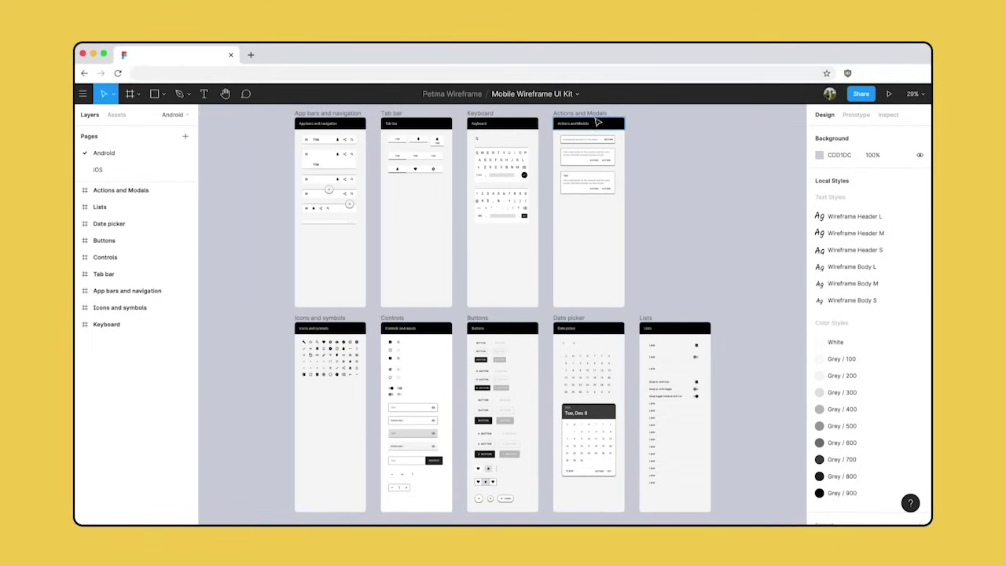
# Publish the kit's styles and components as a library.
pyautogui.click(577, 94)
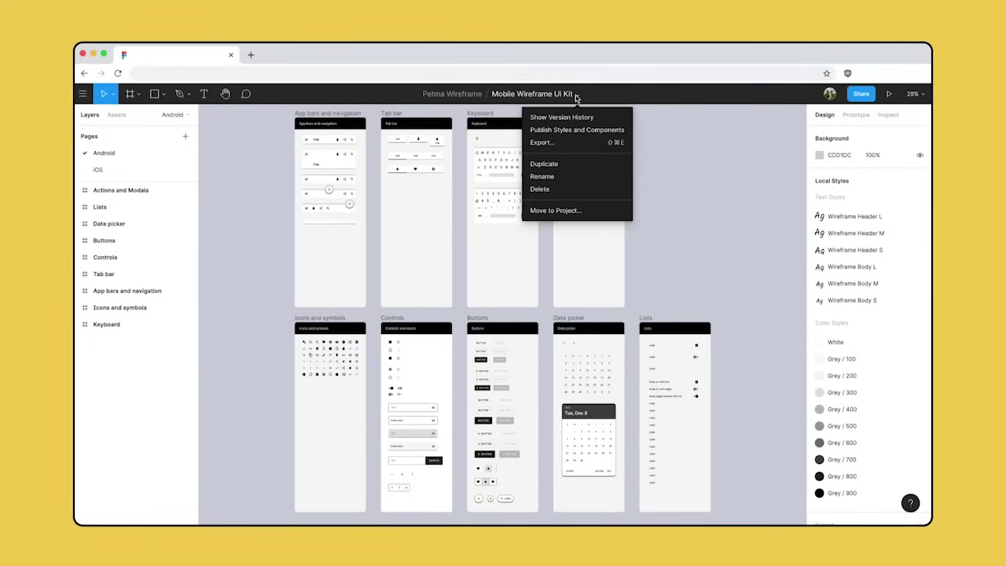
pyautogui.click(585, 139)
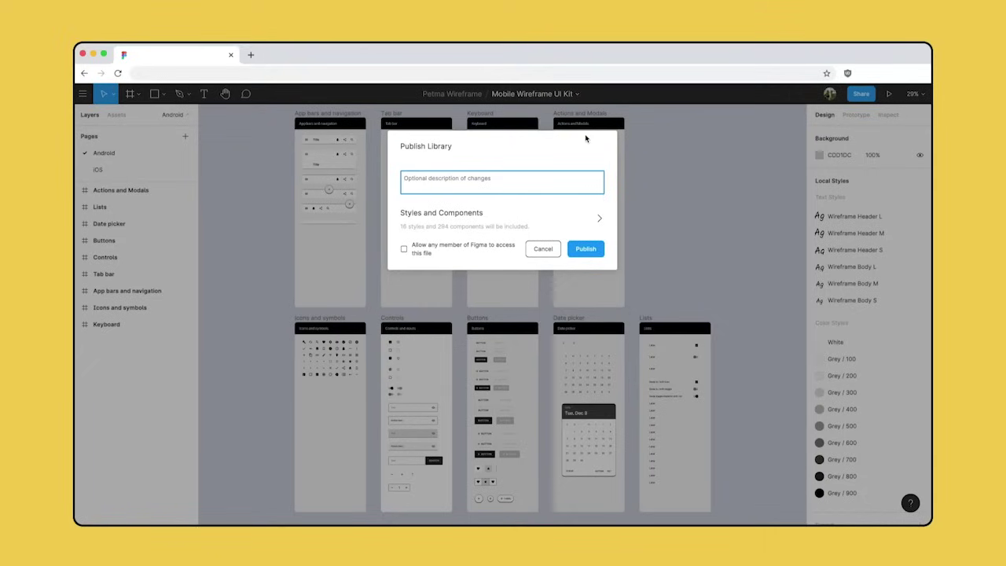
pyautogui.click(590, 218)
pyautogui.click(585, 462)
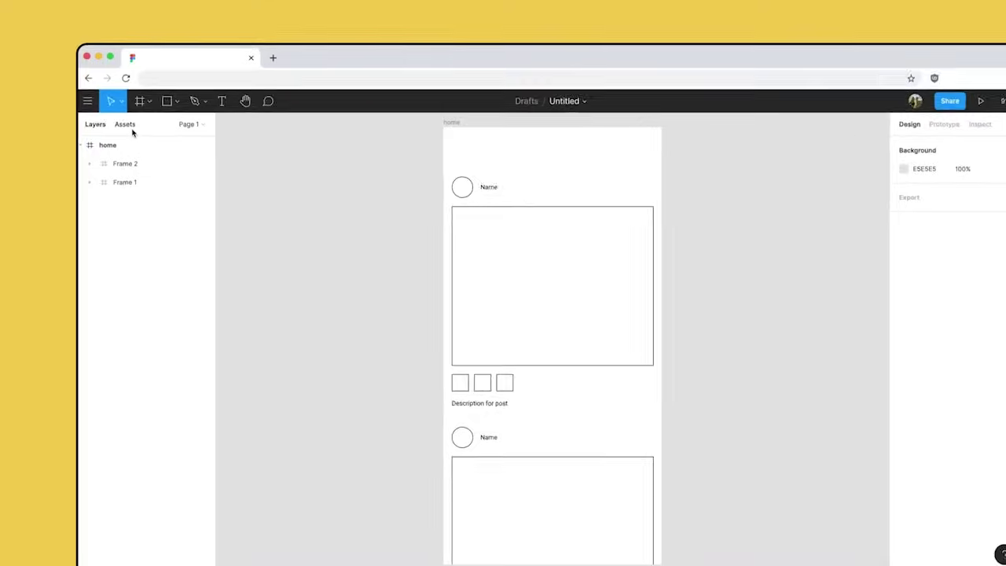
# Enable the Mobile Wireframe UI Kit team library in this file.
pyautogui.click(122, 119)
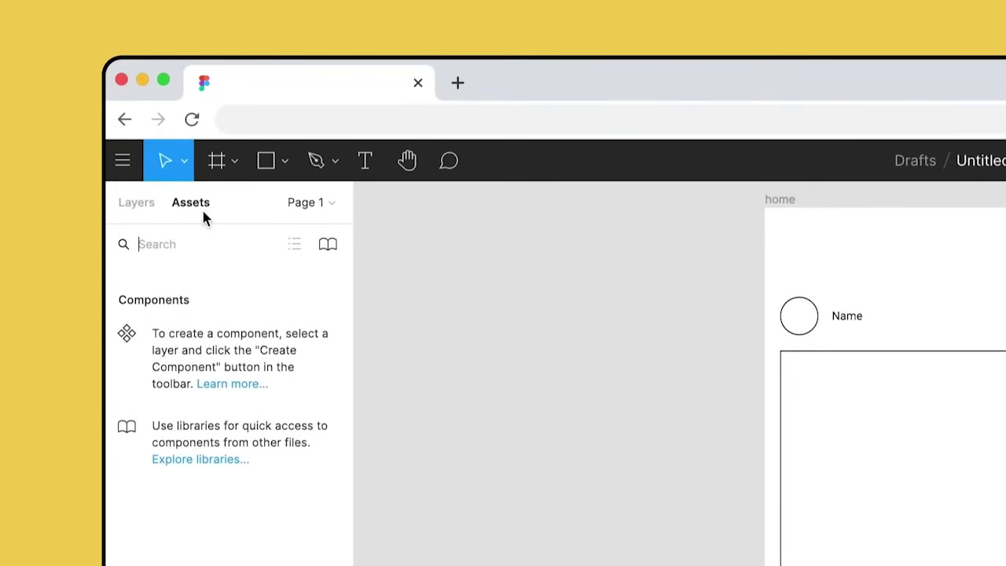
pyautogui.click(328, 246)
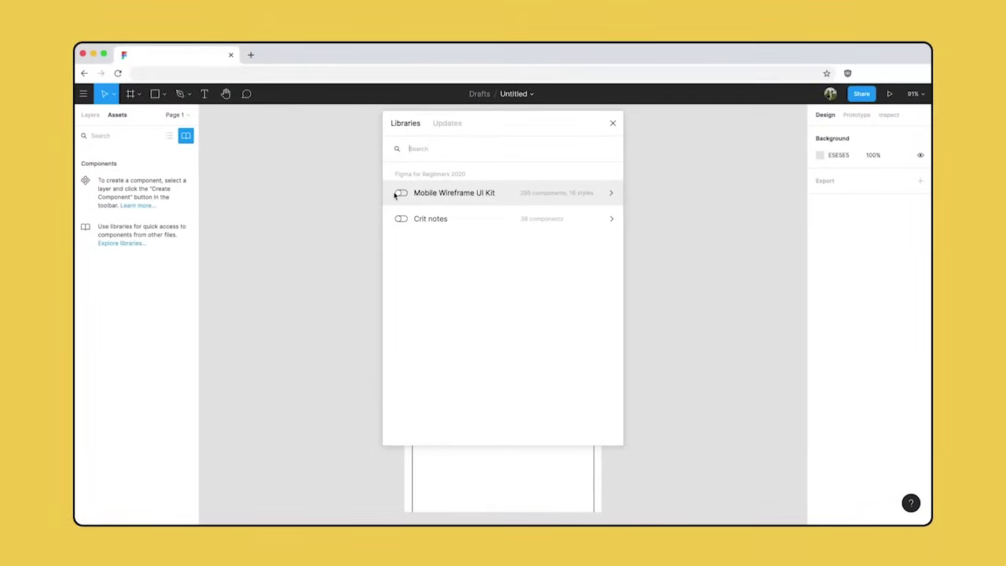
pyautogui.click(401, 194)
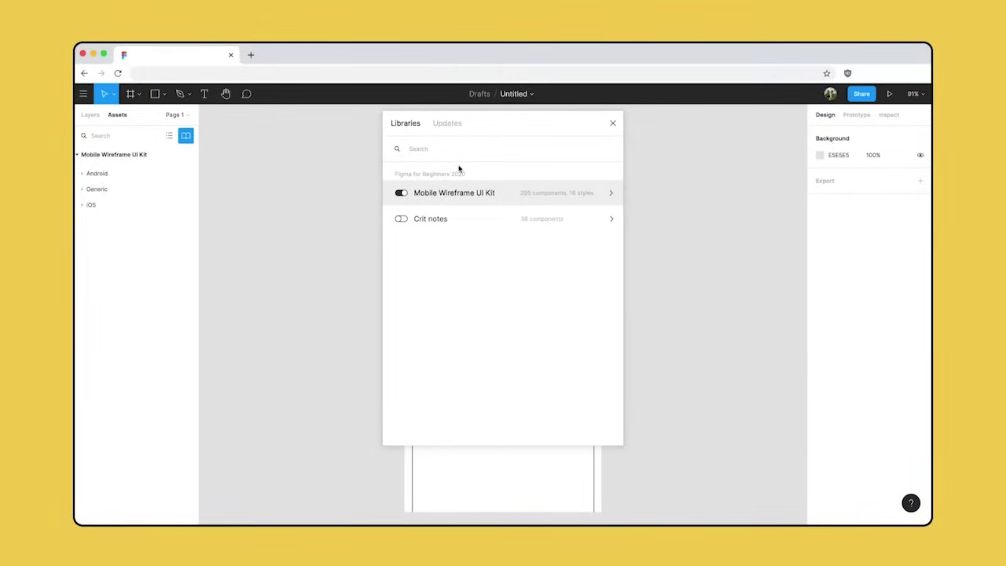
pyautogui.click(613, 123)
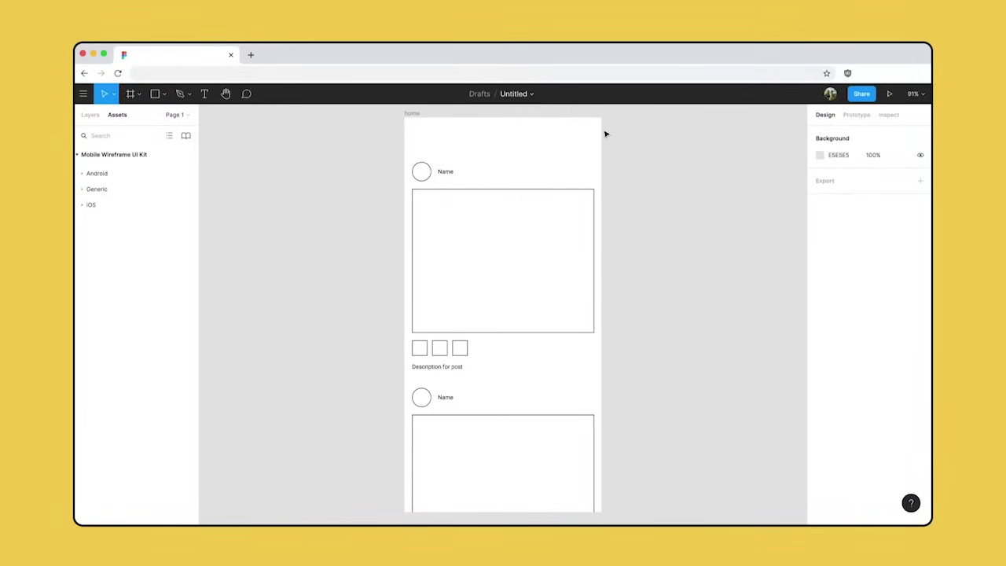
# Drag the kit's status-bar component from Generic onto the top of the home frame.
pyautogui.click(82, 190)
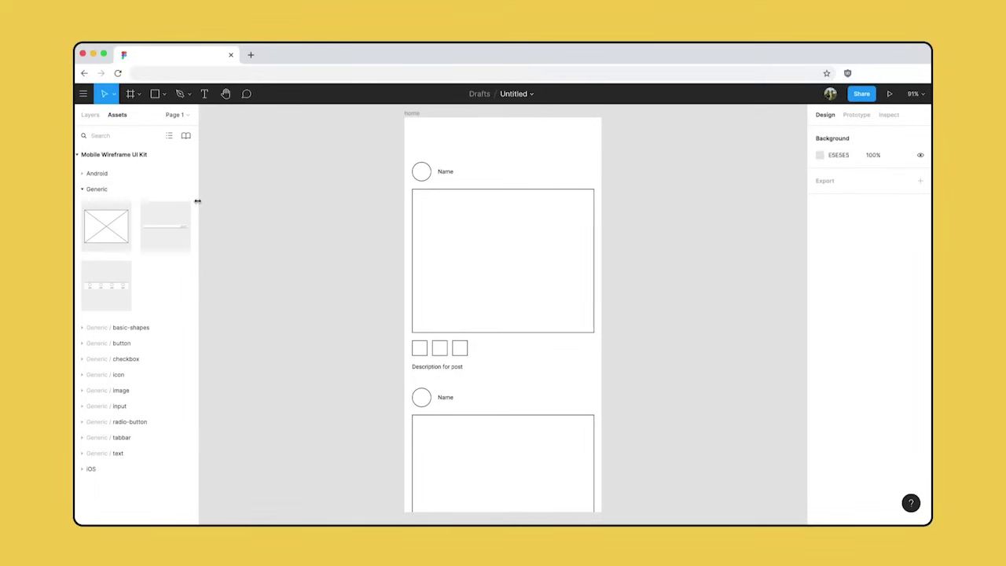
pyautogui.moveTo(197, 202); pyautogui.dragTo(274, 203)
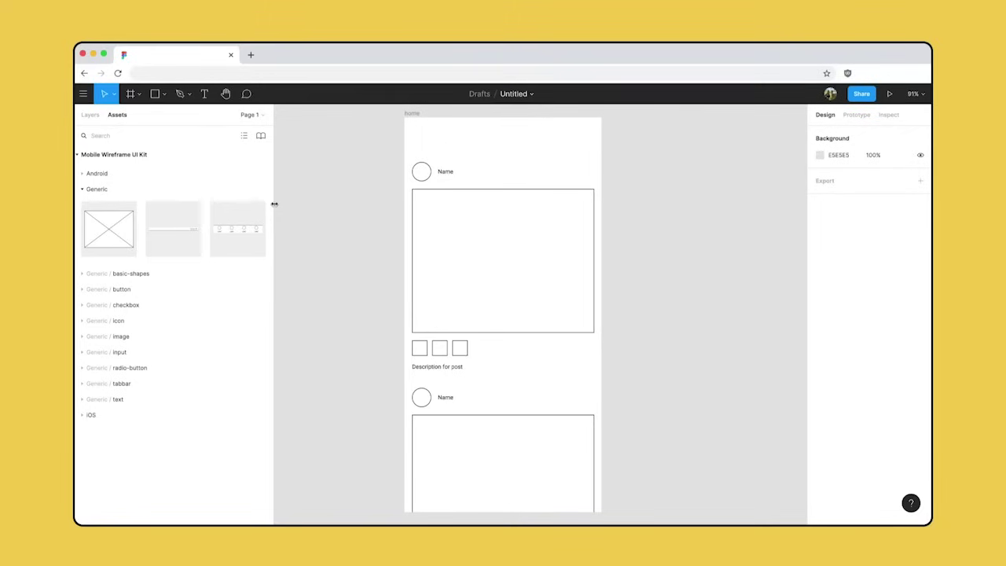
pyautogui.click(82, 290)
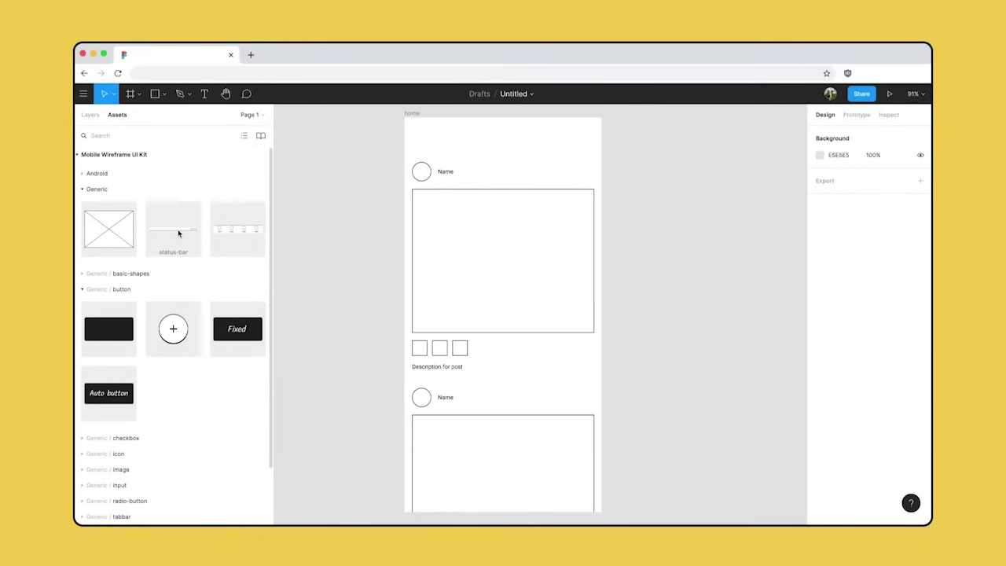
pyautogui.moveTo(178, 233); pyautogui.dragTo(482, 138)
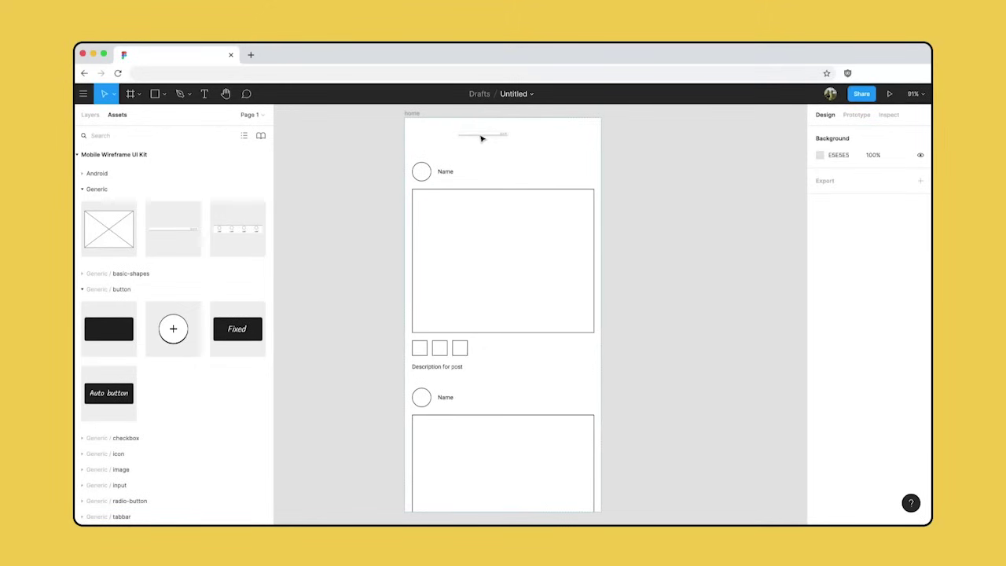
# Align the status bar top-left at full 411 width and place the fab plus button near the bottom.
pyautogui.moveTo(481, 138); pyautogui.dragTo(481, 138)
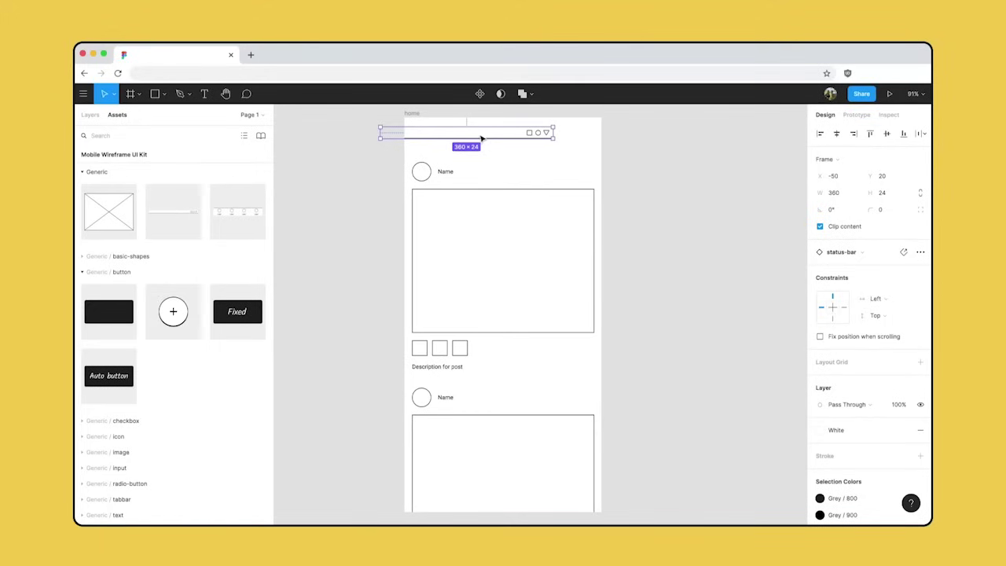
pyautogui.click(820, 134)
pyautogui.click(870, 133)
pyautogui.moveTo(578, 123); pyautogui.dragTo(602, 124)
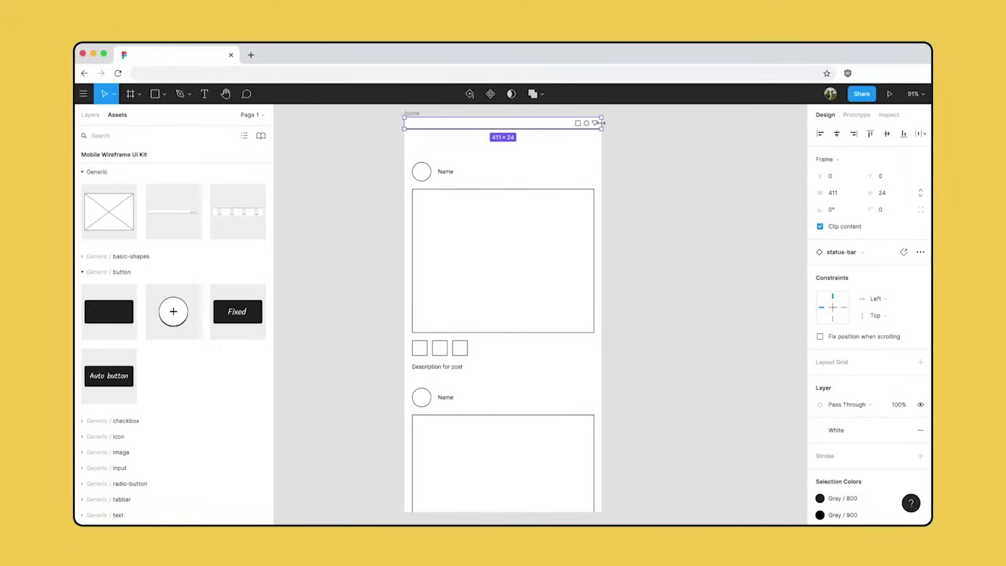
pyautogui.moveTo(196, 321); pyautogui.dragTo(599, 495)
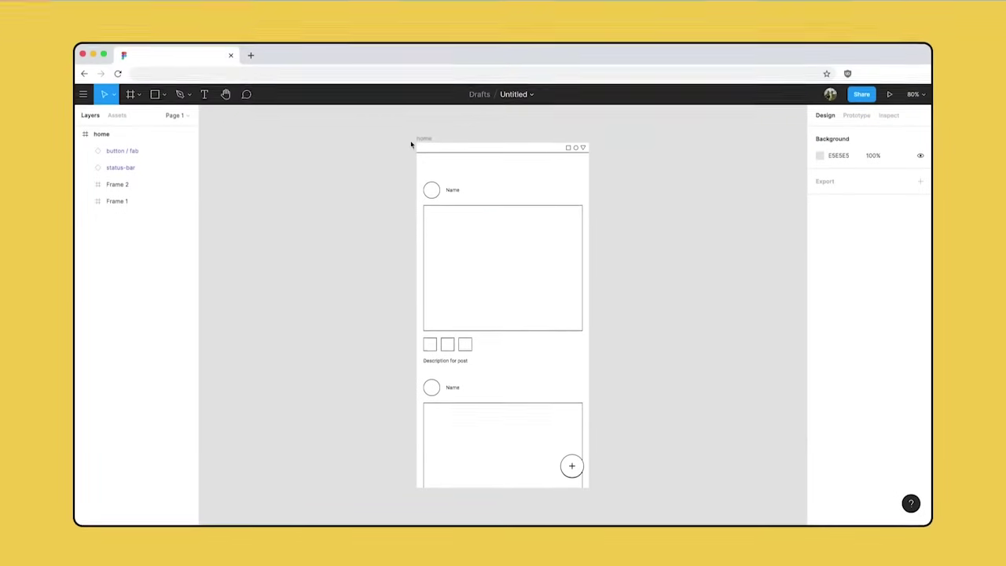
pyautogui.click(421, 139)
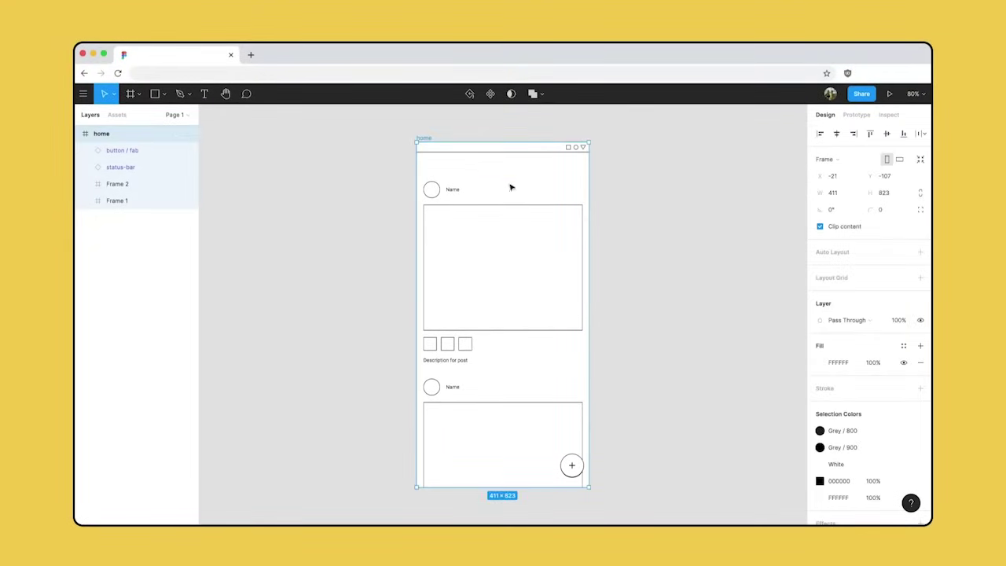
# Constrain the status bar to Left & Right and the fab button to Bottom.
pyautogui.moveTo(589, 488); pyautogui.dragTo(621, 514)
pyautogui.hotkey('ctrl', 'z')
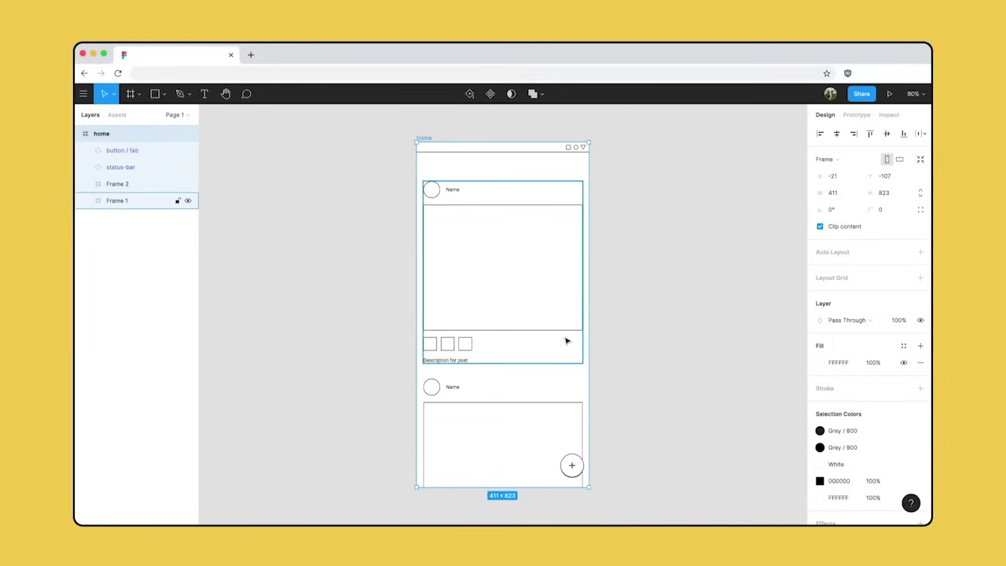
pyautogui.click(503, 151)
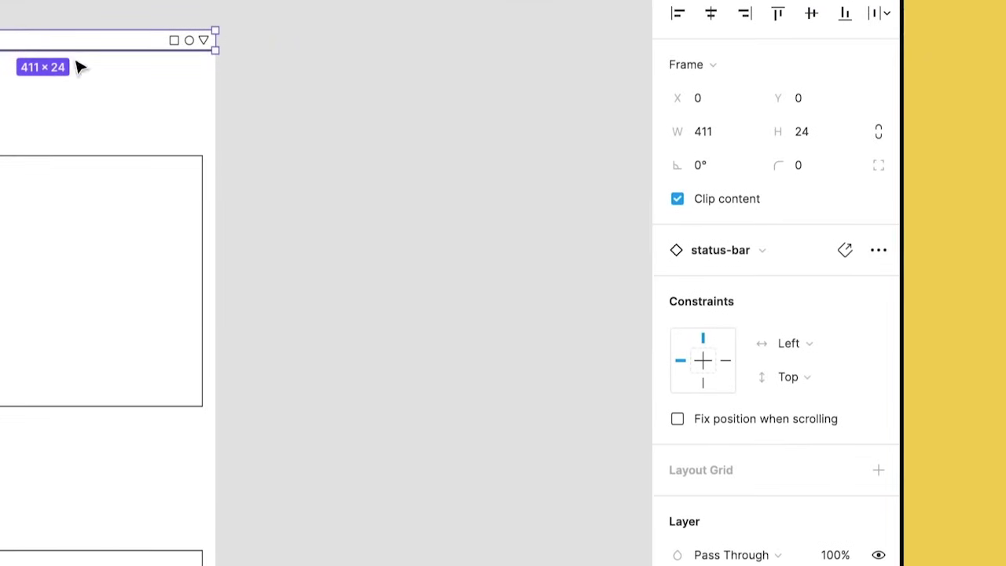
pyautogui.click(821, 350)
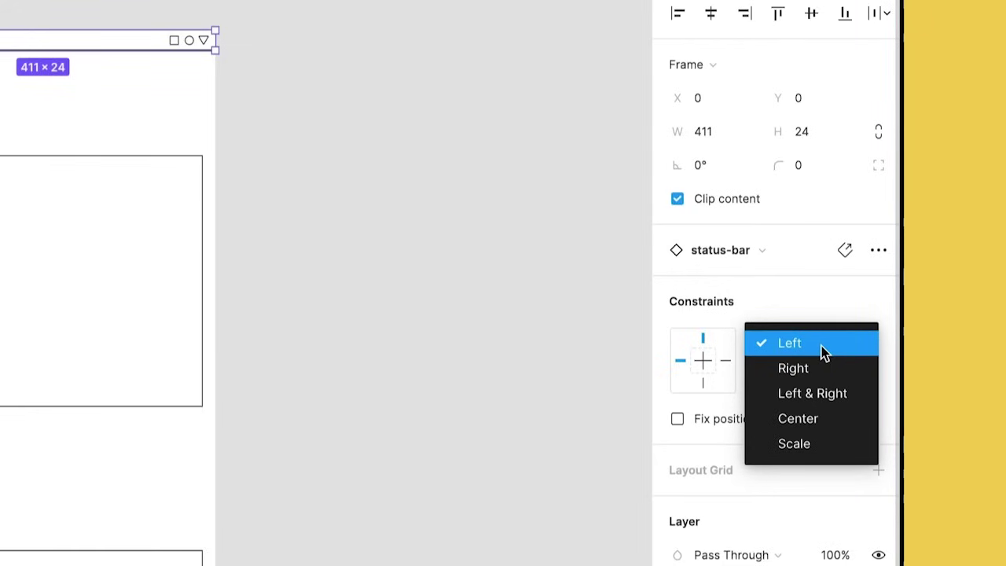
pyautogui.click(857, 395)
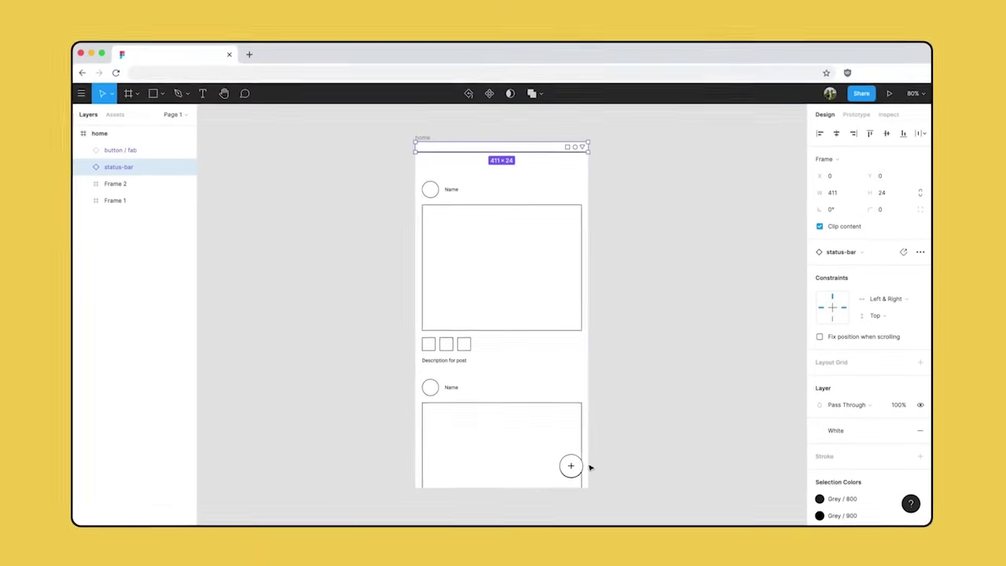
pyautogui.click(573, 468)
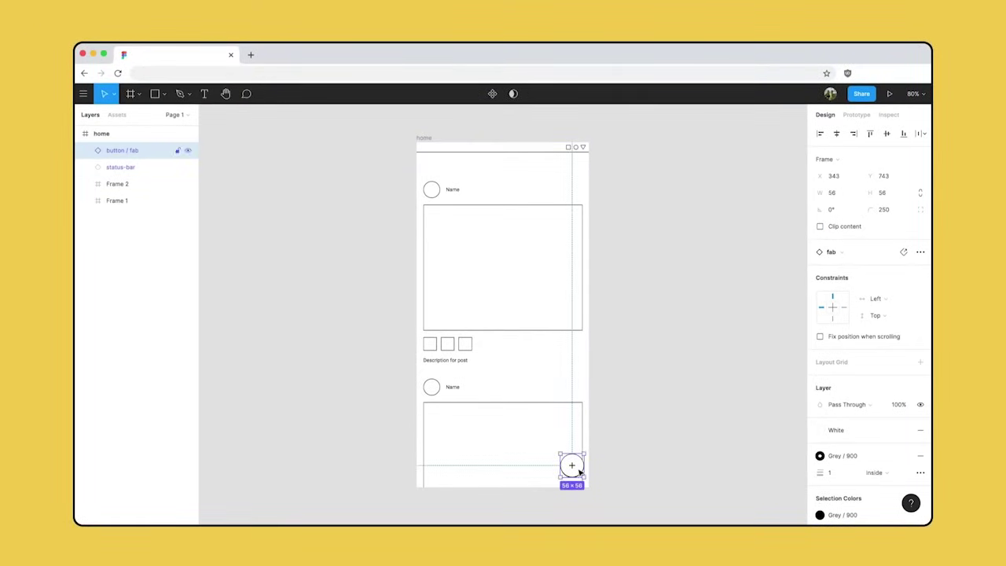
pyautogui.click(833, 319)
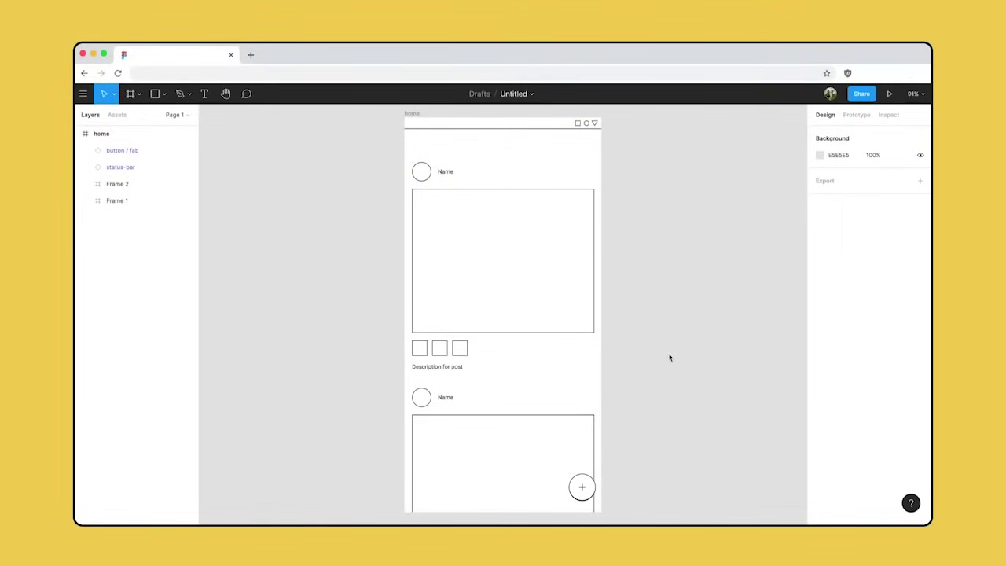
# Add a Google Pixel 2 XL frame containing a 'Menu item' text layer.
pyautogui.press('f')
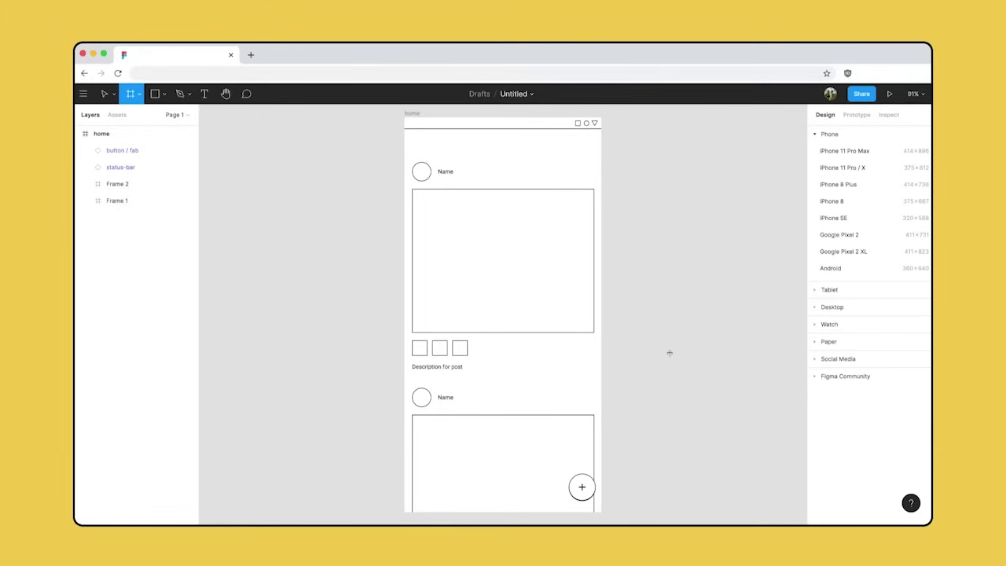
pyautogui.click(880, 253)
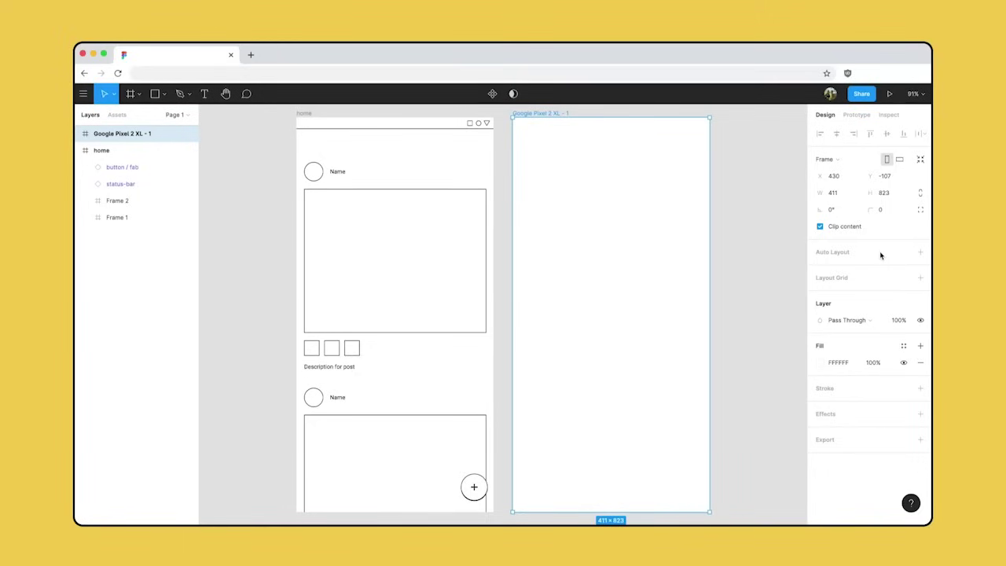
pyautogui.press('t')
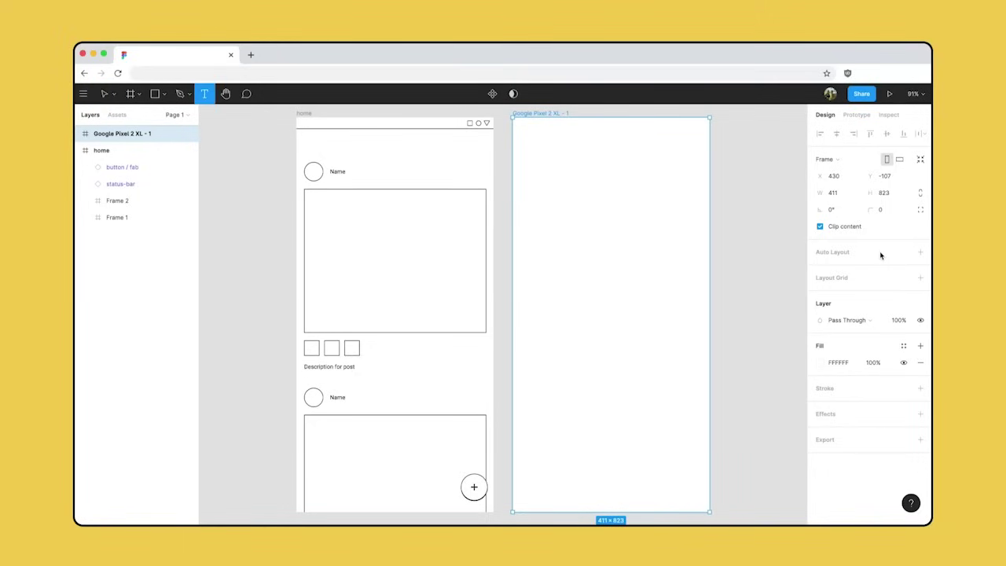
pyautogui.click(545, 234)
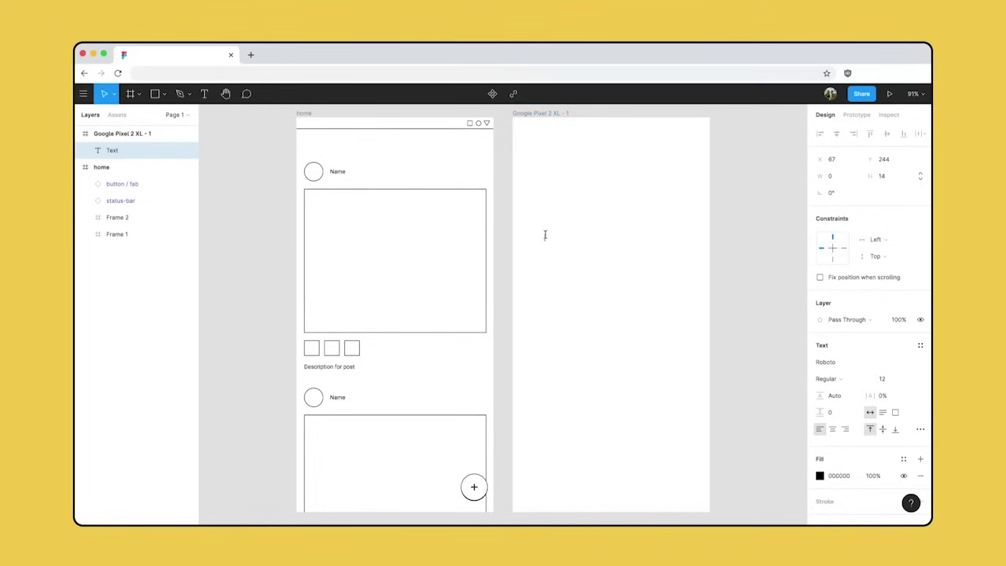
pyautogui.write('Menu item')
pyautogui.press('Escape')
# Set the Menu item text to width 200 and font size 20.
pyautogui.click(846, 175)
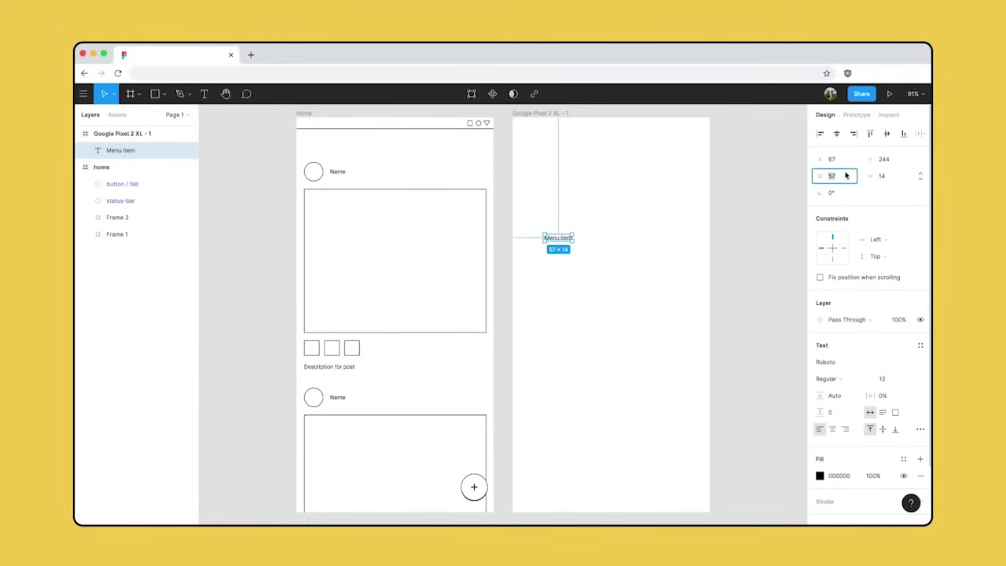
pyautogui.write('200')
pyautogui.press('Return')
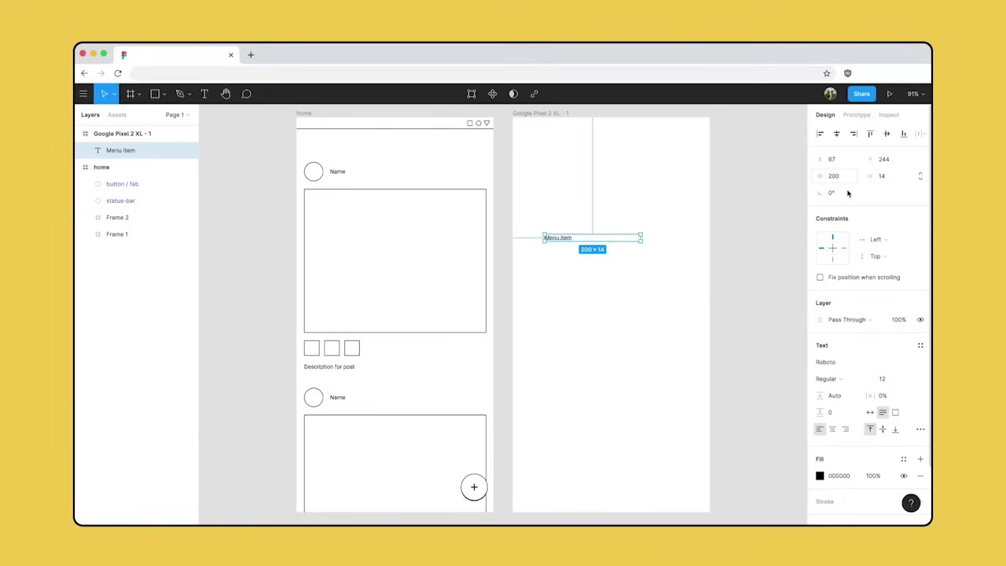
pyautogui.click(886, 379)
pyautogui.write('20')
pyautogui.press('Return')
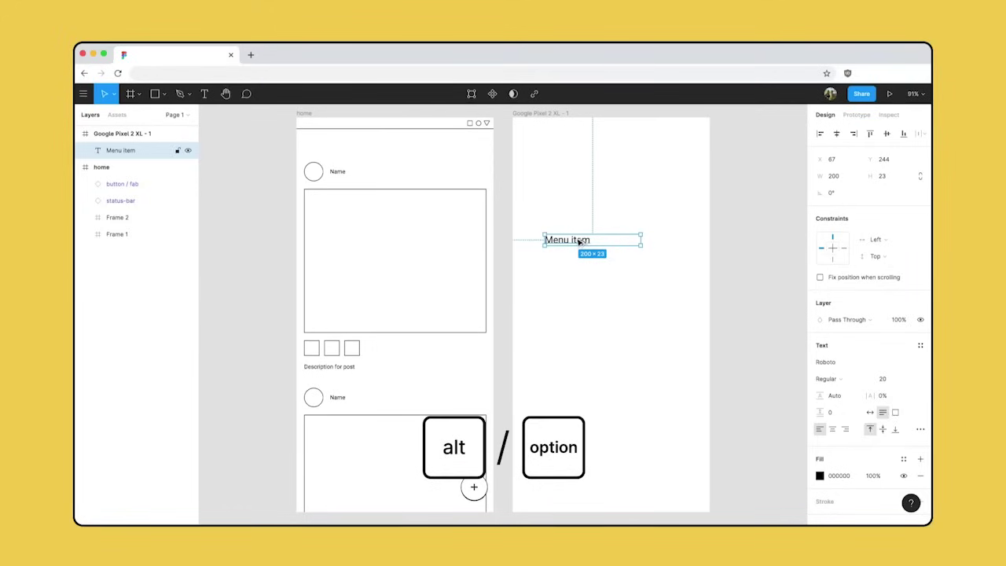
# Stack copies of the Menu item row below the original.
pyautogui.moveTo(578, 242); pyautogui.dragTo(579, 267)
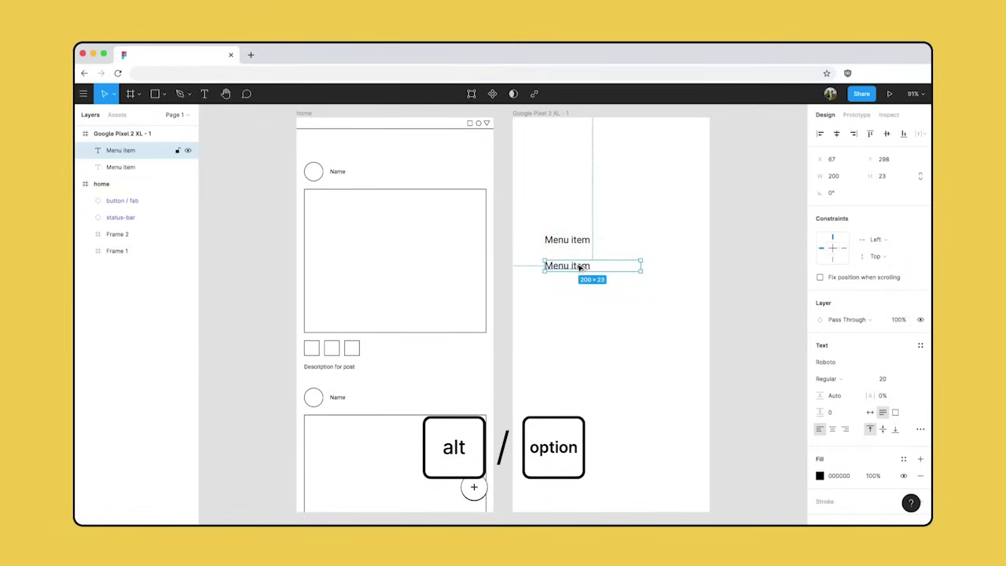
pyautogui.press('super+d')
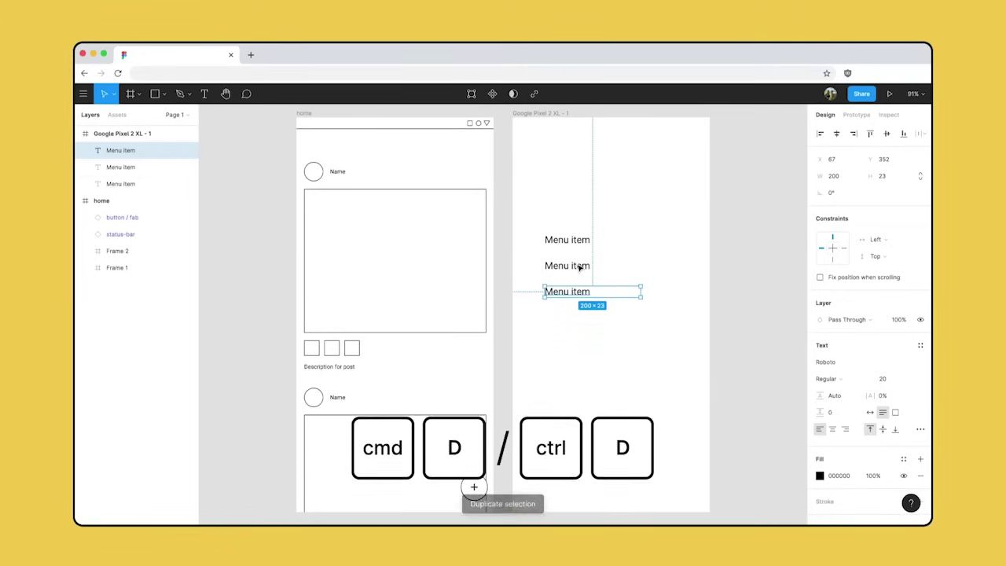
pyautogui.press('super+d')
pyautogui.press('super+d')
pyautogui.press('super+d')
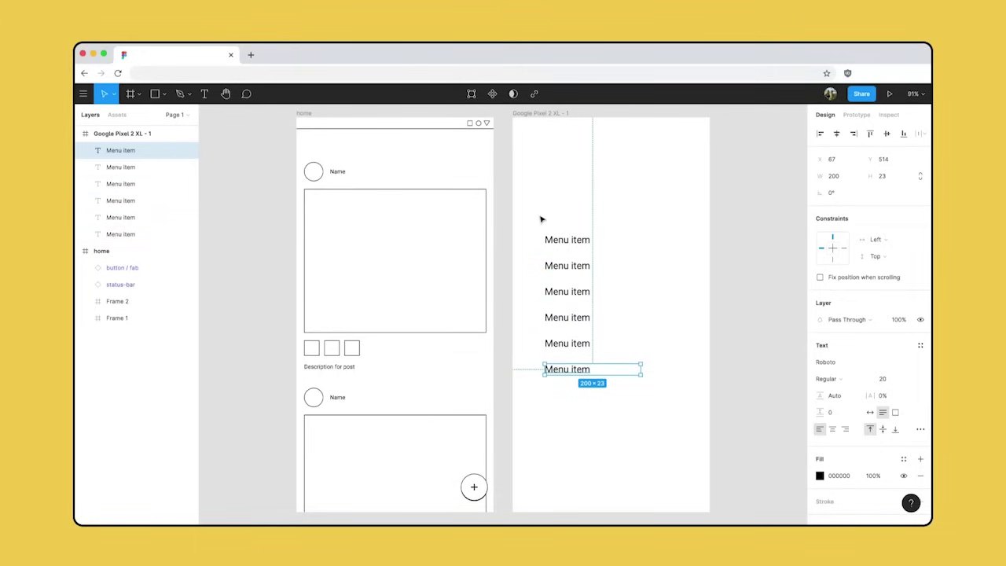
# Copy home's status bar and fab button into the new menu frame.
pyautogui.click(463, 130)
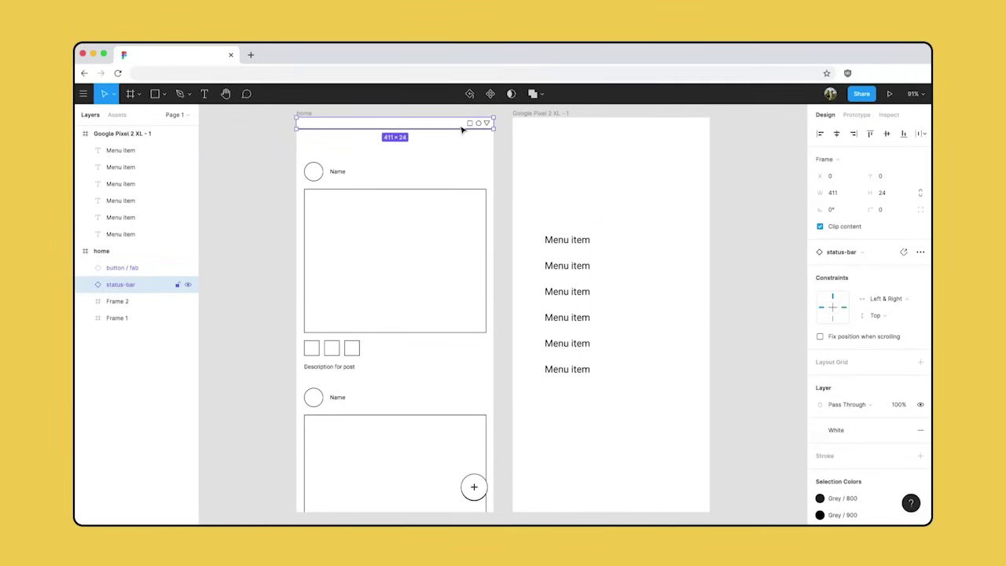
pyautogui.keyDown('shift'); pyautogui.click(474, 487); pyautogui.keyUp('shift')
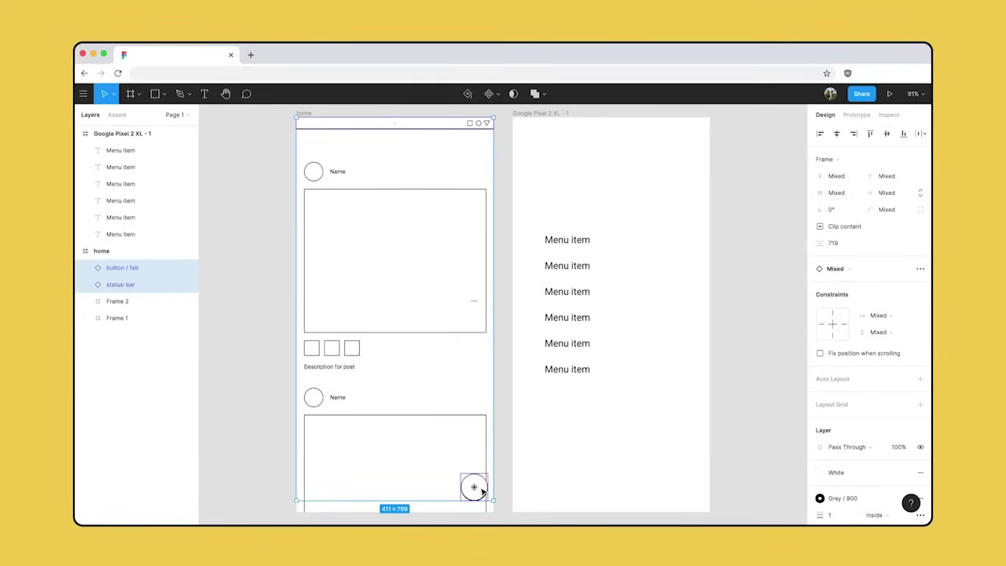
pyautogui.press('super+c')
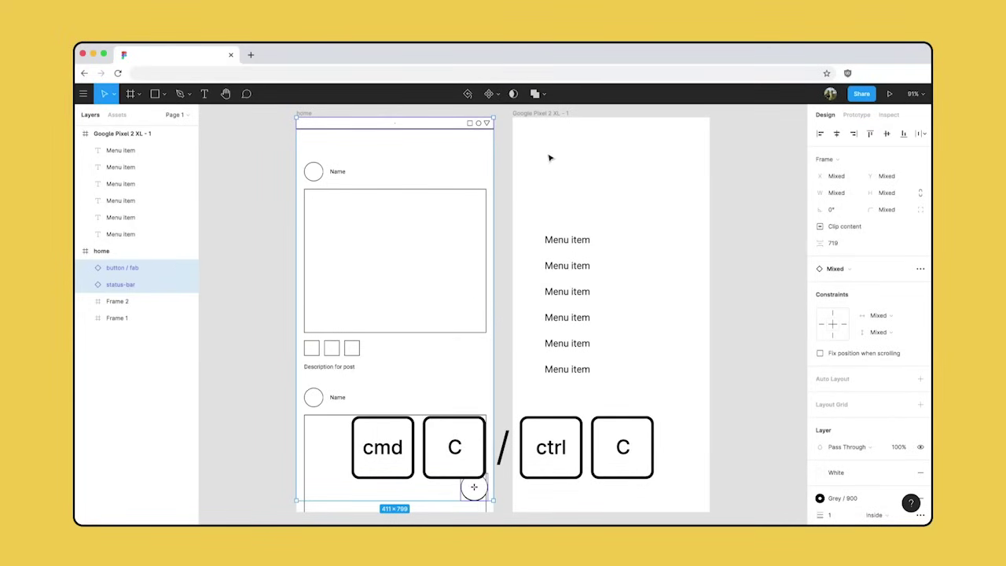
pyautogui.click(554, 114)
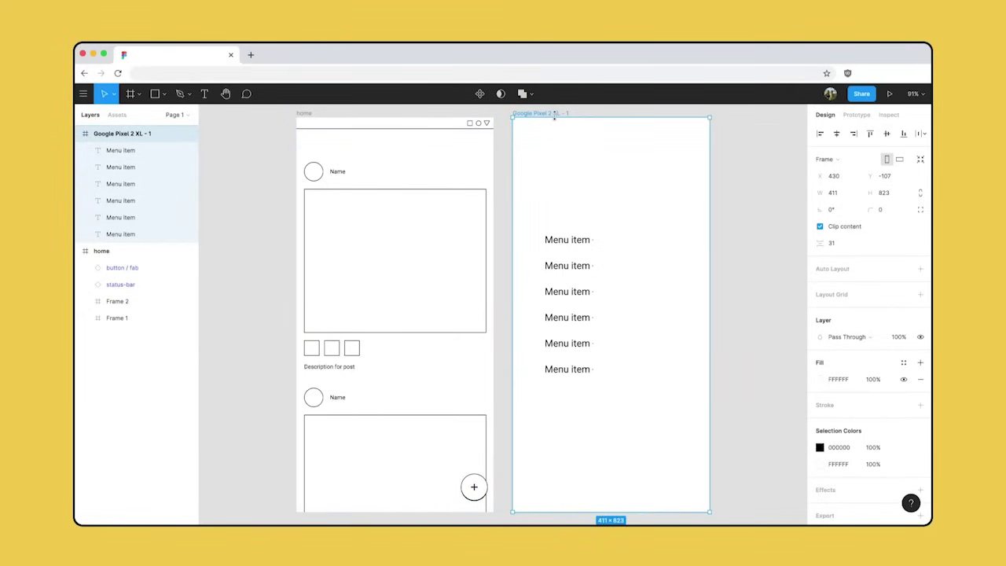
pyautogui.press('super+v')
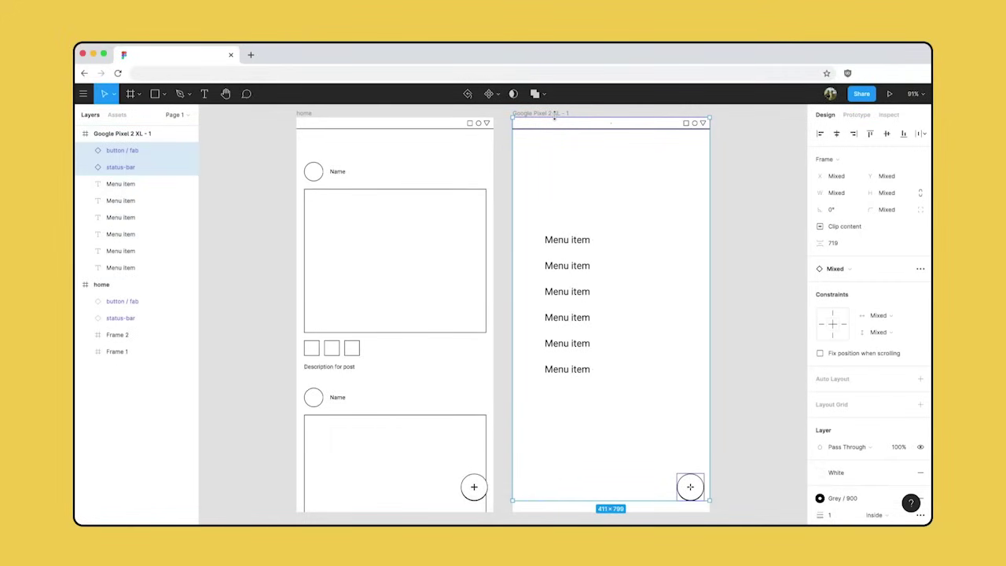
pyautogui.click(729, 186)
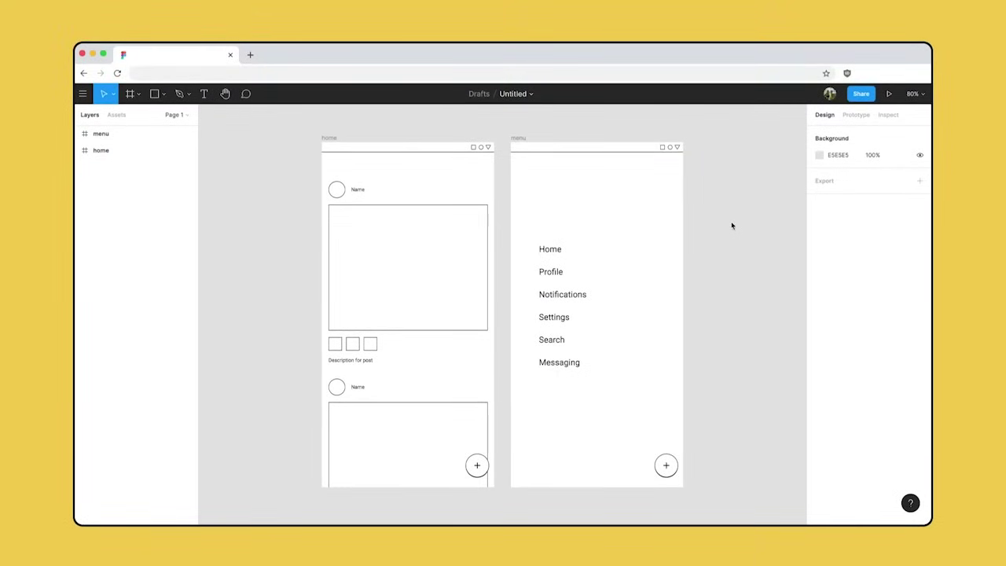
pyautogui.click(521, 138)
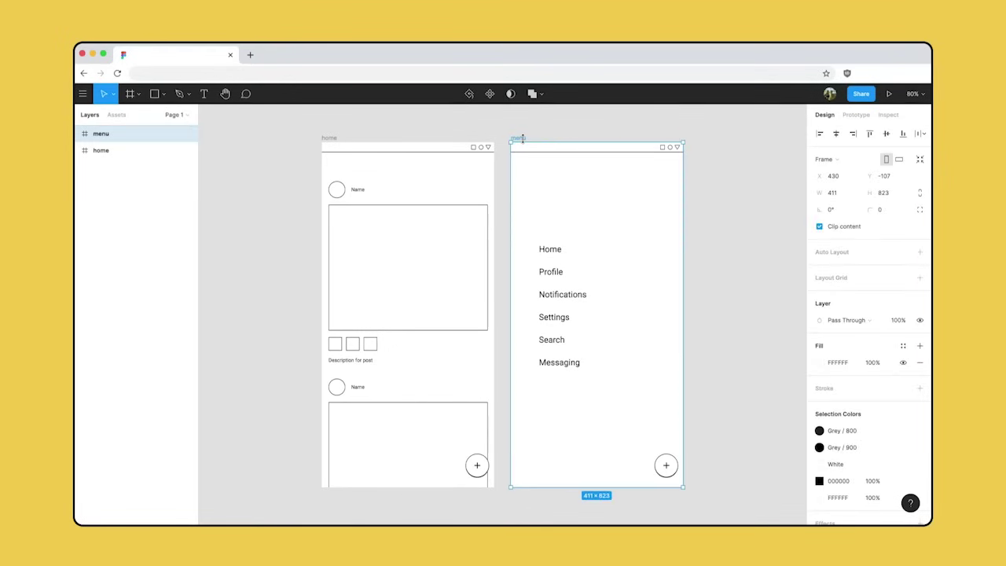
# Paste the Name and avatar into a menu variant.
pyautogui.hotkey('ctrl', 'v')
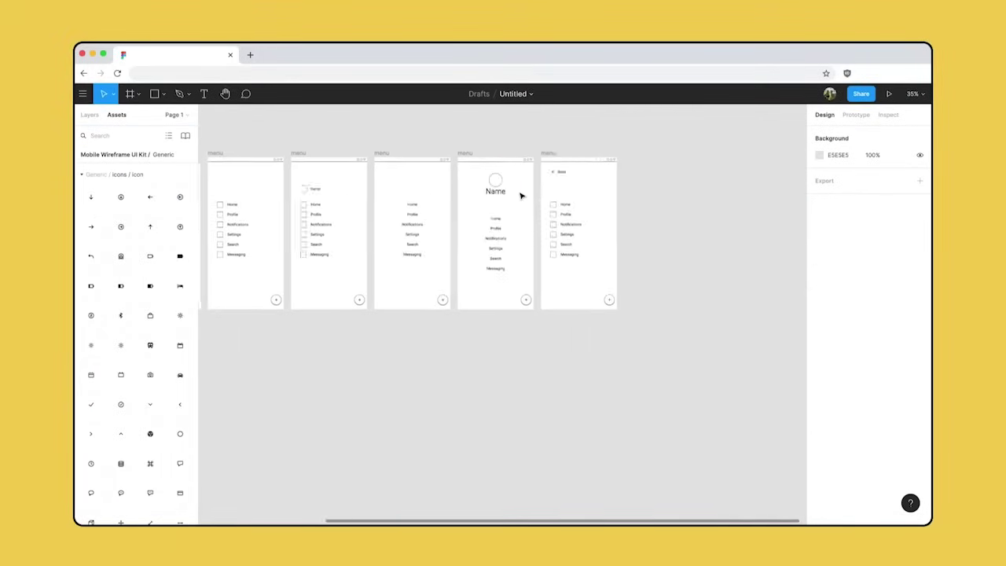
pyautogui.scroll(-2, 520, 196)
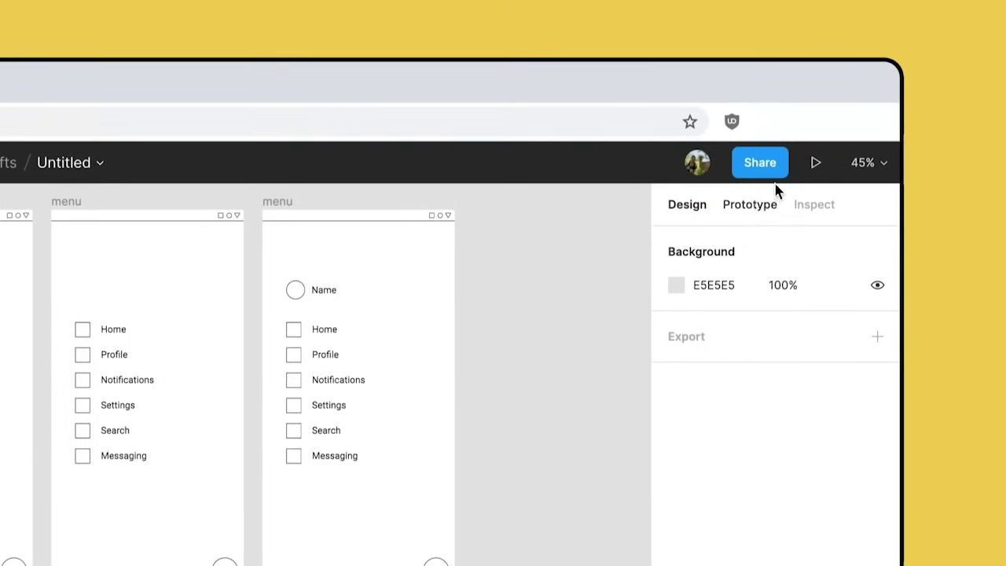
pyautogui.click(862, 95)
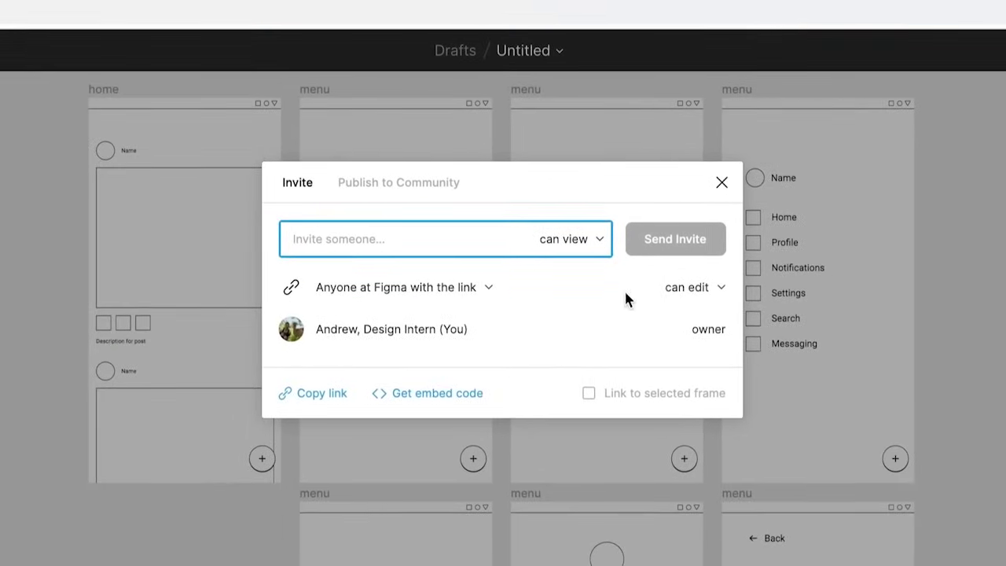
pyautogui.click(338, 402)
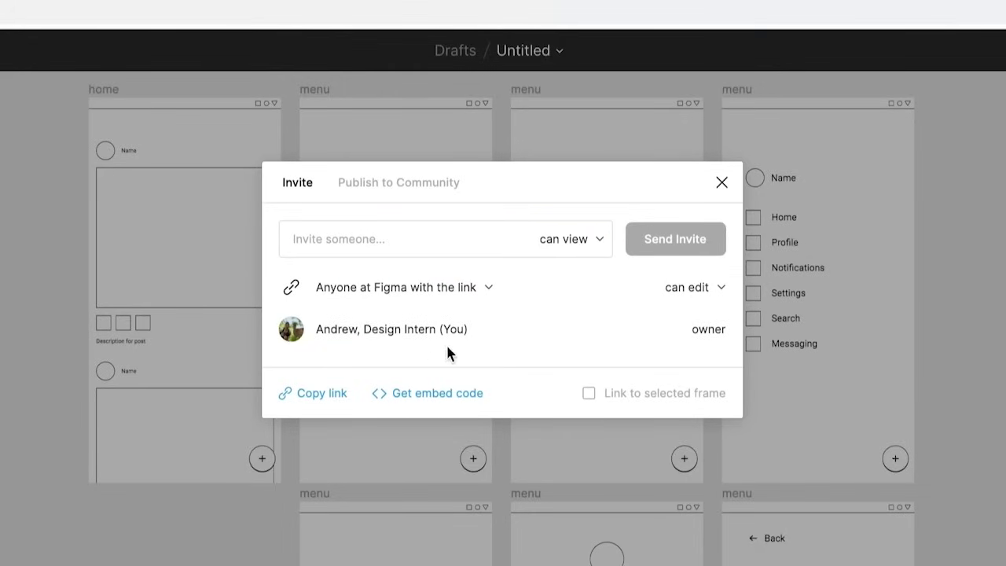
pyautogui.click(717, 187)
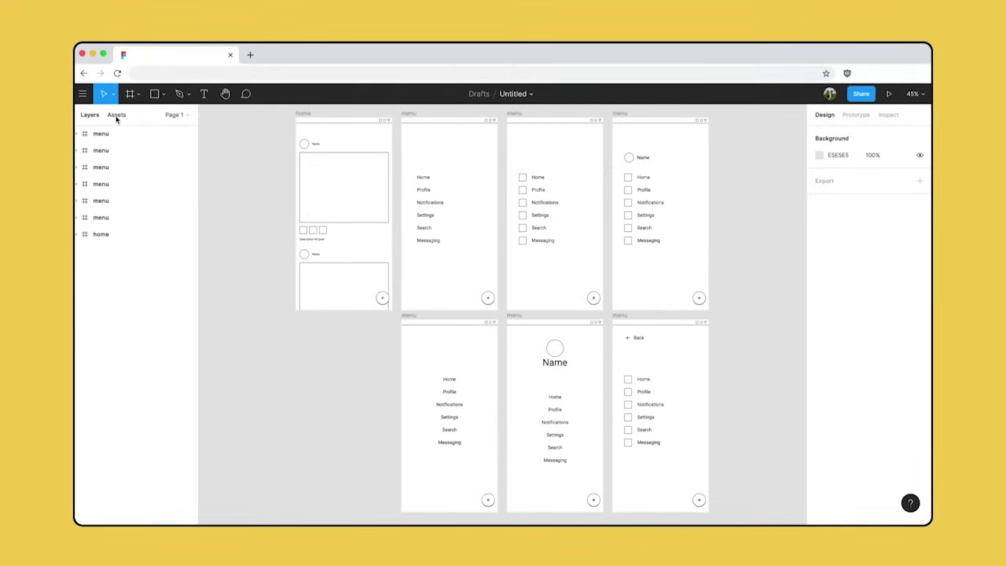
# Enable the Crit notes team library in this file.
pyautogui.click(116, 115)
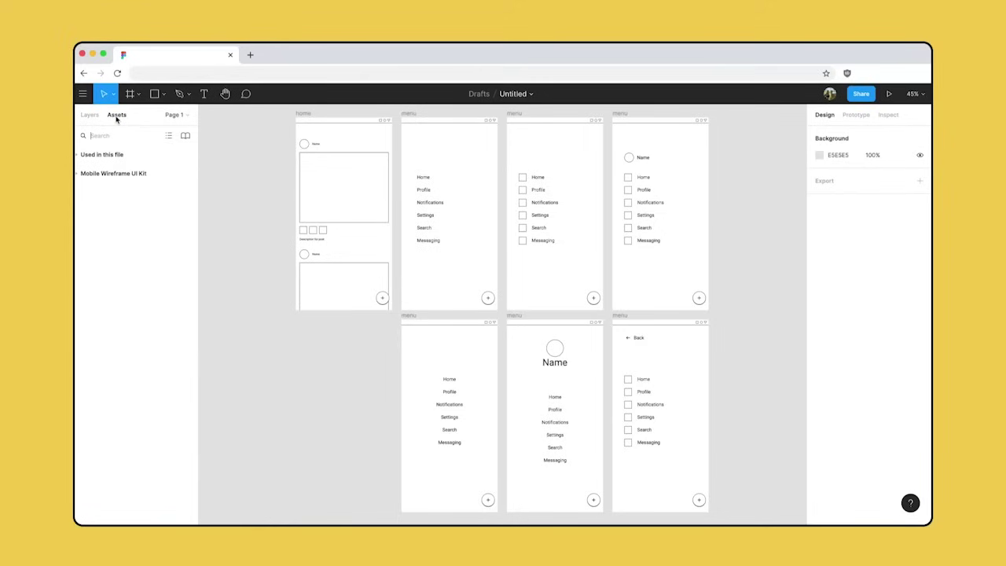
pyautogui.click(186, 139)
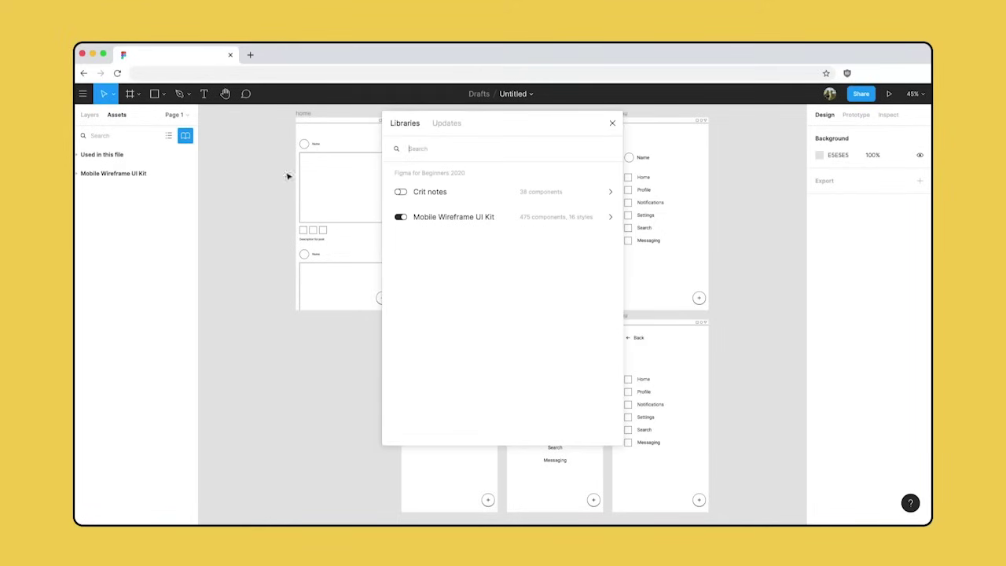
pyautogui.click(403, 192)
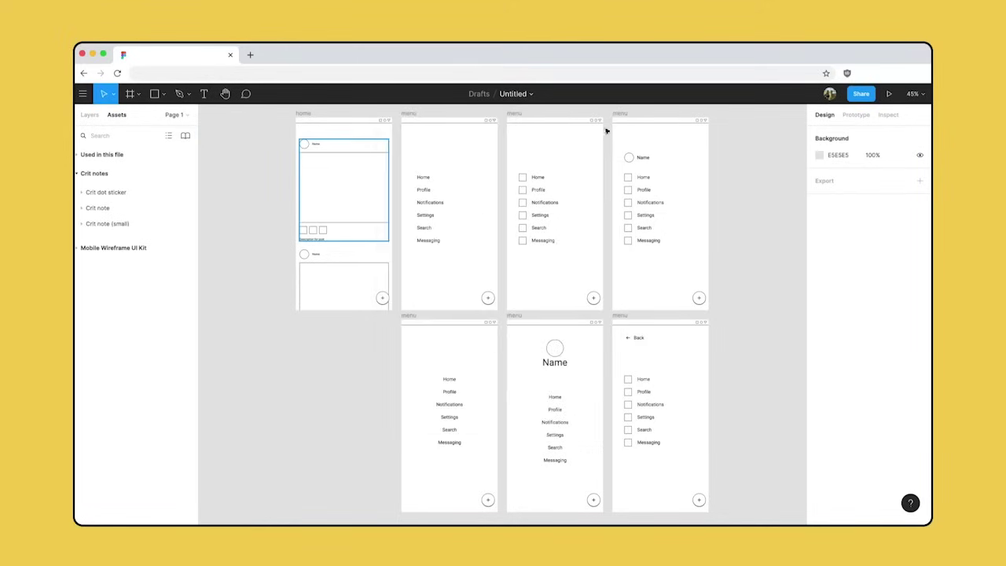
pyautogui.click(611, 123)
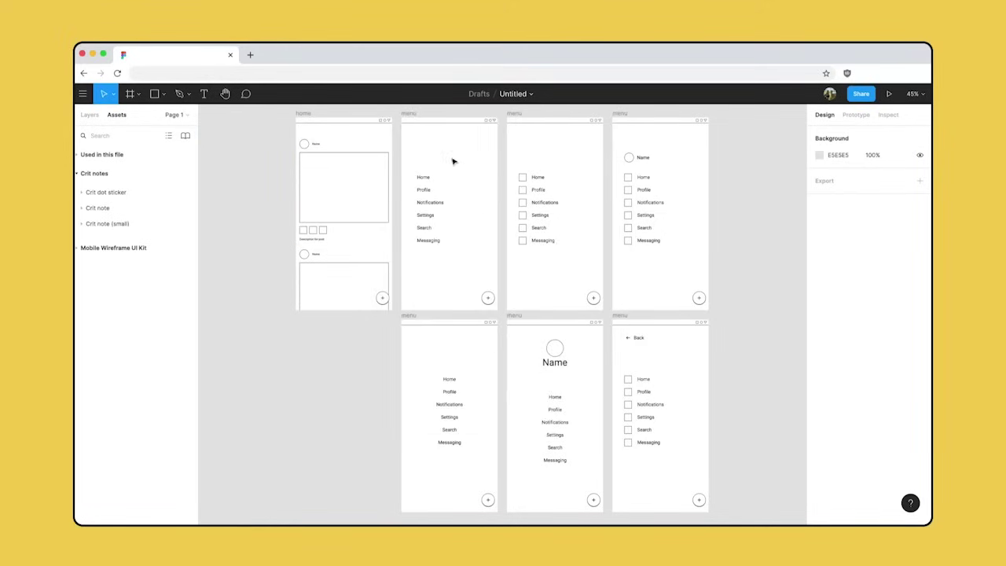
# Expand the Crit note and Crit dot sticker components, then follow a collaborator's view.
pyautogui.click(81, 207)
pyautogui.click(83, 194)
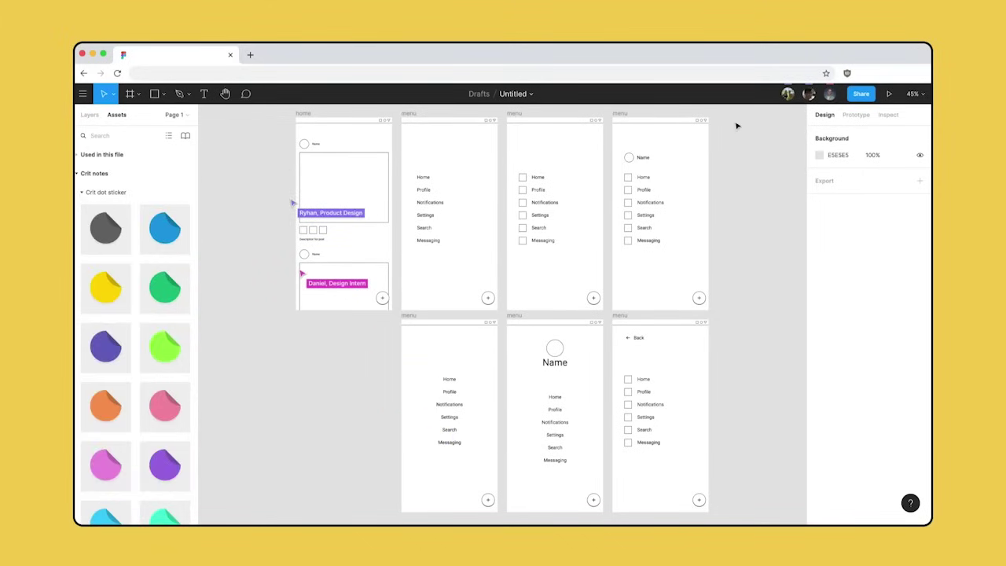
pyautogui.click(830, 94)
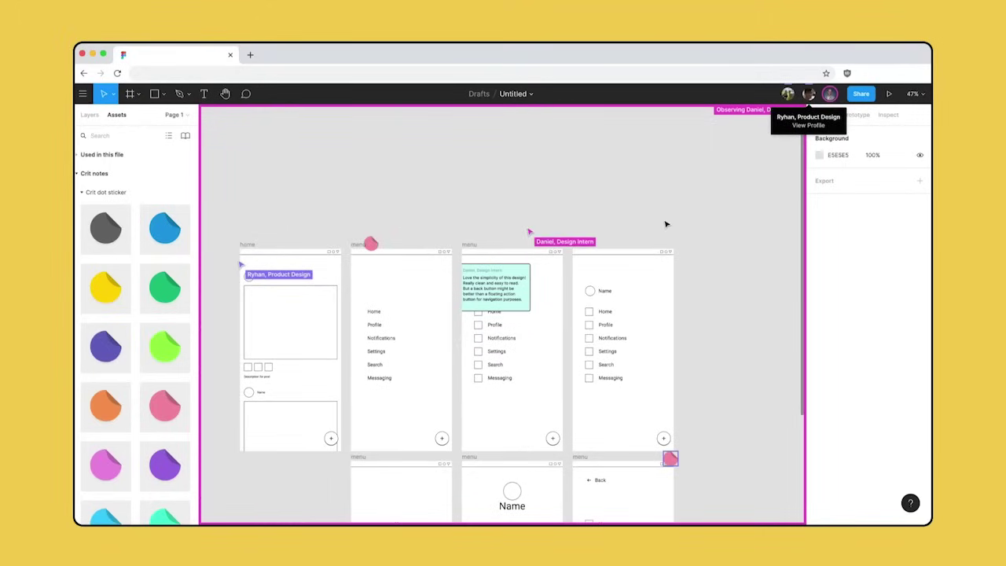
# Follow another collaborator's view, then follow the first collaborator again to read the crit notes.
pyautogui.click(809, 94)
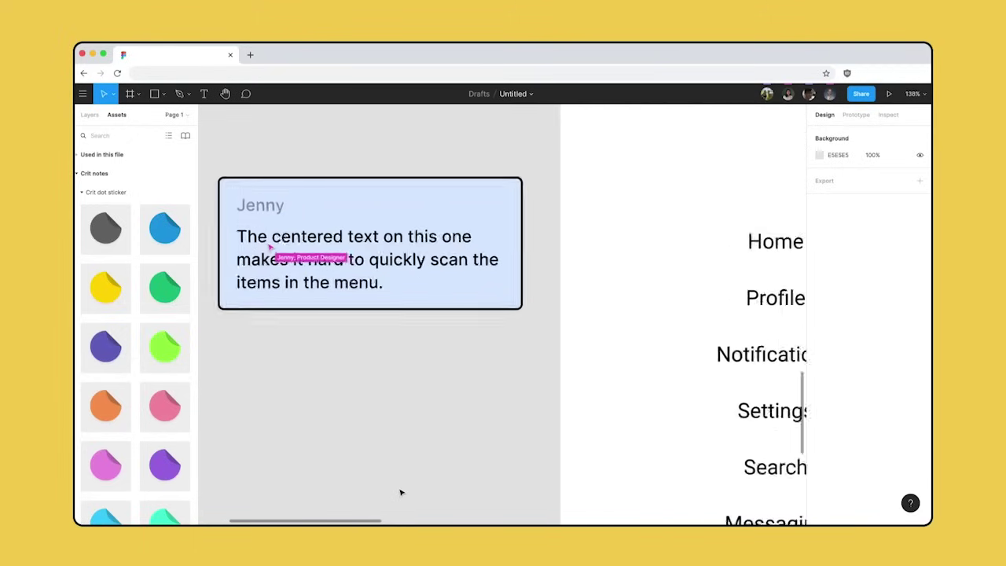
pyautogui.click(829, 94)
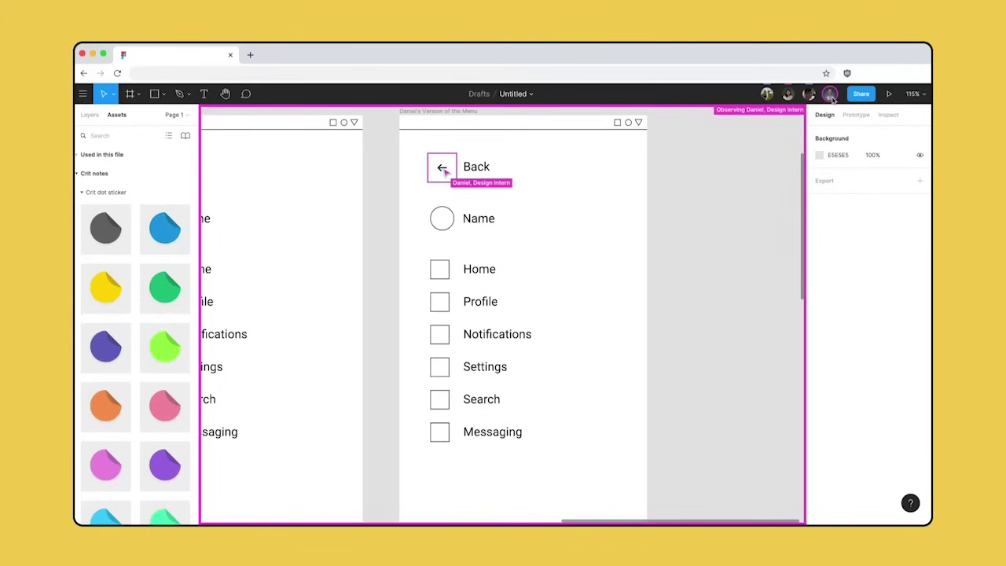
# Place a yellow crit note below the pink note, signed with the commenter's name and reading '+1!'.
pyautogui.scroll(-5, 147, 305)
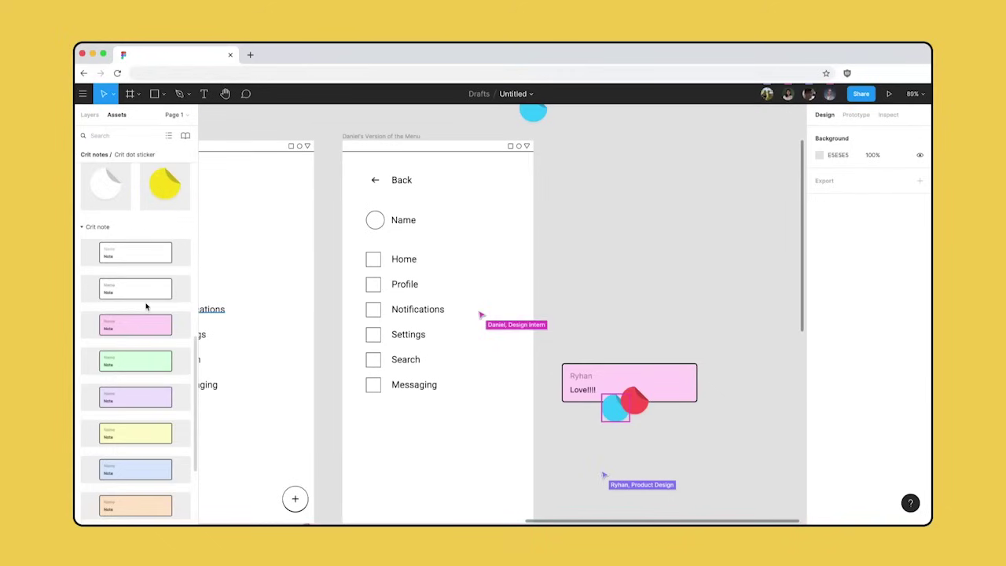
pyautogui.moveTo(134, 292); pyautogui.dragTo(650, 447)
pyautogui.doubleClick(597, 435)
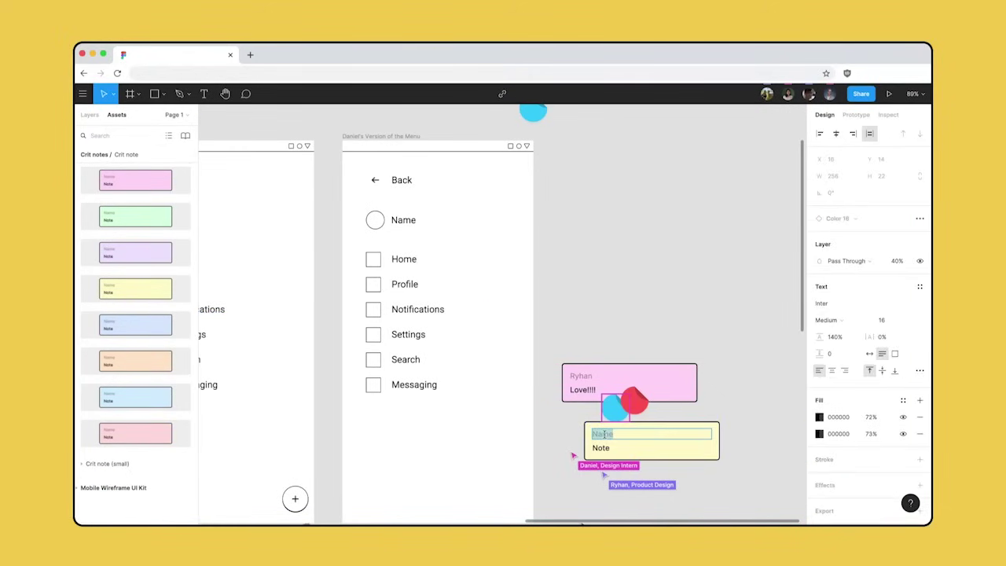
pyautogui.write('Andrew')
pyautogui.doubleClick(602, 448)
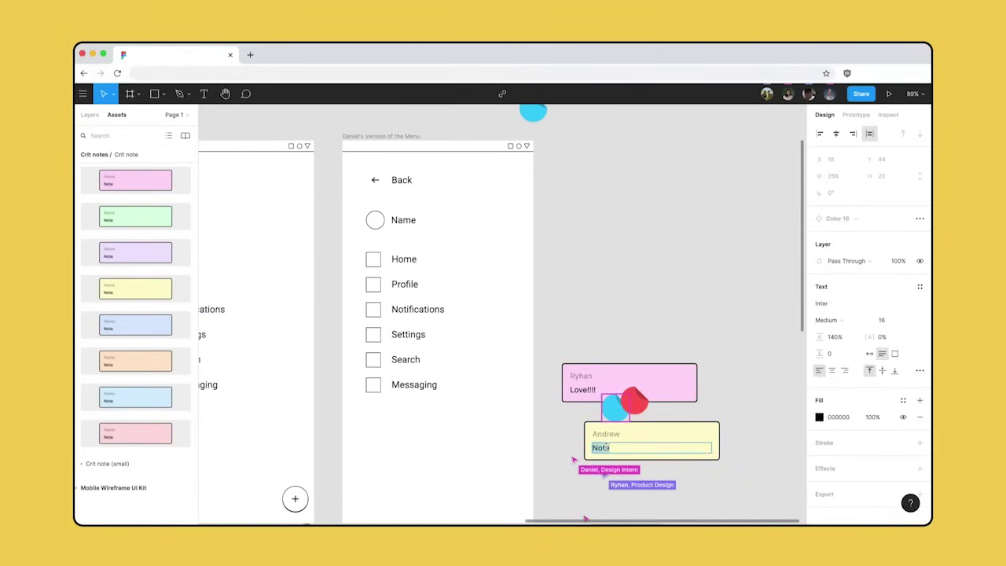
pyautogui.write('+1')
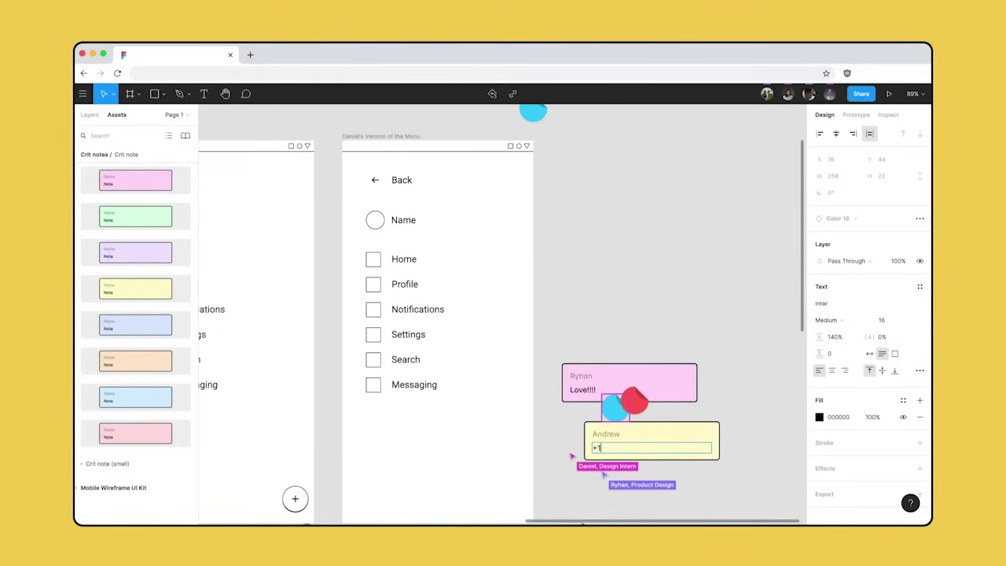
pyautogui.write('!')
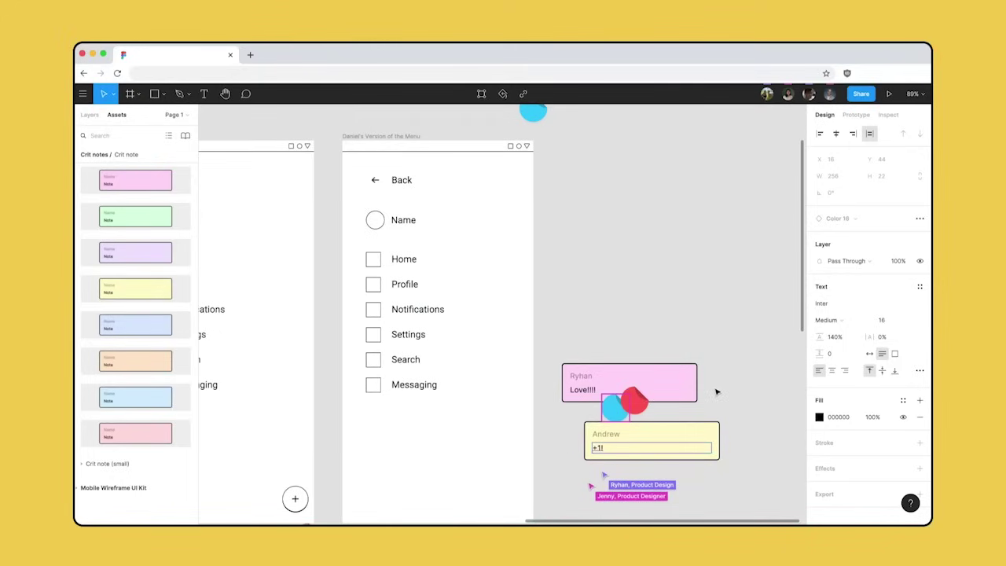
pyautogui.click(716, 392)
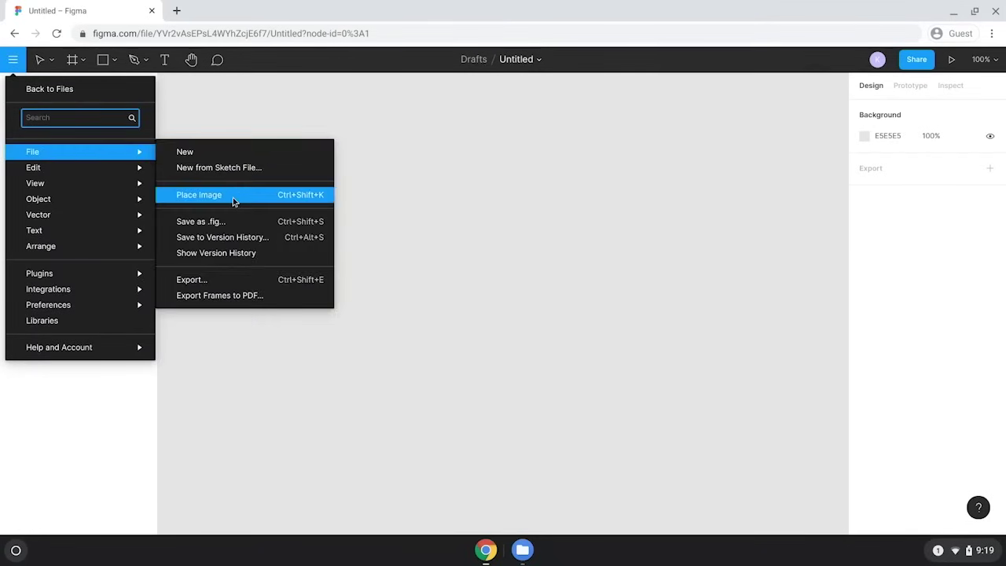
# Place wireframes 1-3.png and wireframes 4-6.png from Downloads onto the canvas.
pyautogui.click(232, 197)
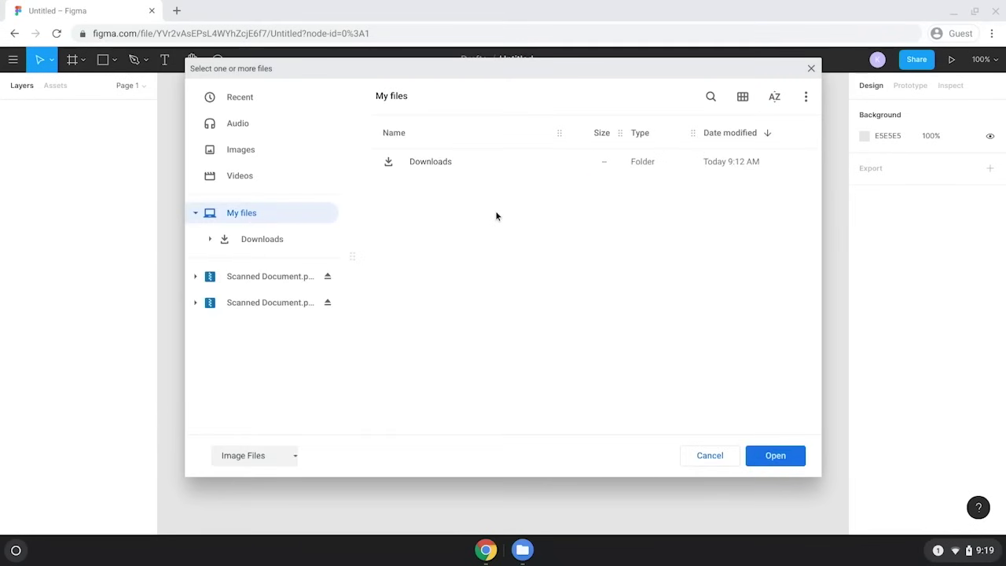
pyautogui.doubleClick(483, 166)
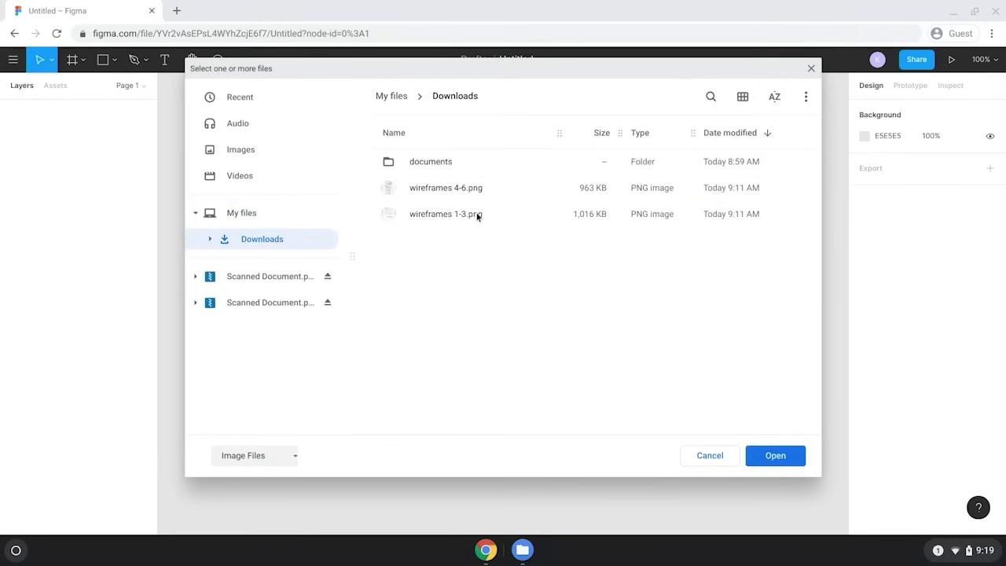
pyautogui.click(477, 215)
pyautogui.keyDown('shift'); pyautogui.click(471, 189); pyautogui.keyUp('shift')
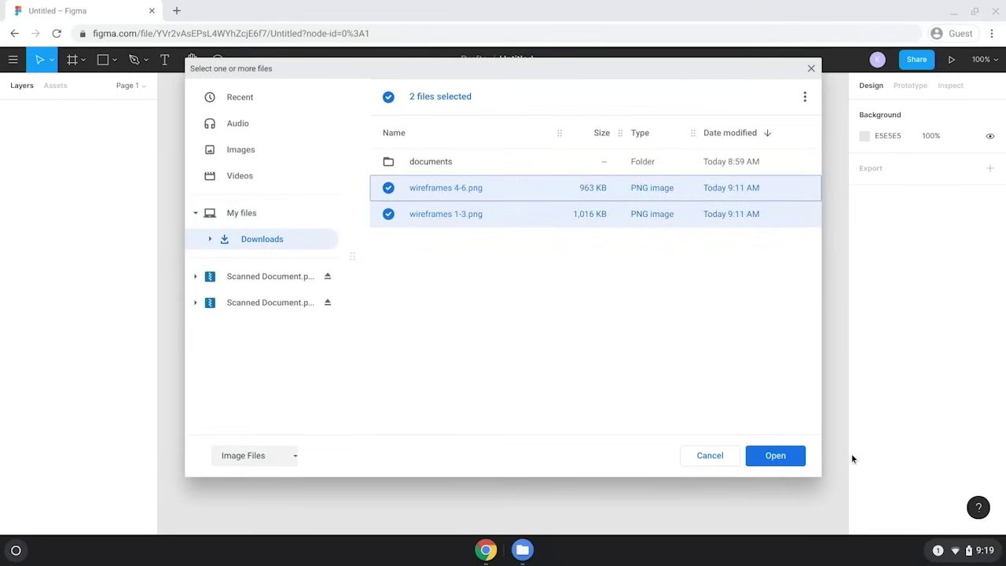
pyautogui.click(773, 456)
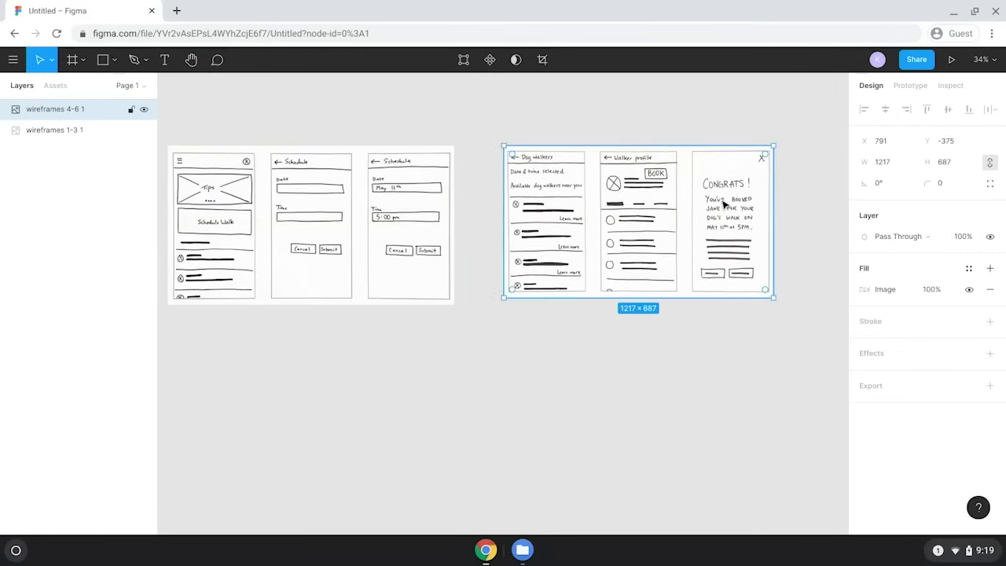
pyautogui.click(689, 132)
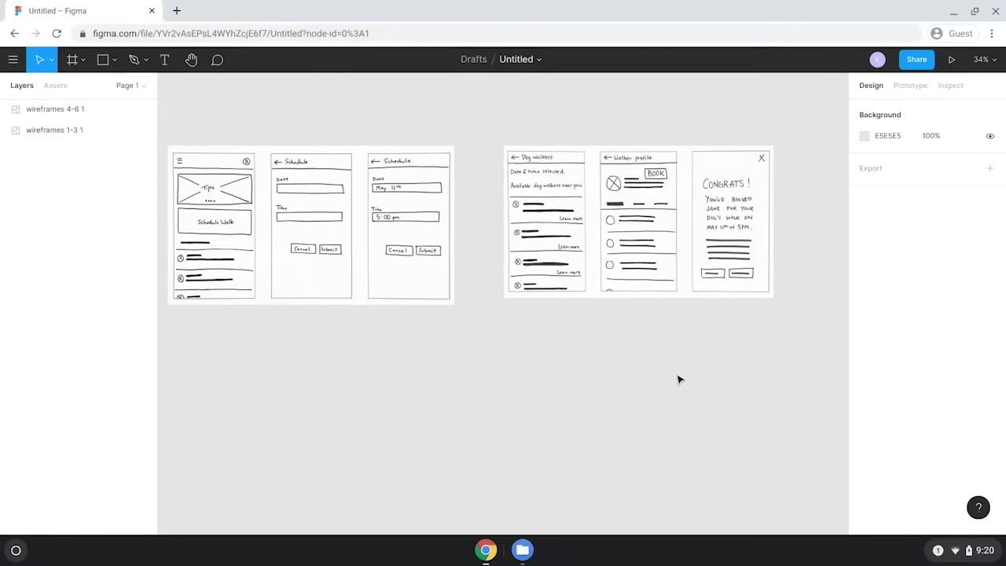
# Delete the placed images and drag both wireframe PNGs in from the file manager instead.
pyautogui.moveTo(714, 380); pyautogui.dragTo(355, 218)
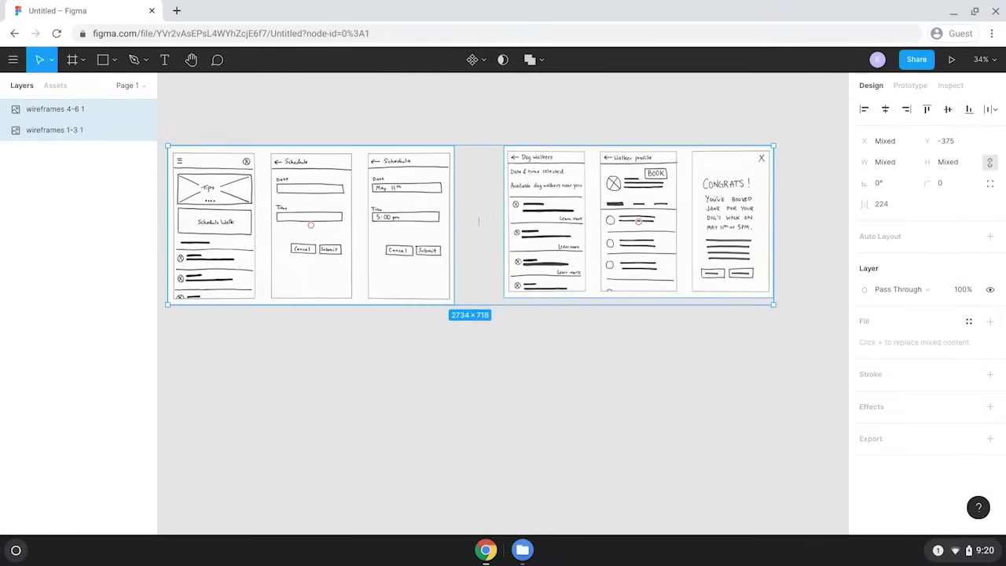
pyautogui.press('Delete')
pyautogui.hotkey('alt', 'Tab')
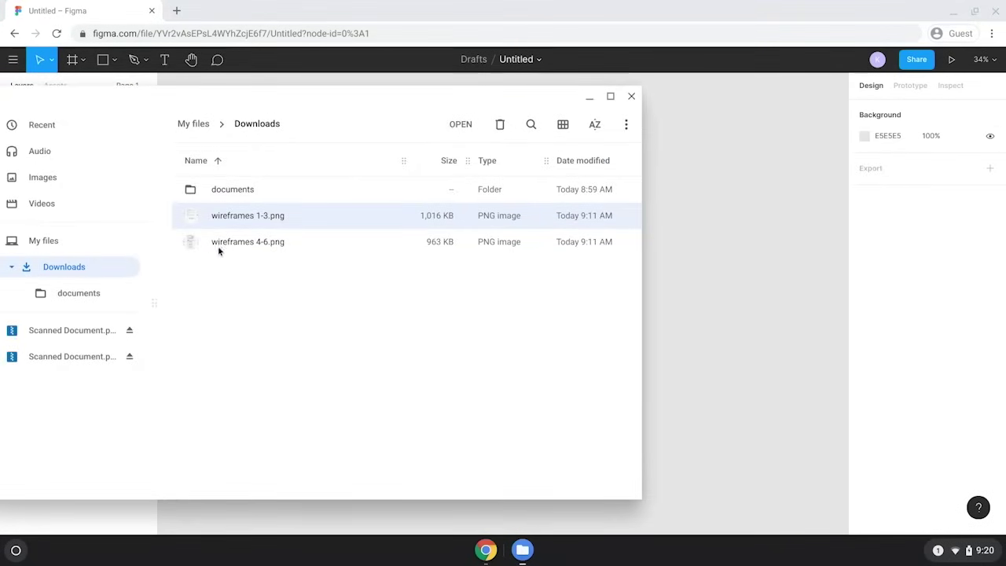
pyautogui.keyDown('shift'); pyautogui.click(234, 241); pyautogui.keyUp('shift')
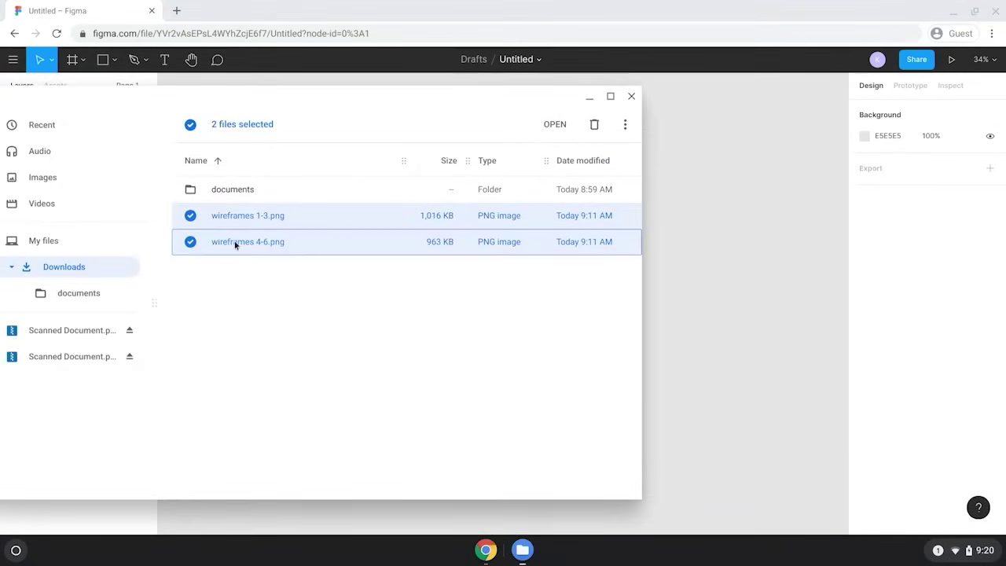
pyautogui.moveTo(236, 243); pyautogui.dragTo(584, 367)
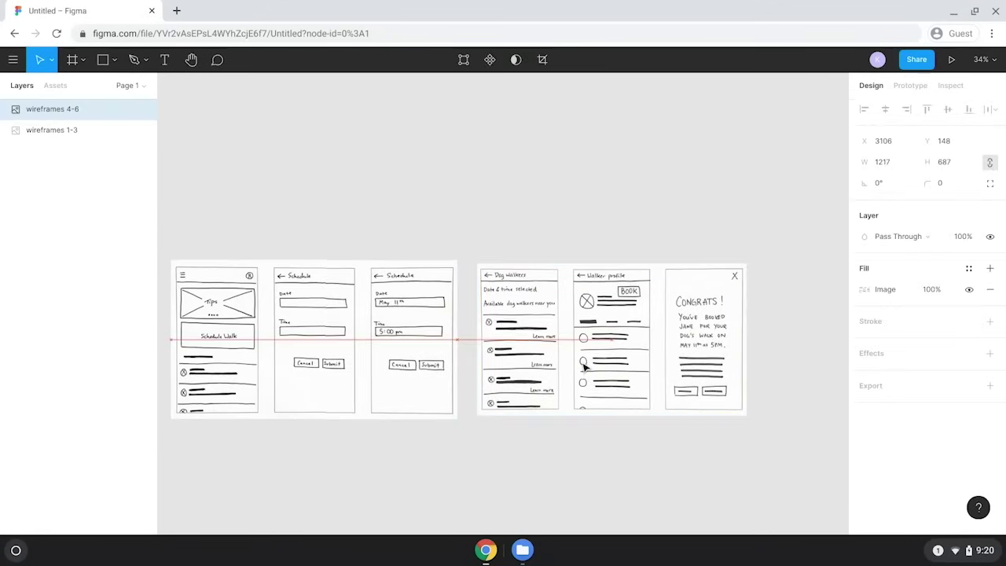
pyautogui.click(580, 166)
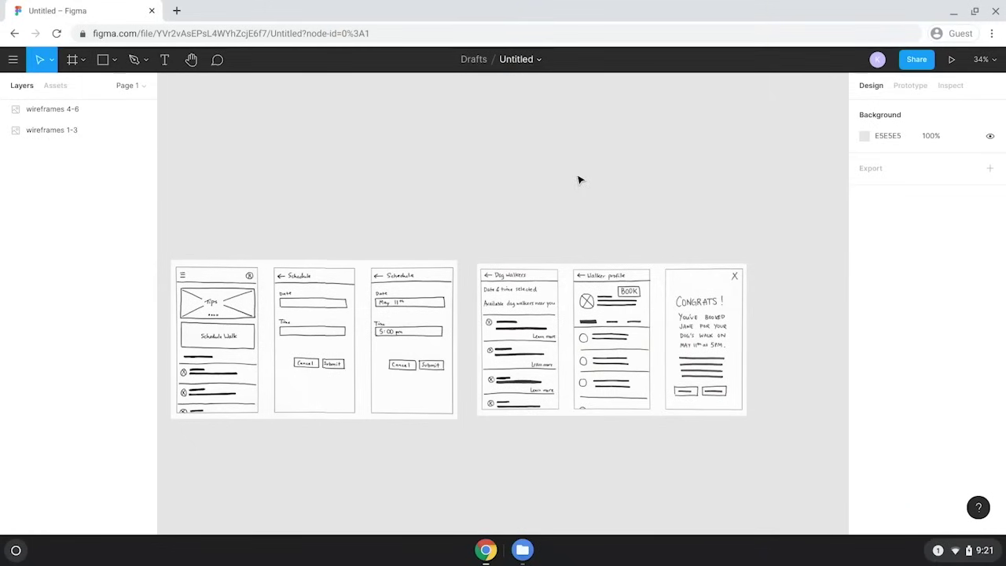
# Add a 360×640 Android preset frame.
pyautogui.click(82, 60)
pyautogui.click(83, 86)
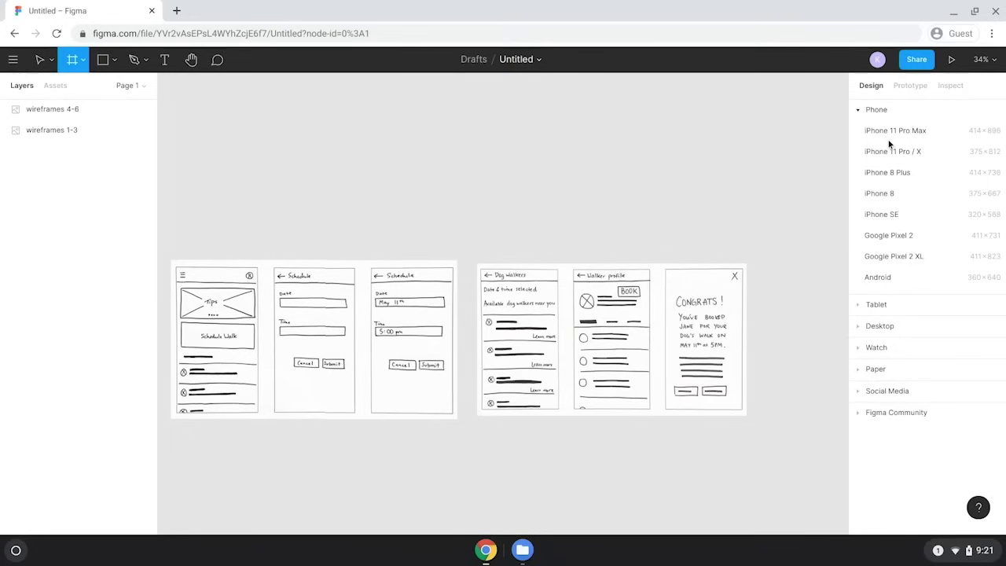
pyautogui.click(878, 277)
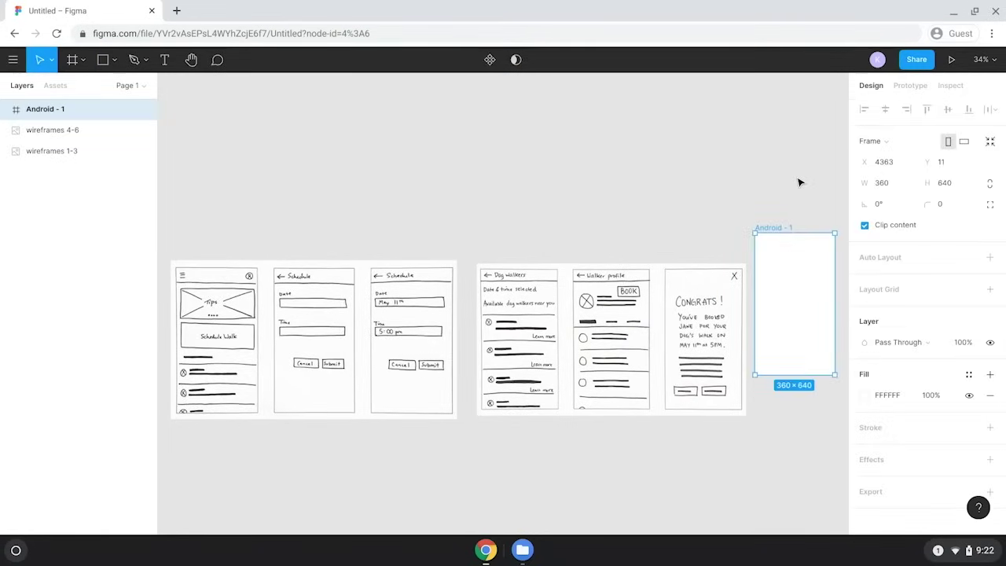
# Crop the wireframes 1-3 sketch to its first home screen and move it beside the frame.
pyautogui.hscroll(5, 799, 183)
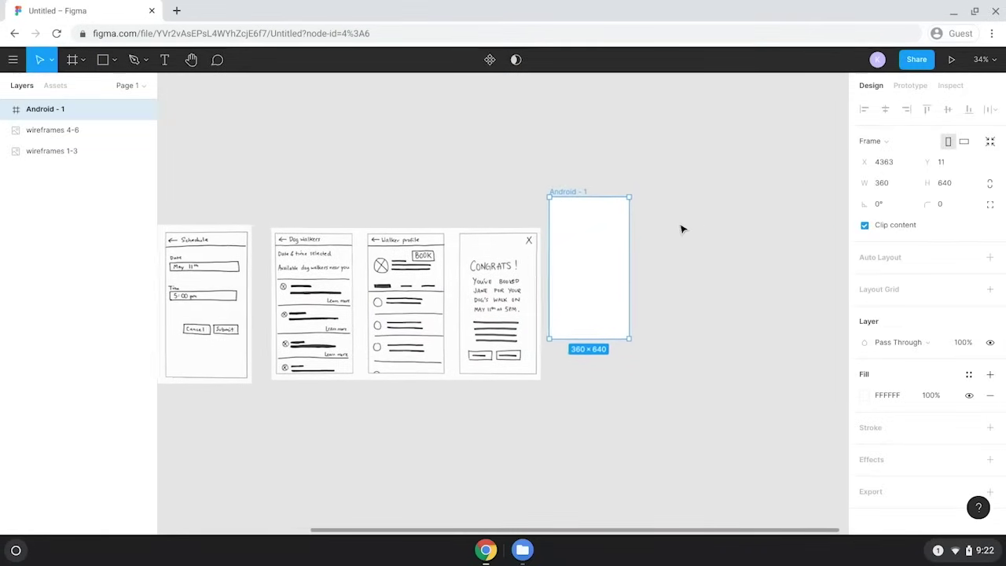
pyautogui.scroll(1, 672, 233)
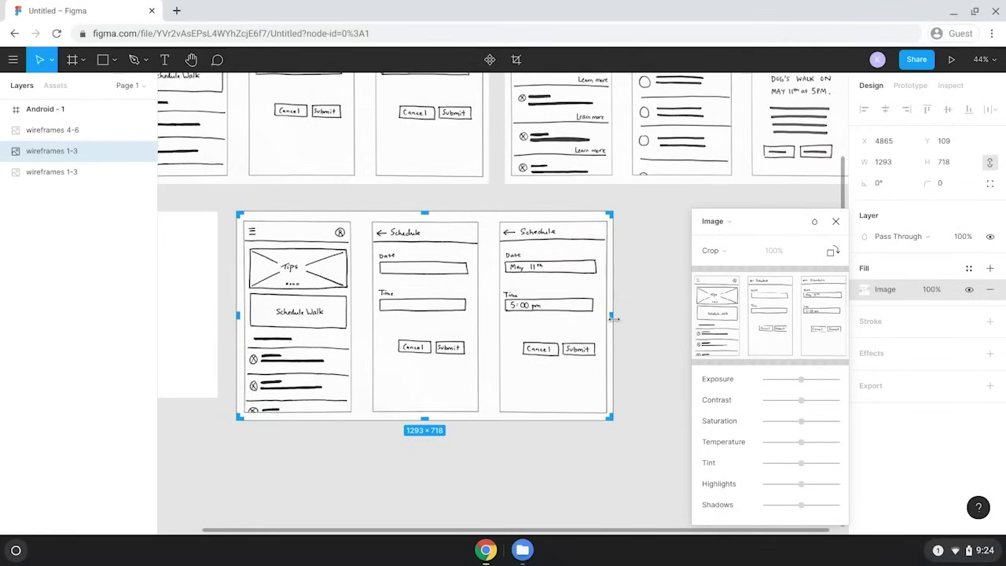
pyautogui.moveTo(614, 318); pyautogui.dragTo(359, 319)
pyautogui.press('Return')
pyautogui.click(476, 354)
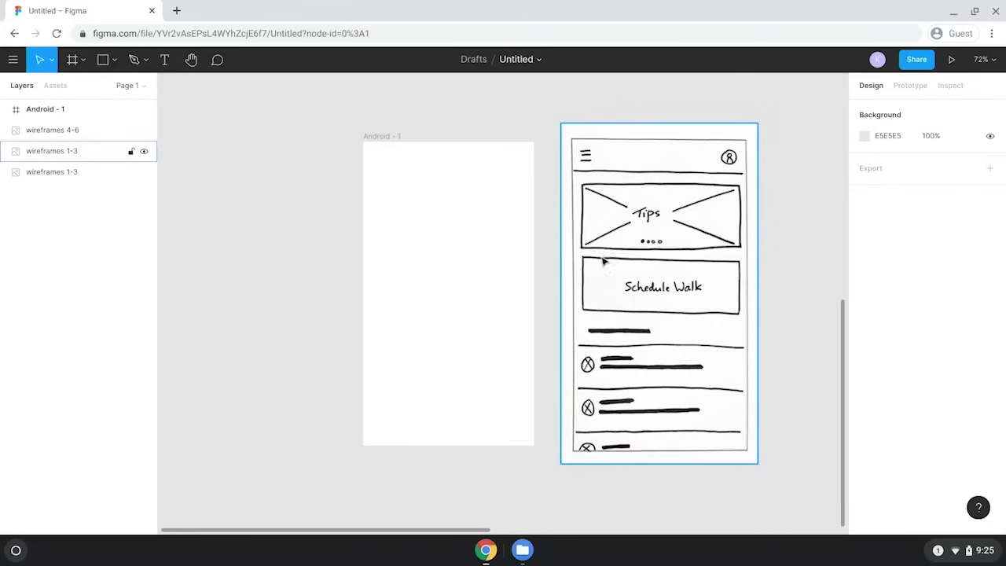
pyautogui.moveTo(602, 260); pyautogui.dragTo(267, 261)
pyautogui.hscroll(-3, 368, 256)
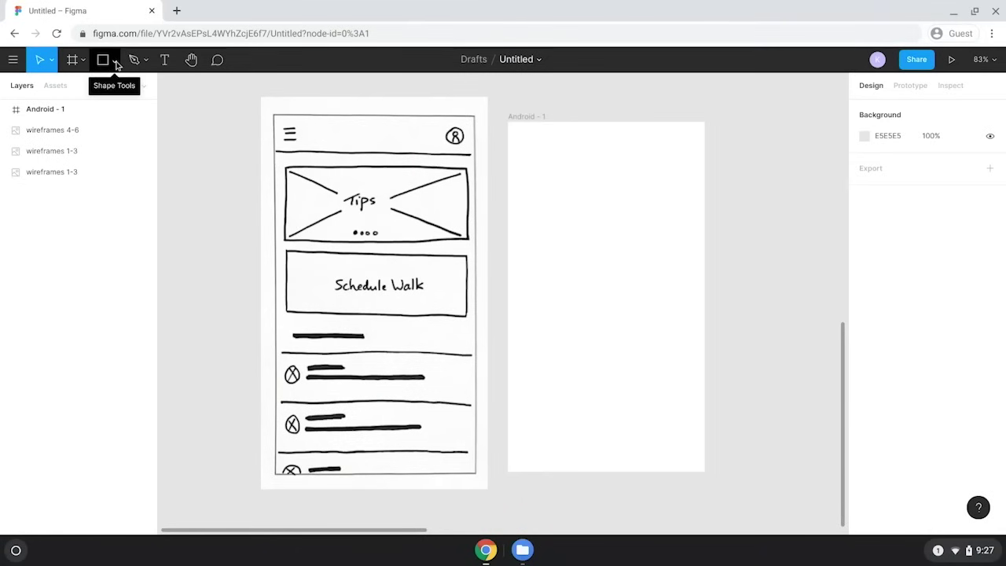
# Draw a grey 360×62 rectangle across the top of the Android - 1 frame.
pyautogui.click(116, 63)
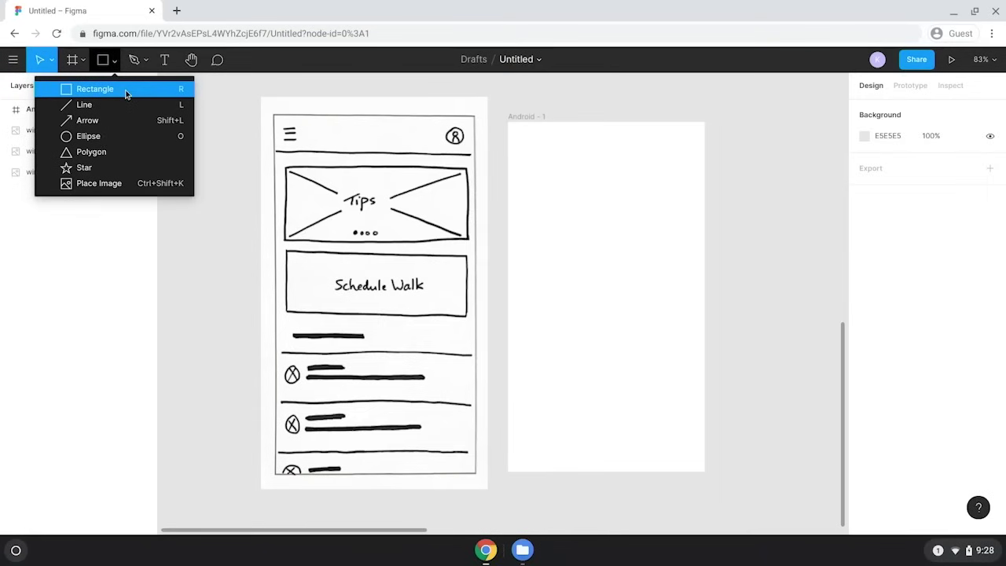
pyautogui.click(126, 94)
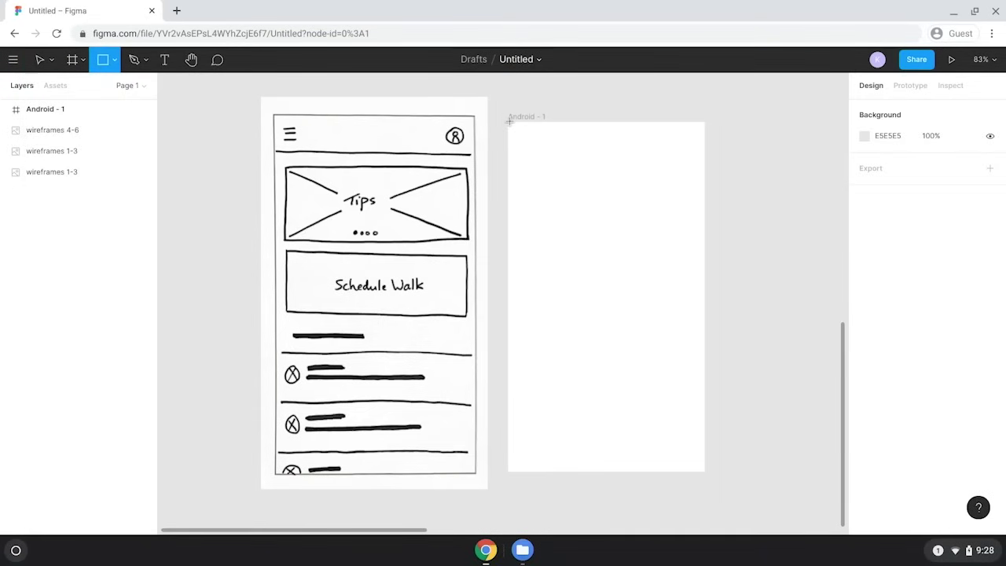
pyautogui.moveTo(508, 122); pyautogui.dragTo(706, 154)
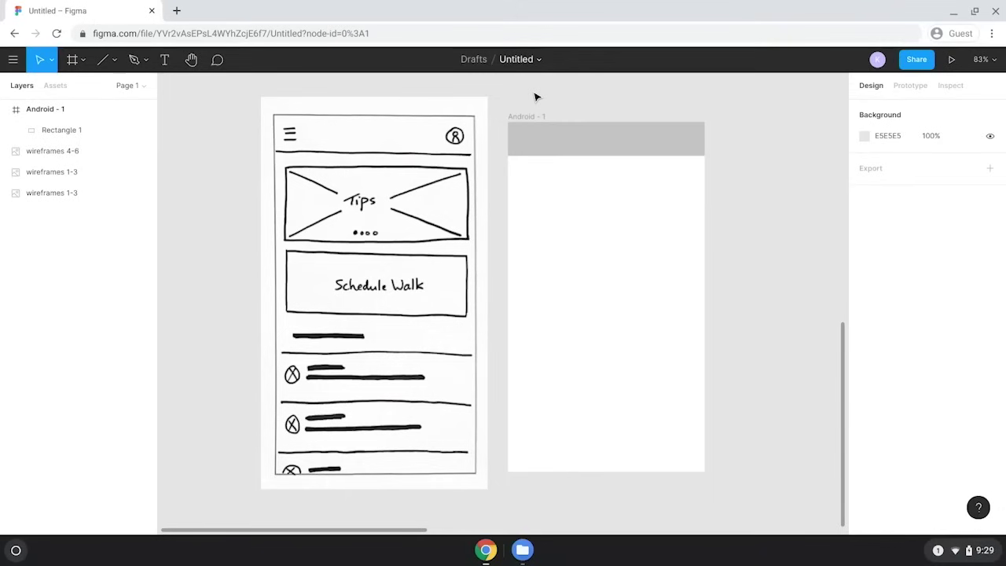
pyautogui.click(114, 61)
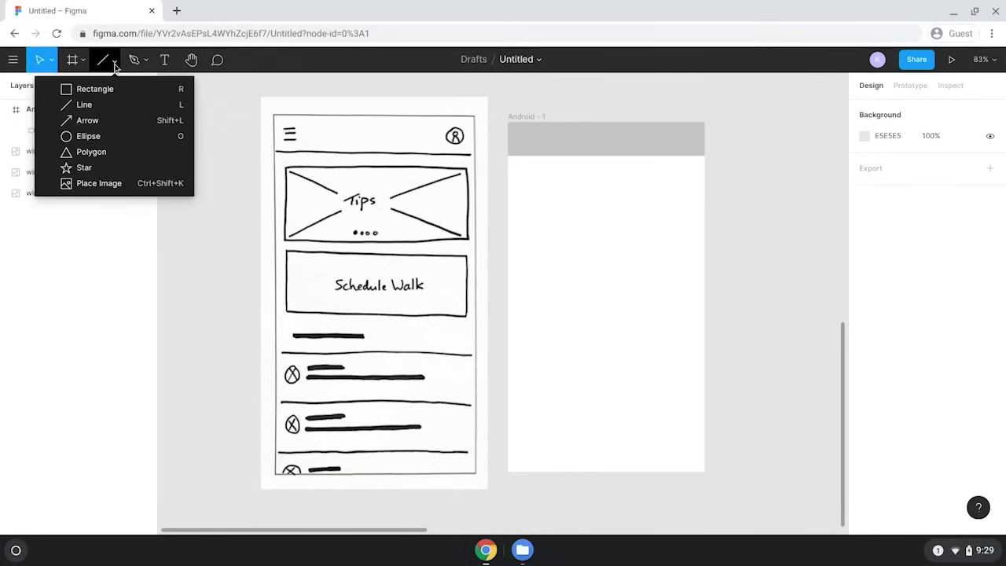
pyautogui.click(112, 104)
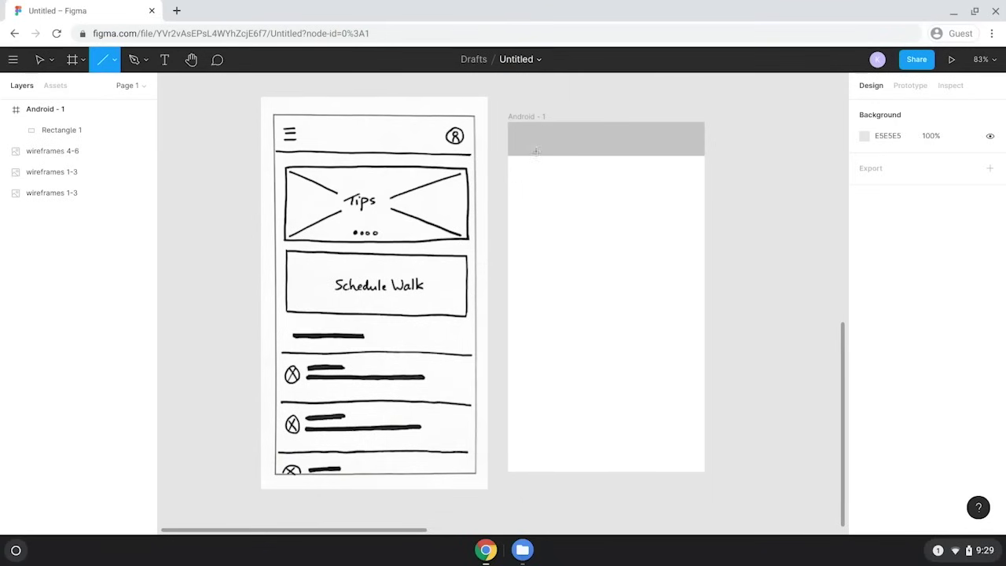
pyautogui.moveTo(520, 132); pyautogui.dragTo(546, 138)
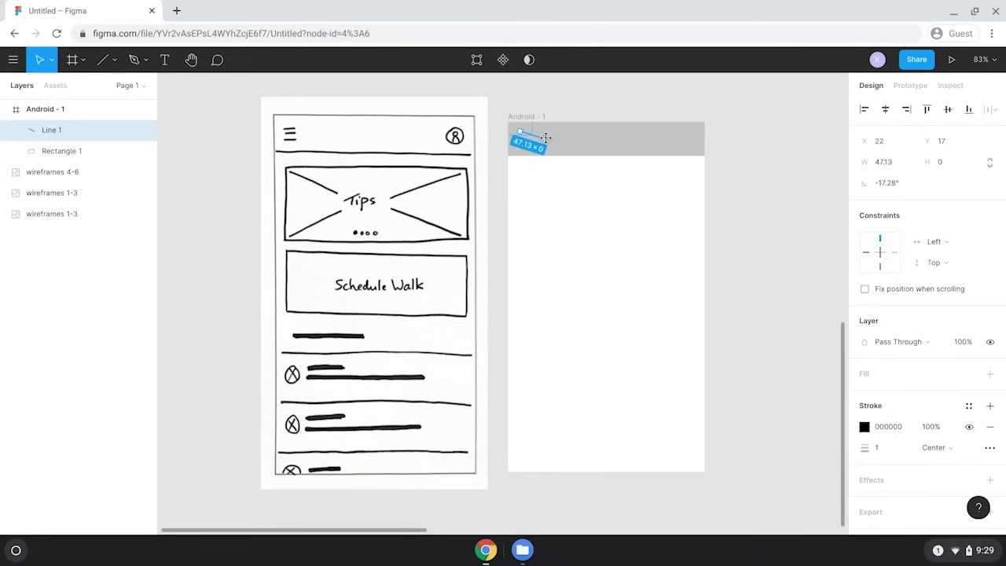
pyautogui.click(568, 107)
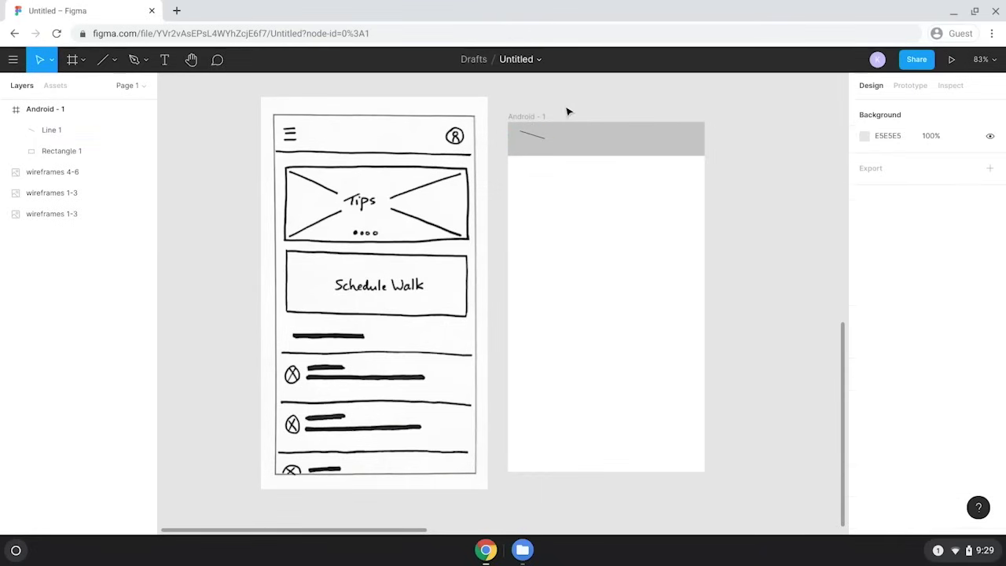
pyautogui.click(535, 140)
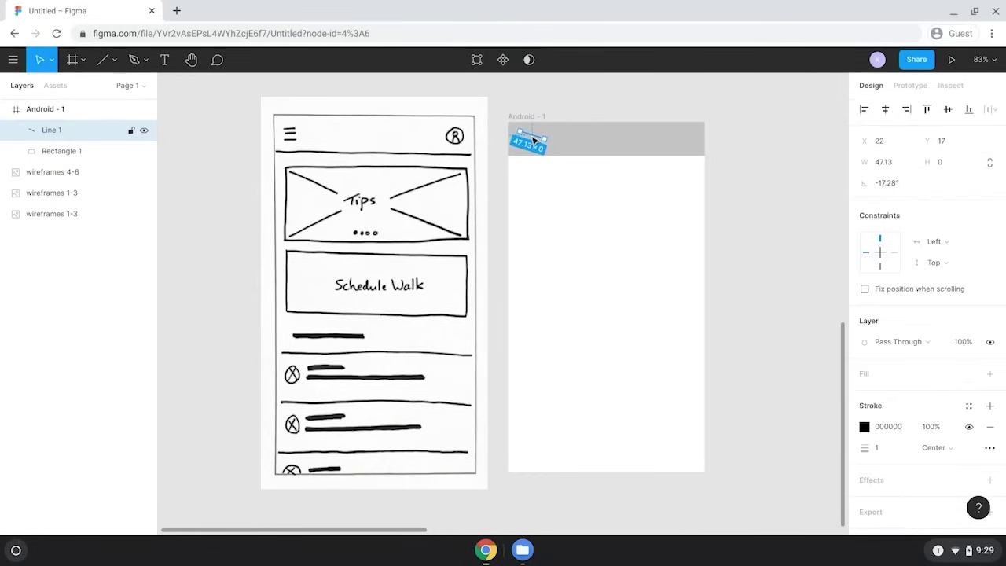
pyautogui.press('Delete')
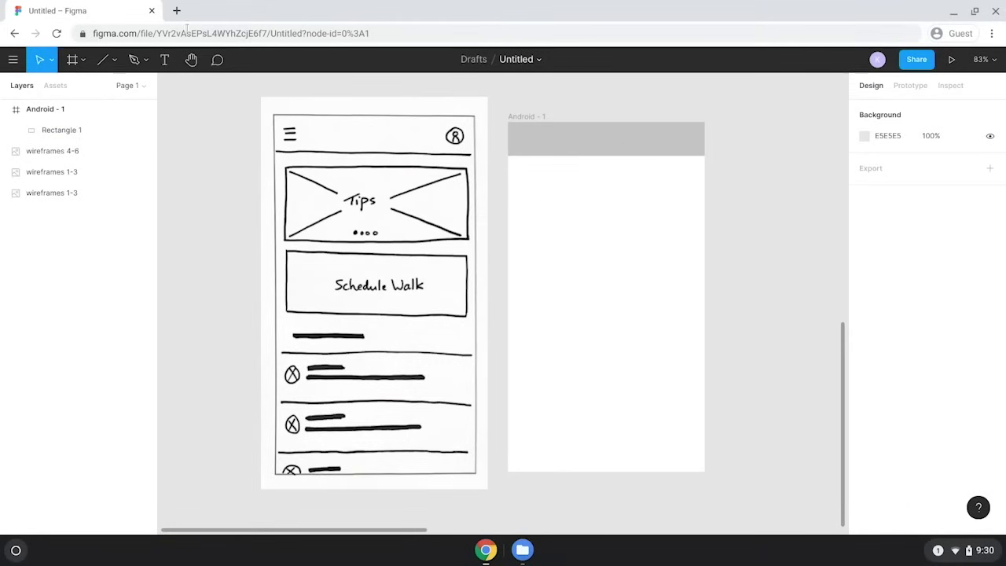
pyautogui.click(115, 62)
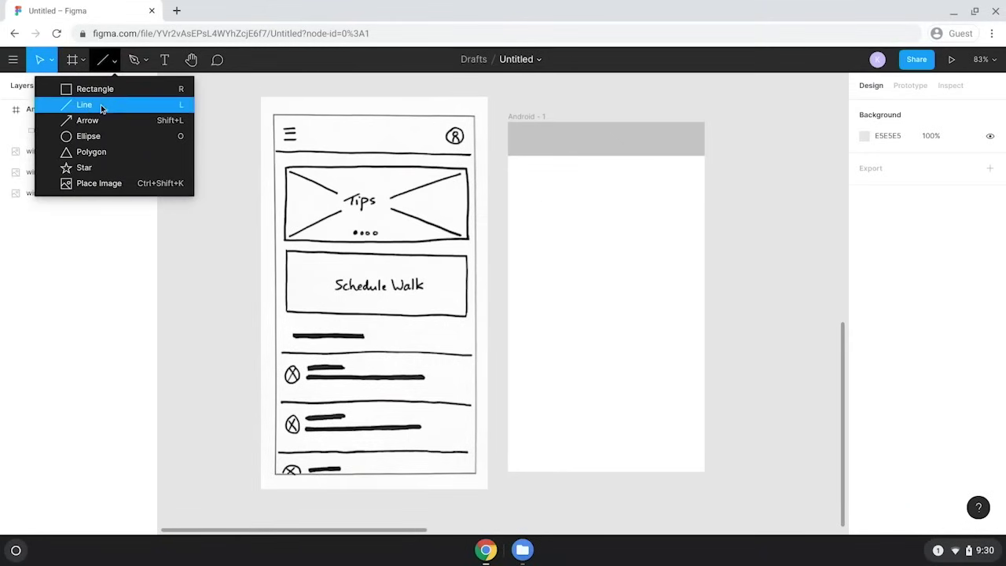
# Draw a 40-wide horizontal line and paste two copies stacked below it as a hamburger icon.
pyautogui.click(100, 104)
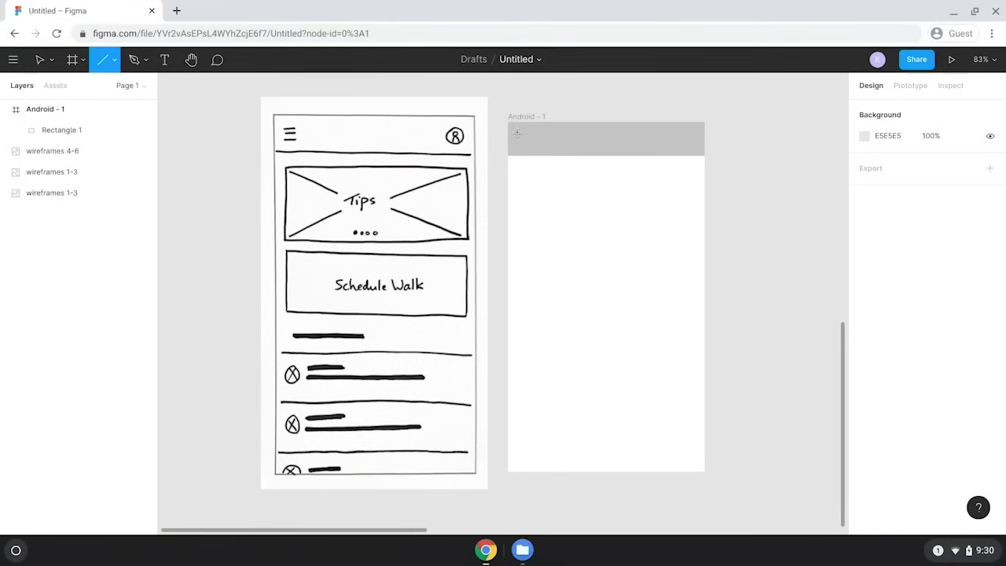
pyautogui.moveTo(517, 133); pyautogui.dragTo(538, 131)
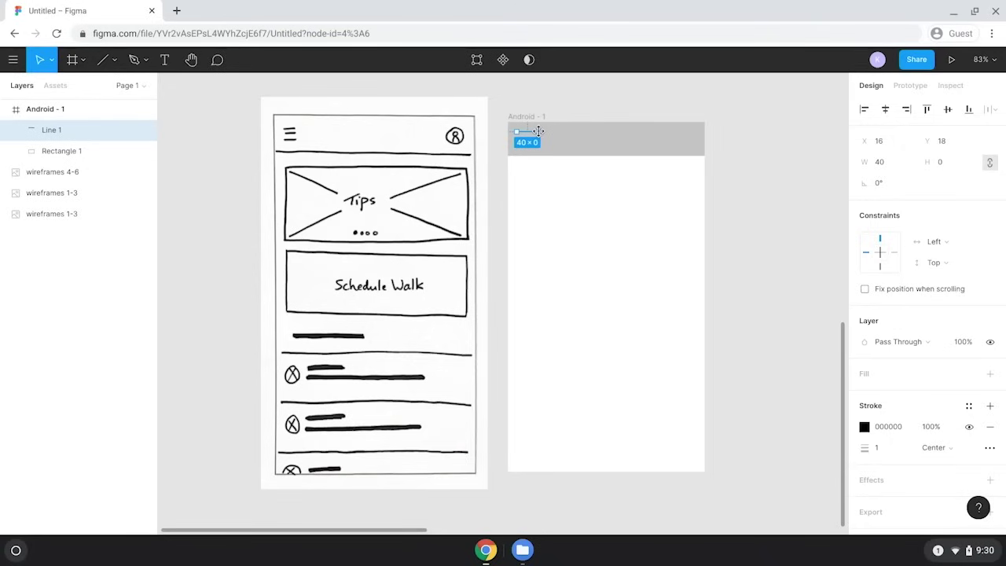
pyautogui.click(531, 117)
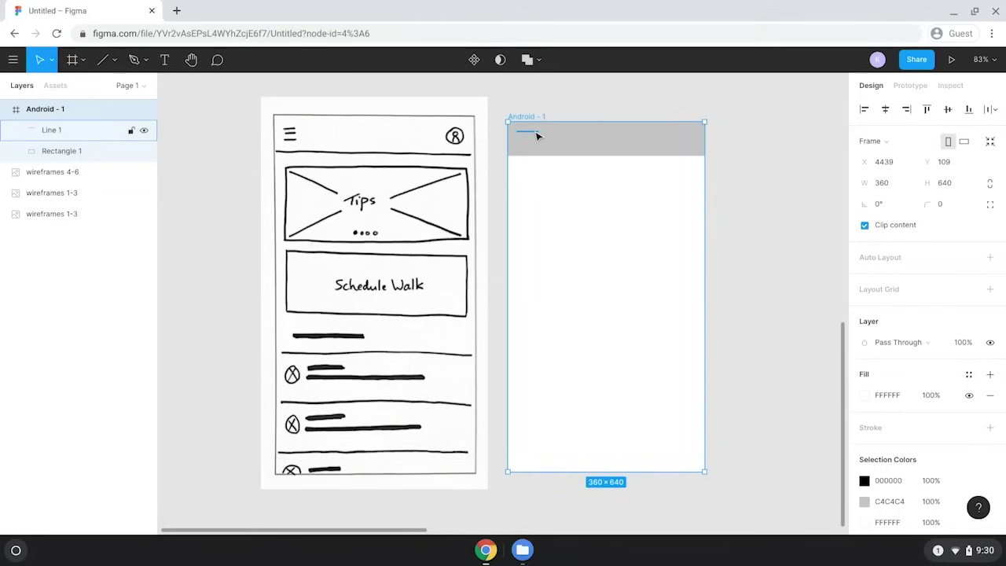
pyautogui.click(535, 131)
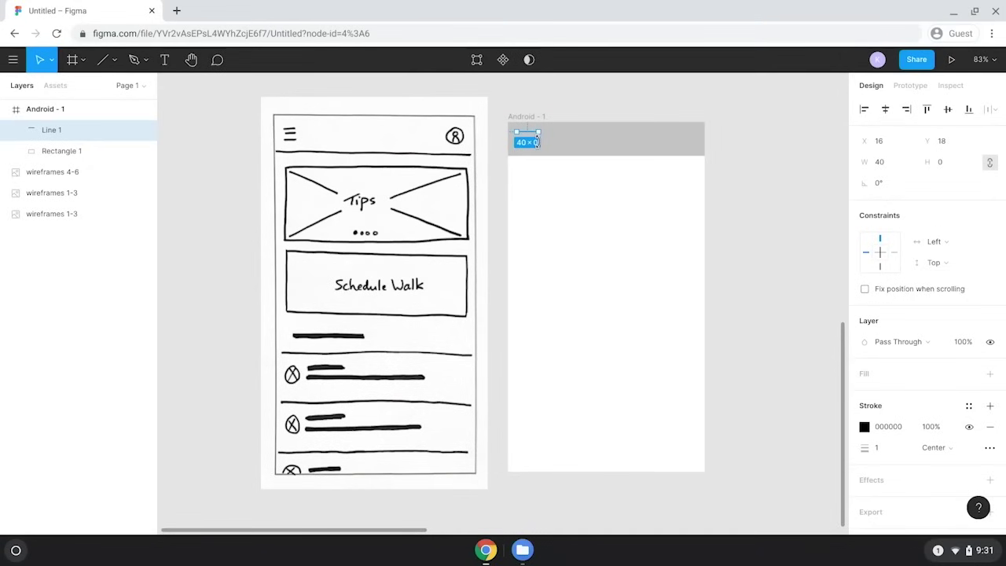
pyautogui.hotkey('ctrl', 'v')
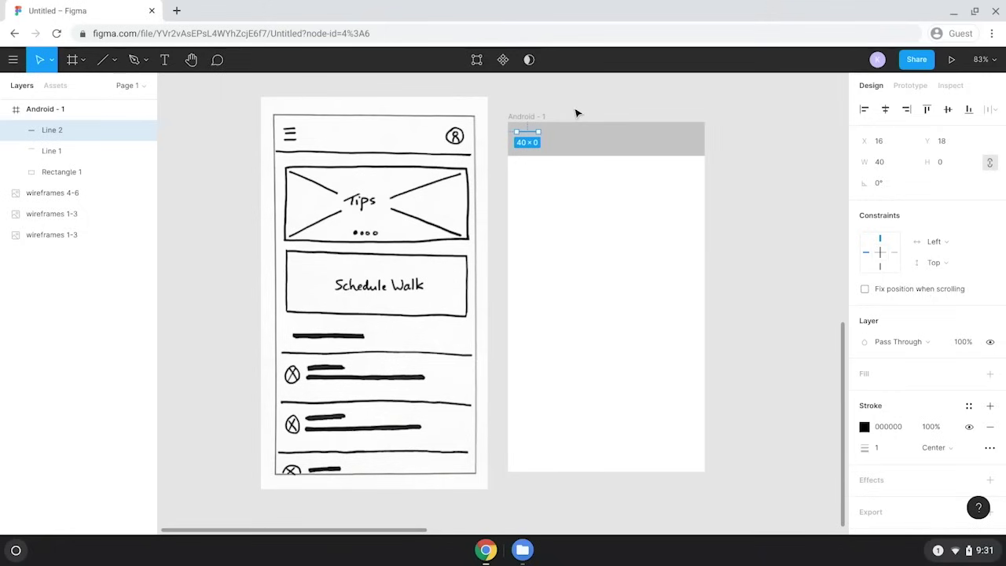
pyautogui.press('Down')
pyautogui.press('Down')
pyautogui.press('Down')
pyautogui.press('Down')
pyautogui.press('Down')
pyautogui.press('Down')
pyautogui.press('Down')
pyautogui.press('Down')
pyautogui.press('Down')
pyautogui.hotkey('ctrl', 'v')
pyautogui.hotkey('shift', 'Down')
pyautogui.press('Down')
pyautogui.press('Down')
pyautogui.press('Down')
pyautogui.press('Down')
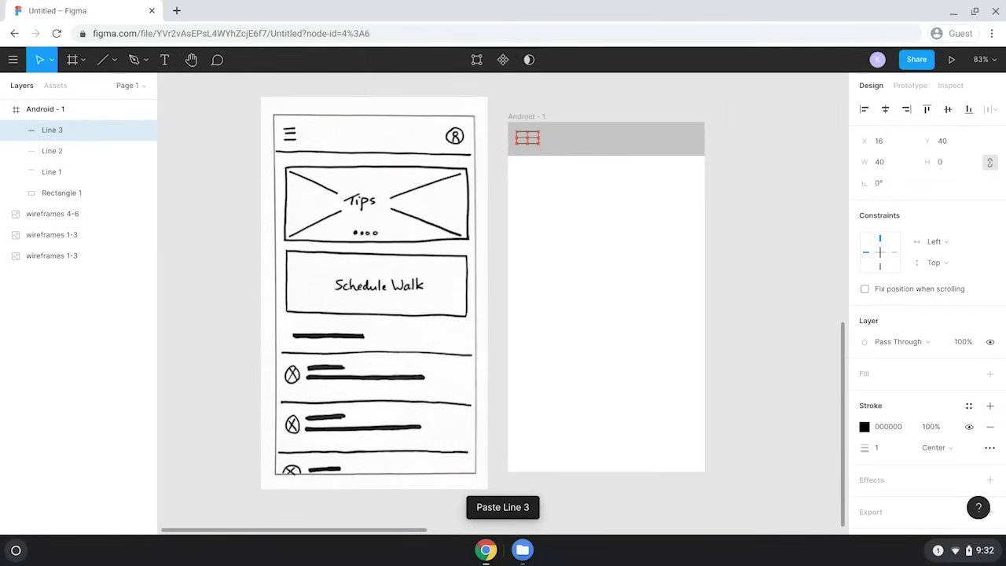
pyautogui.press('Up')
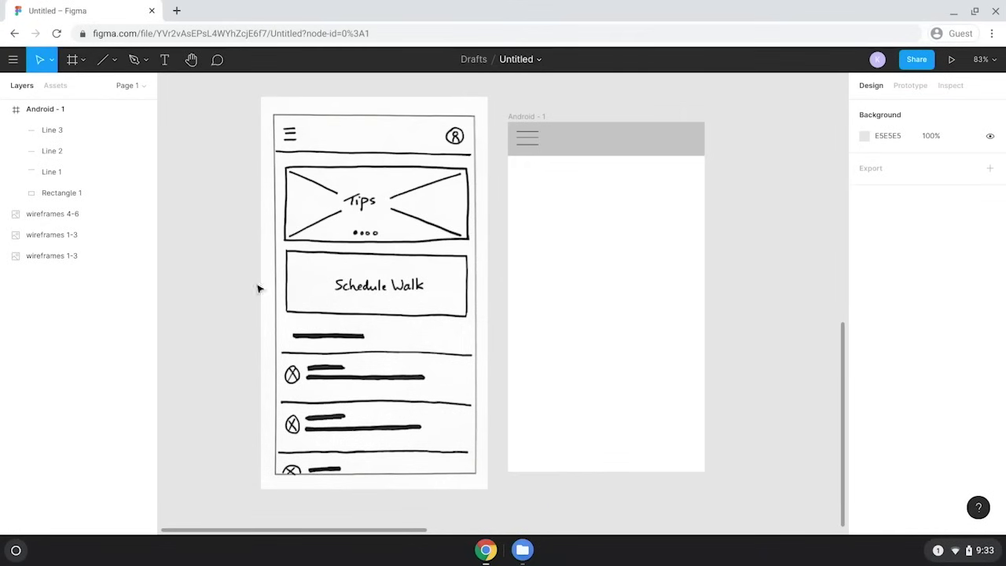
# Draw a 132×23 rectangle beside the menu lines and fill it dark 272626.
pyautogui.click(366, 254)
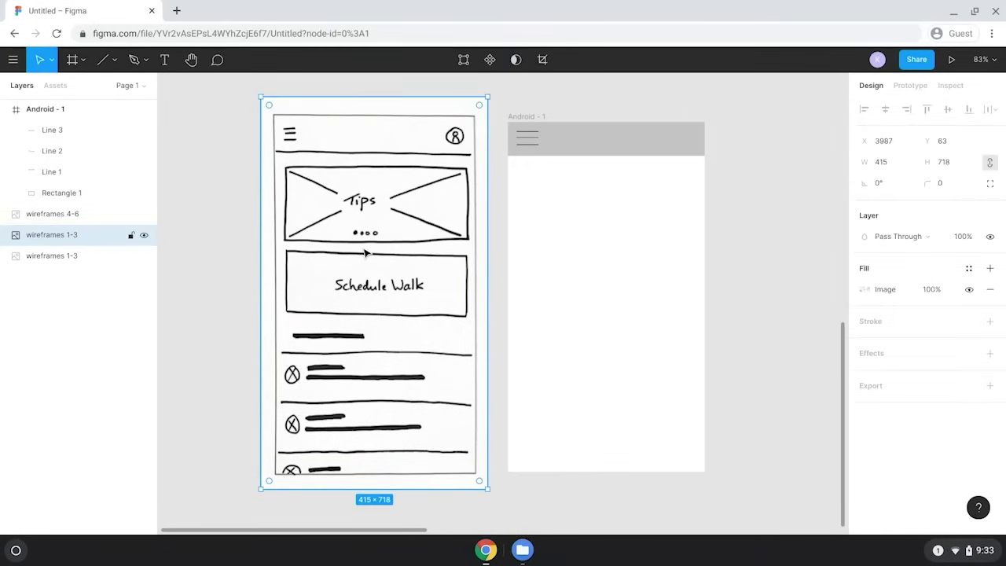
pyautogui.click(590, 252)
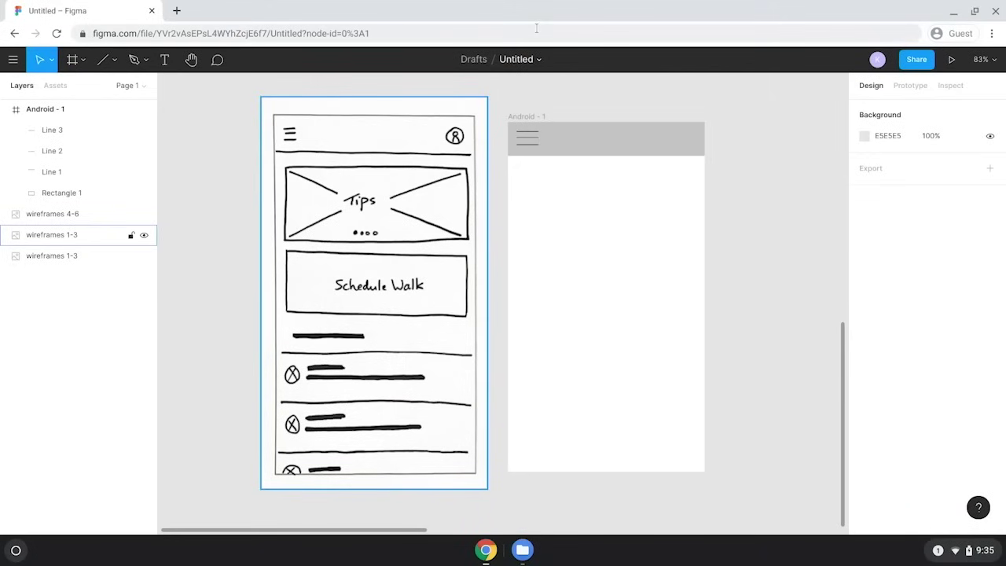
pyautogui.click(114, 59)
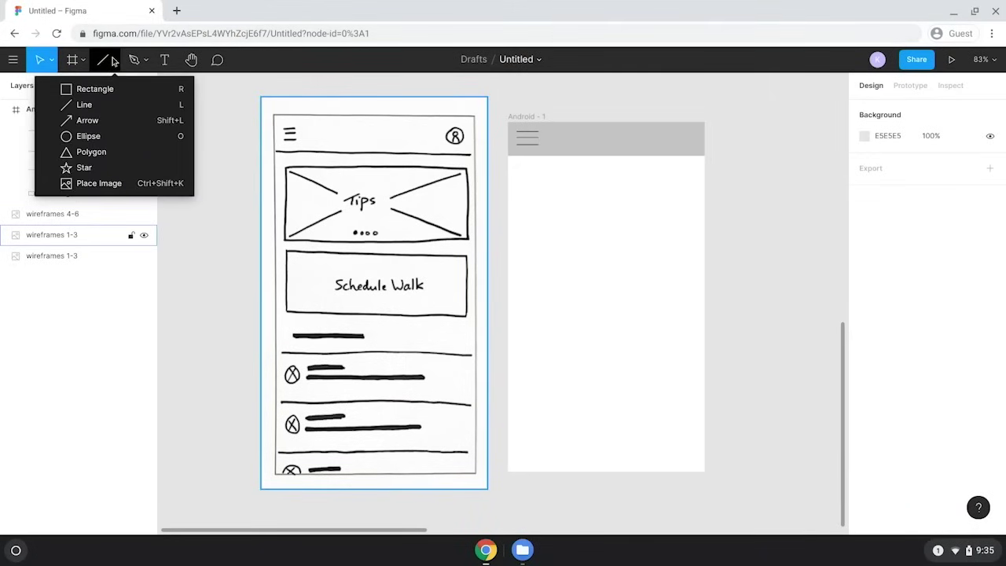
pyautogui.click(118, 90)
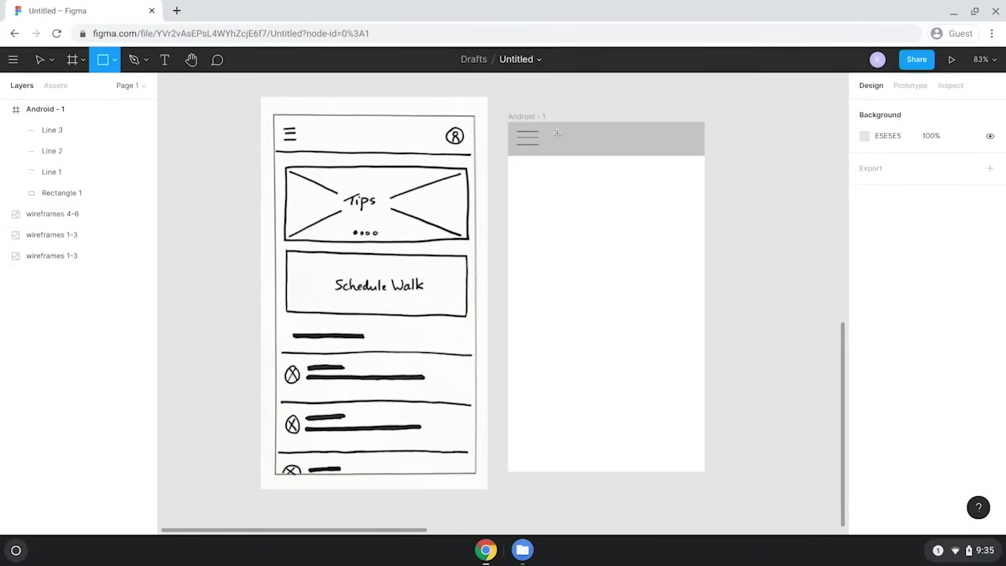
pyautogui.moveTo(549, 133); pyautogui.dragTo(620, 144)
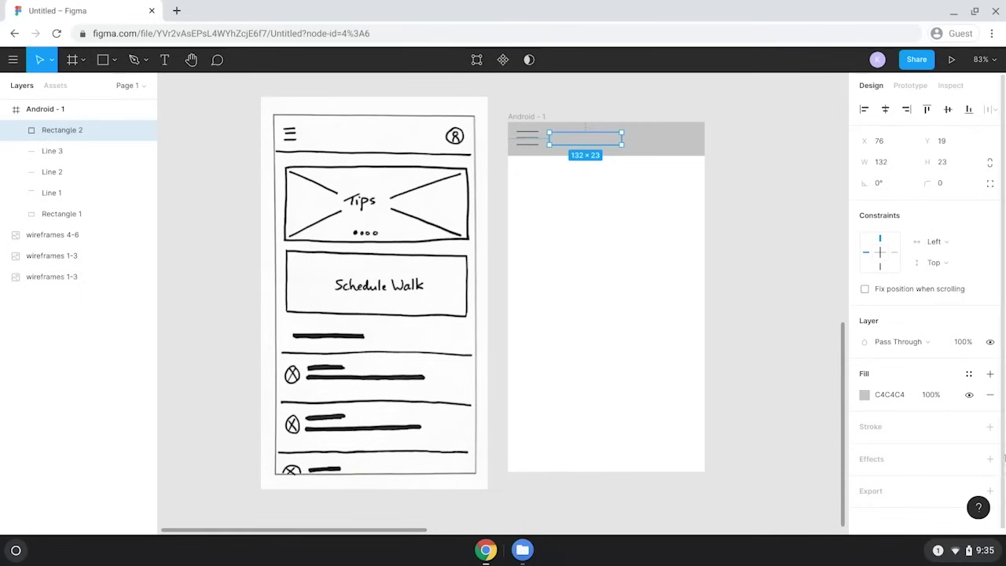
pyautogui.click(866, 396)
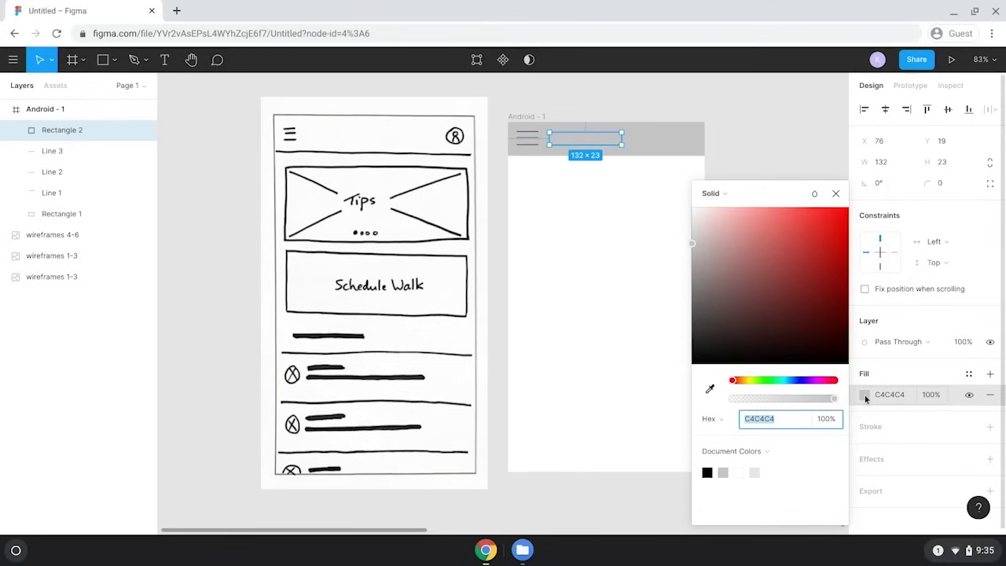
pyautogui.click(701, 335)
pyautogui.click(696, 340)
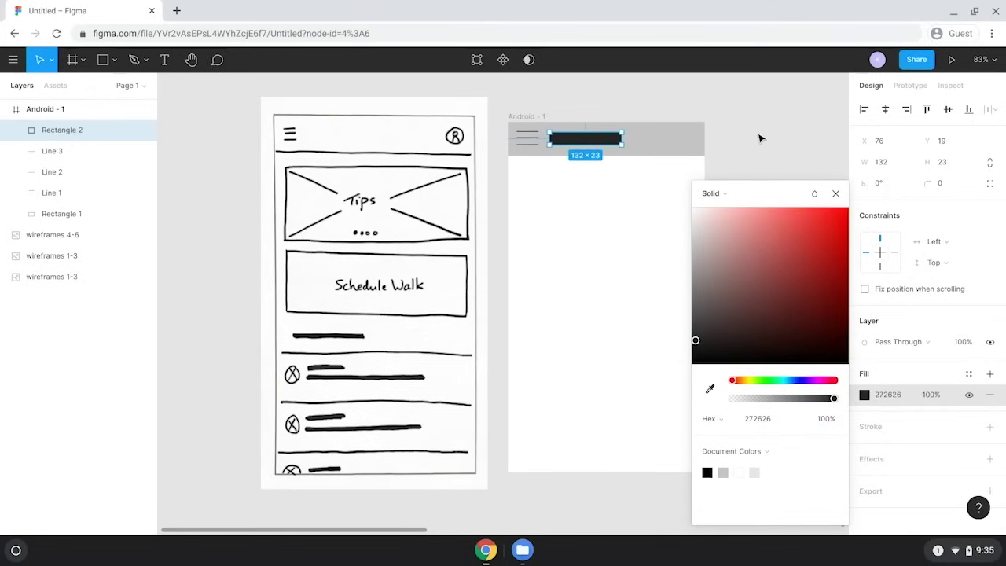
pyautogui.click(341, 151)
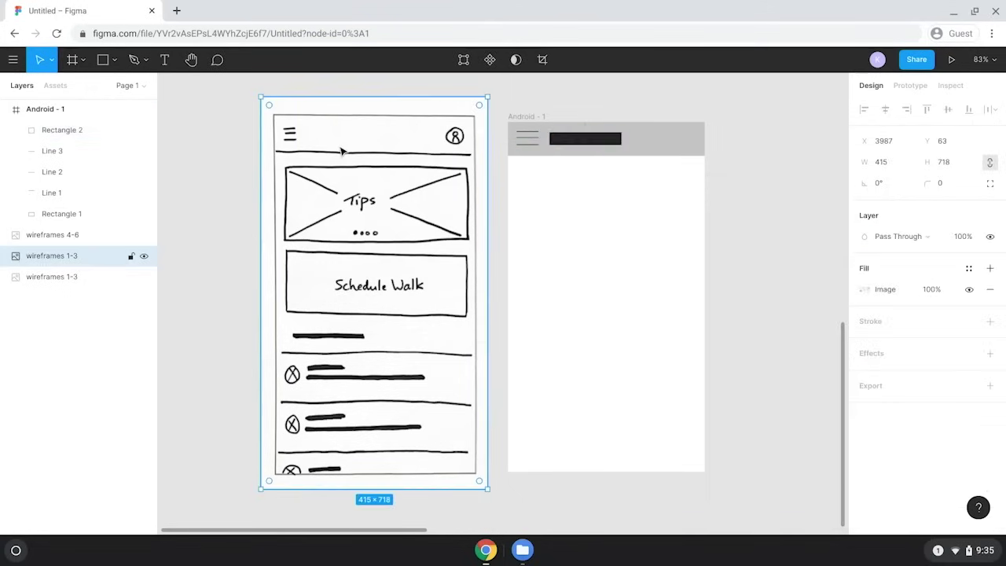
pyautogui.click(618, 117)
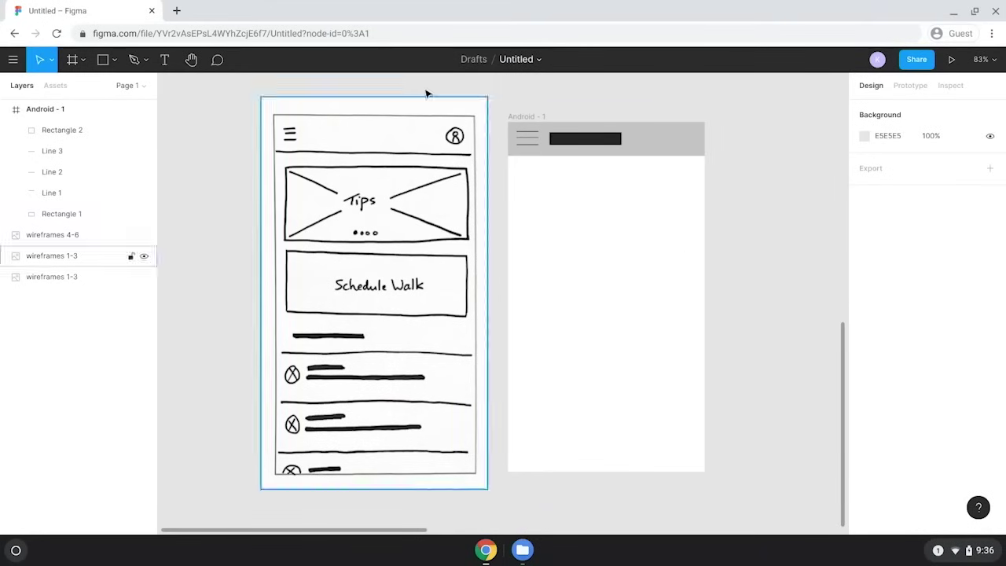
# Draw a circle at the right of the top bar and fill it black.
pyautogui.click(113, 63)
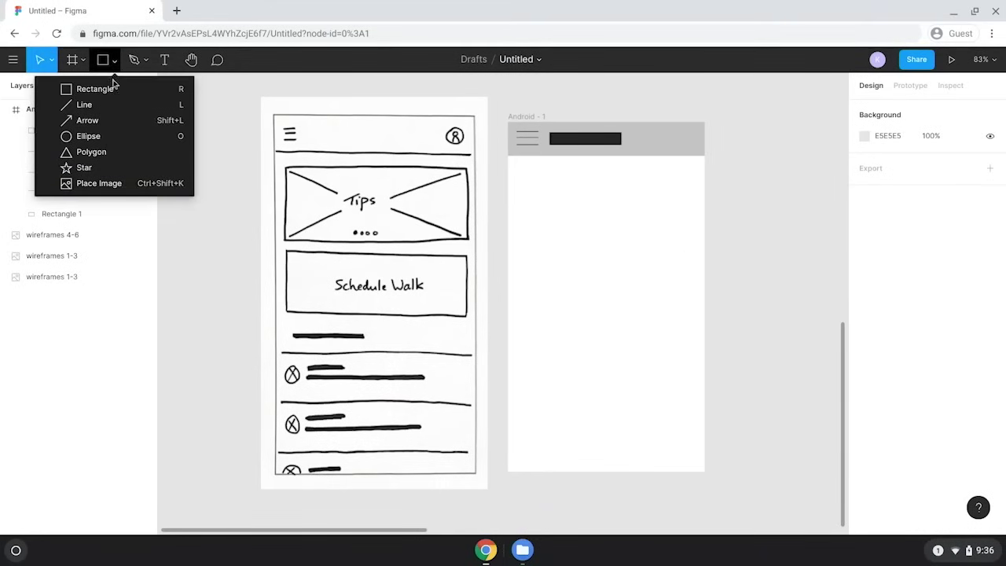
pyautogui.click(113, 137)
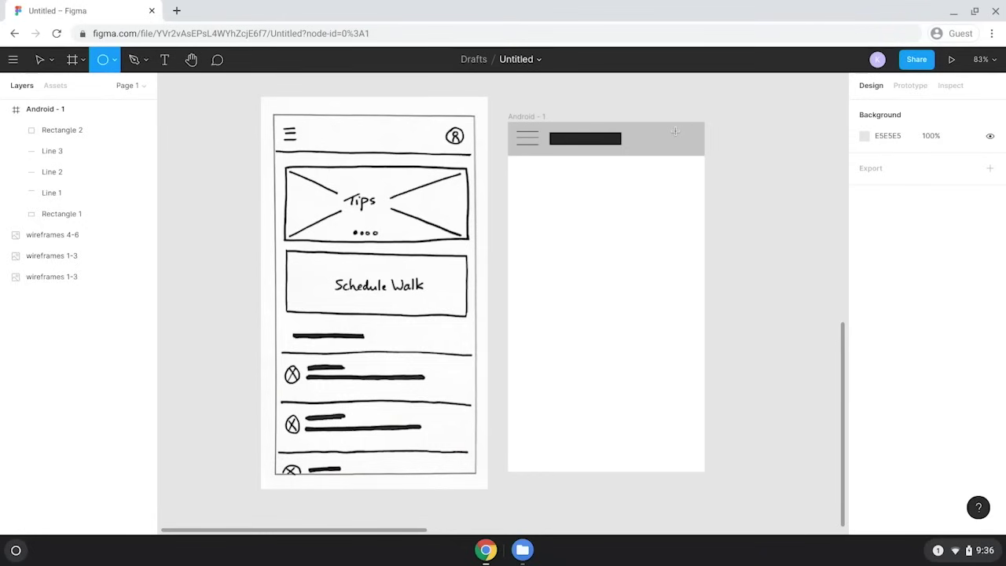
pyautogui.moveTo(675, 131); pyautogui.dragTo(696, 151)
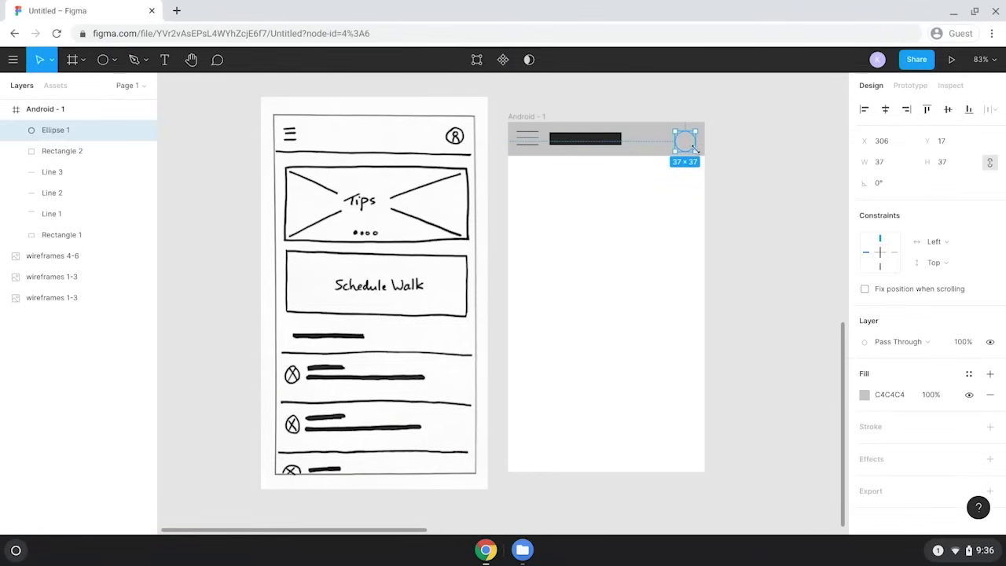
pyautogui.click(865, 395)
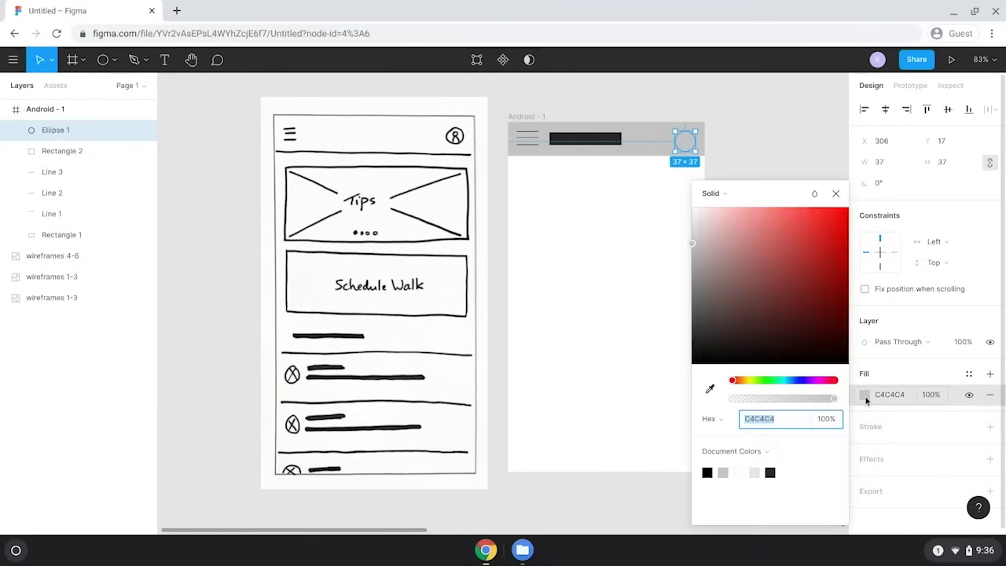
pyautogui.click(708, 472)
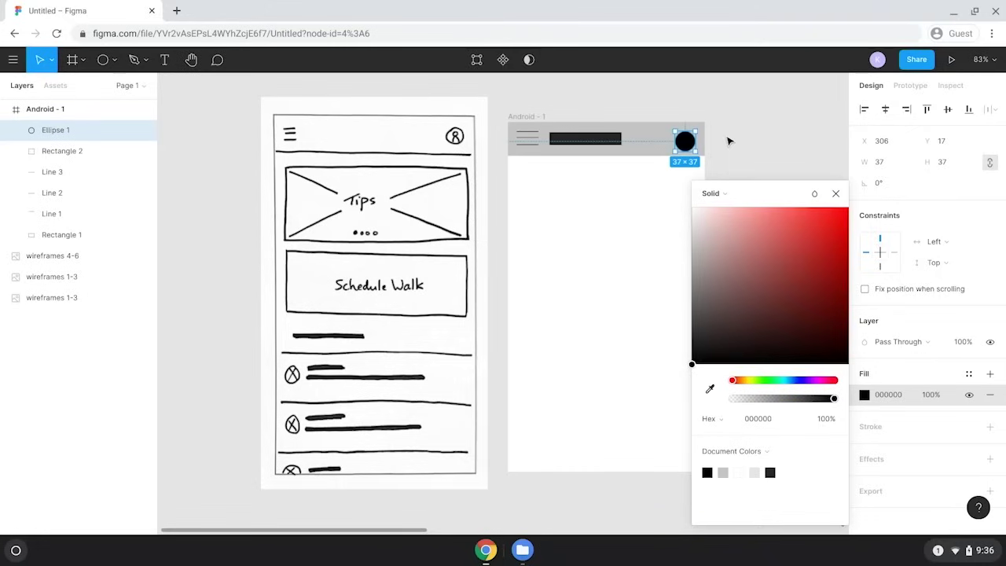
pyautogui.click(728, 141)
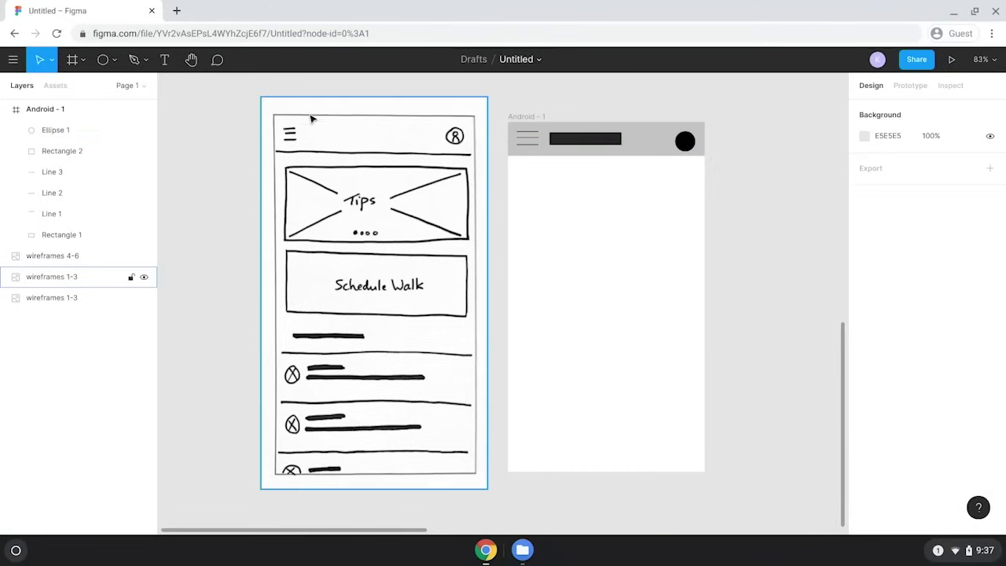
# Draw a small 14×14 head circle inside the black avatar.
pyautogui.press('o')
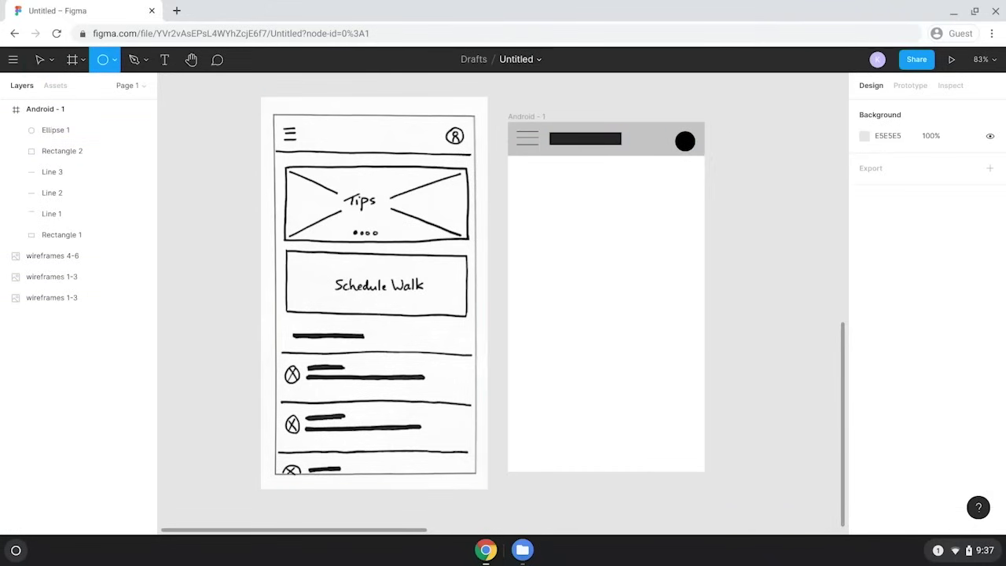
pyautogui.click(113, 62)
pyautogui.click(111, 135)
pyautogui.moveTo(682, 133)
pyautogui.mouseDown()
pyautogui.moveTo(693, 144)
pyautogui.moveTo(686, 139)
pyautogui.mouseUp()
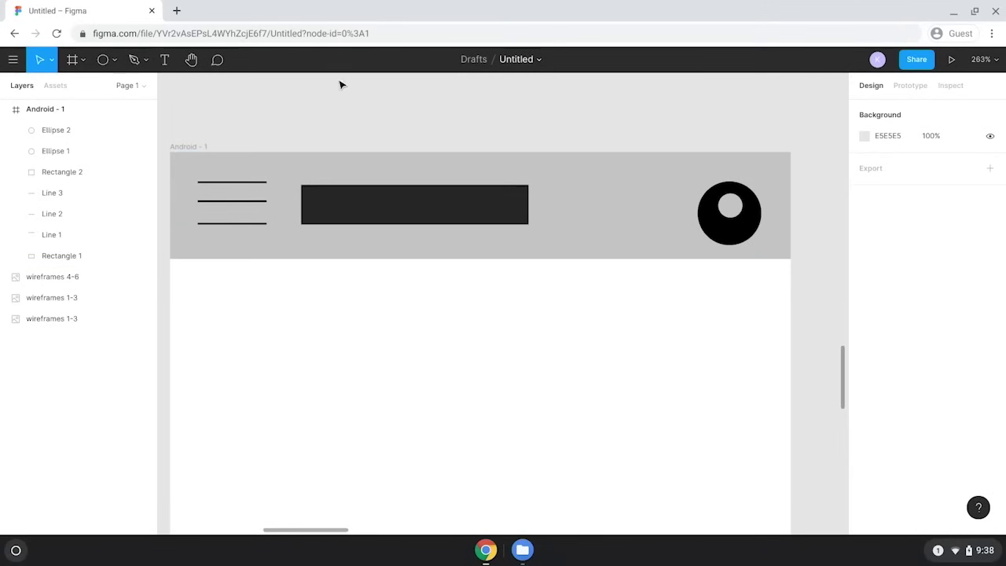
# Draw a short vertical stem line below the head circle.
pyautogui.click(115, 60)
pyautogui.click(117, 101)
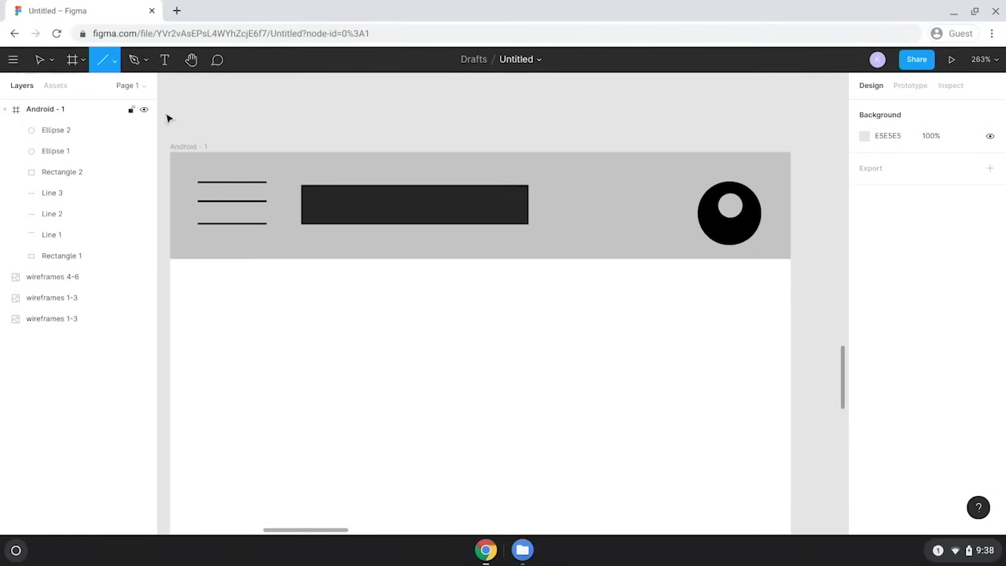
pyautogui.moveTo(729, 213); pyautogui.dragTo(729, 241)
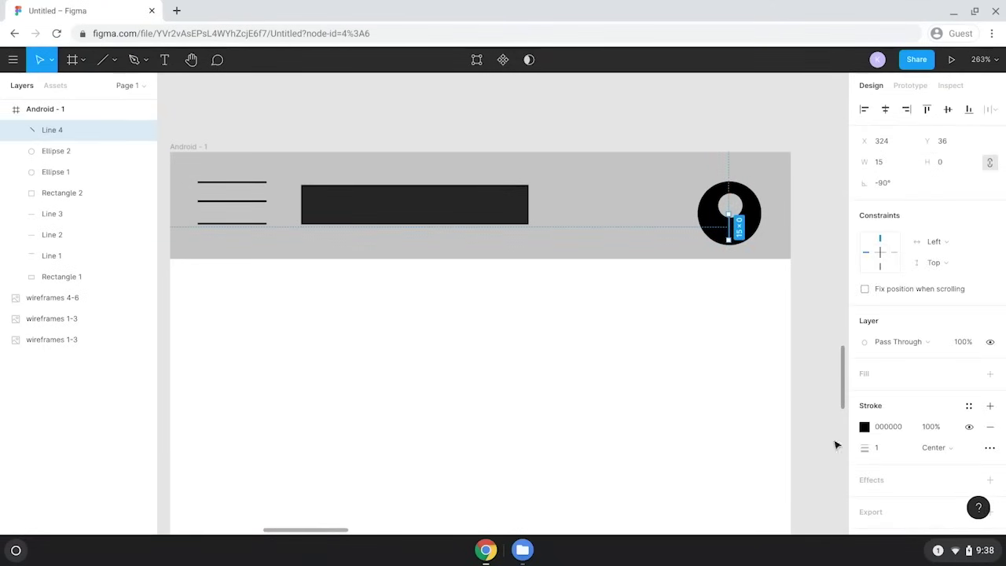
pyautogui.click(864, 426)
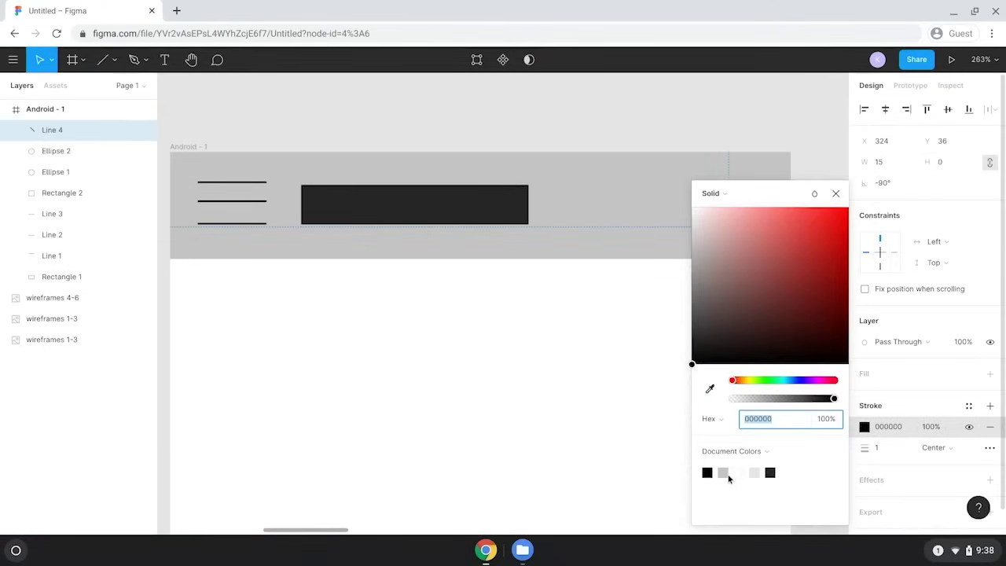
pyautogui.click(628, 291)
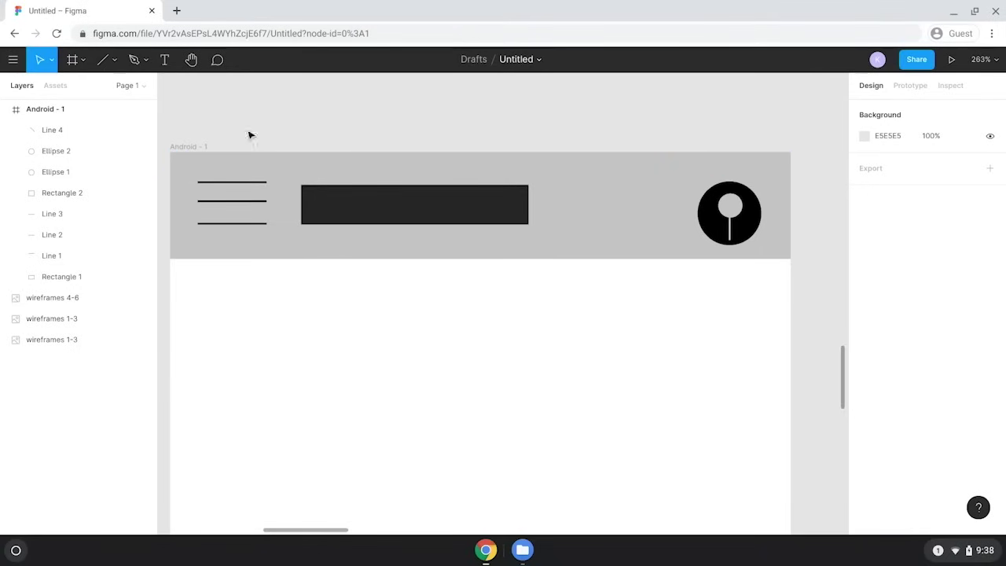
# Add two diagonal limb lines from the stem and make the stroke light grey.
pyautogui.click(103, 60)
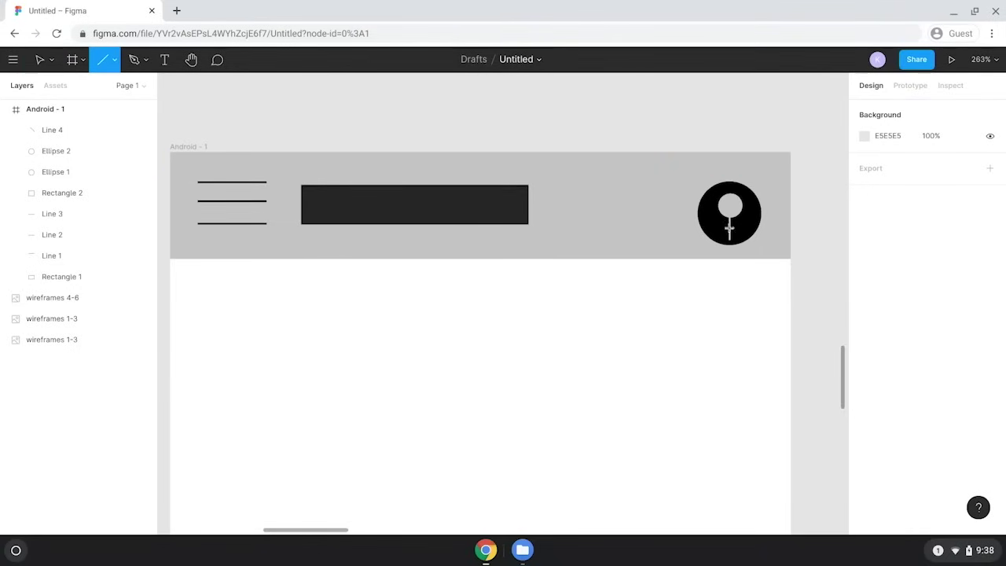
pyautogui.moveTo(730, 228); pyautogui.dragTo(754, 215)
pyautogui.click(864, 426)
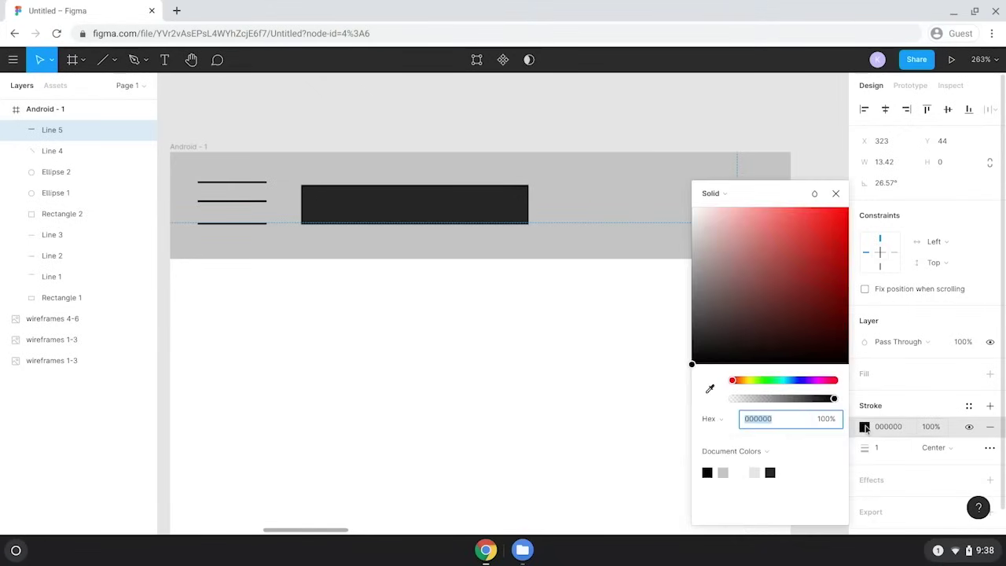
pyautogui.click(612, 114)
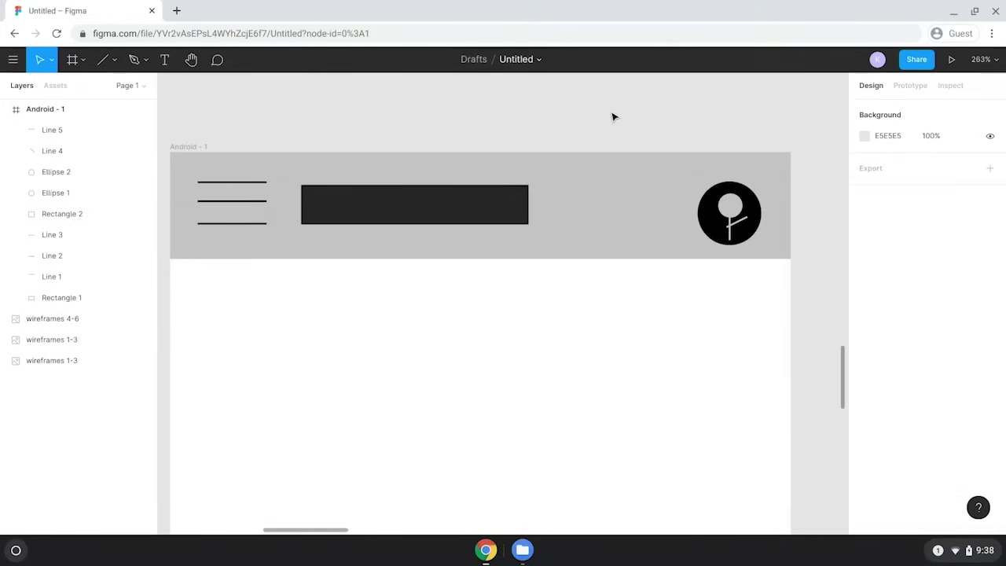
pyautogui.click(106, 63)
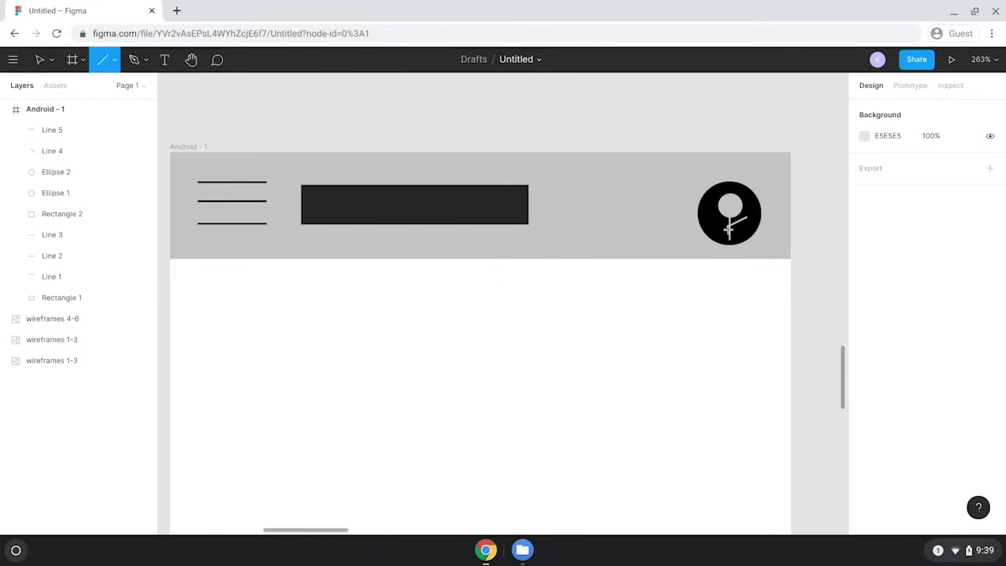
pyautogui.moveTo(729, 225); pyautogui.dragTo(712, 233)
pyautogui.click(865, 427)
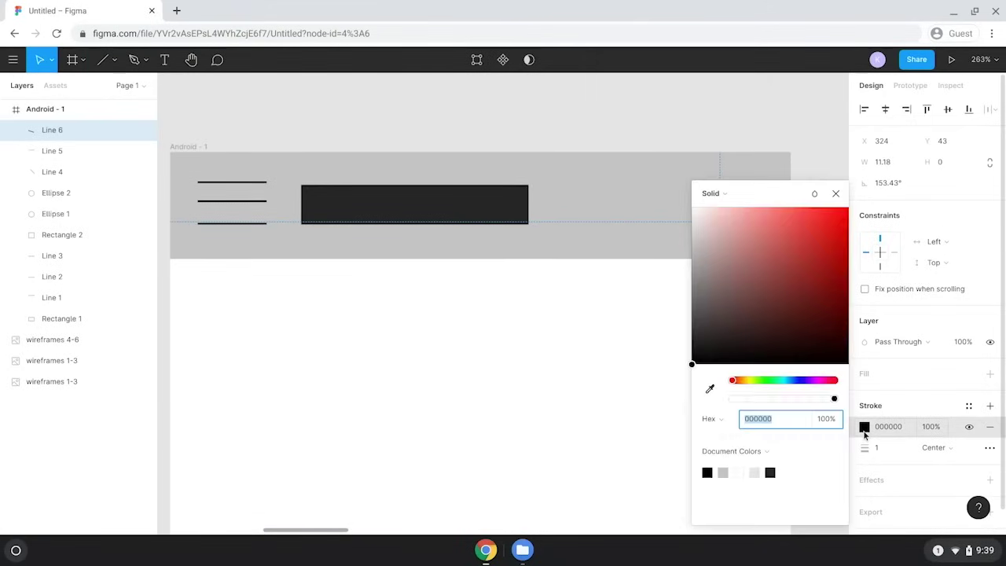
pyautogui.click(723, 473)
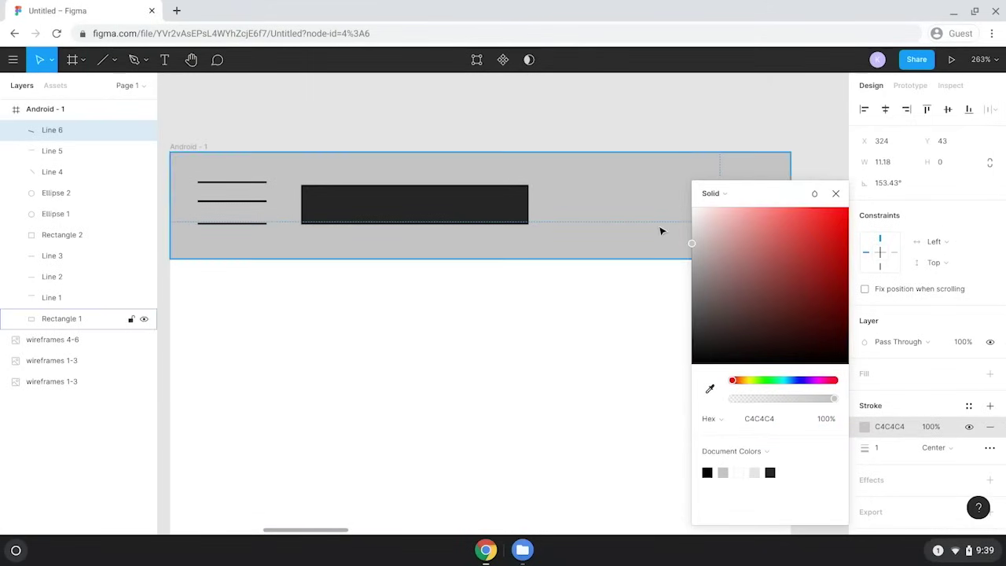
pyautogui.click(696, 130)
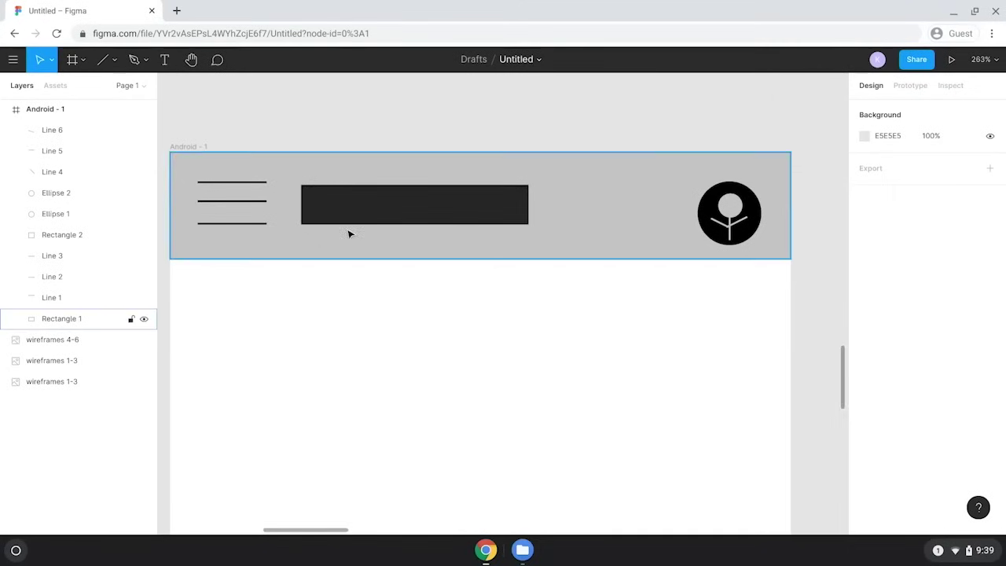
# Draw a large grey rectangle below the top bar with two corner-to-corner diagonal lines.
pyautogui.click(117, 62)
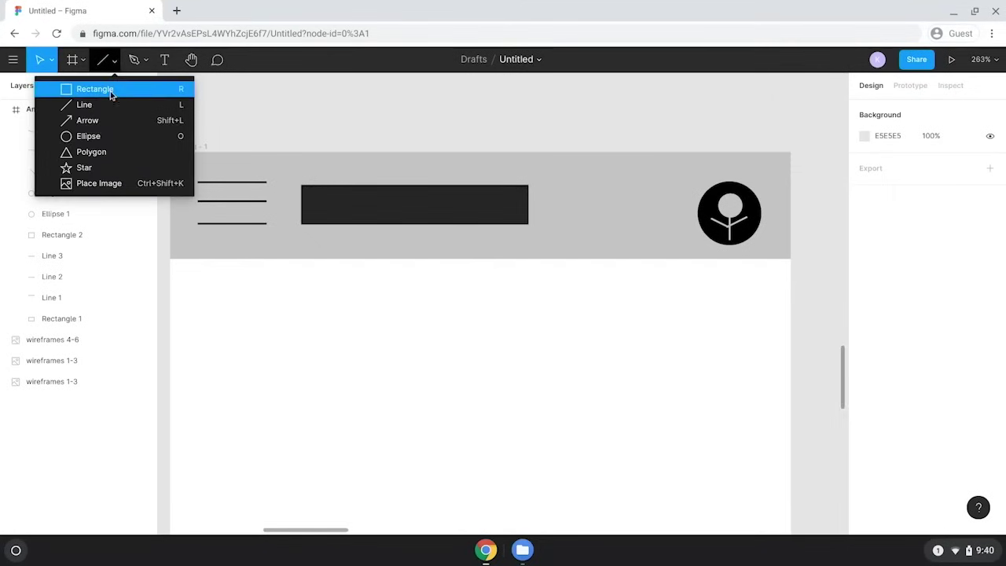
pyautogui.click(95, 89)
pyautogui.moveTo(182, 280); pyautogui.dragTo(777, 405)
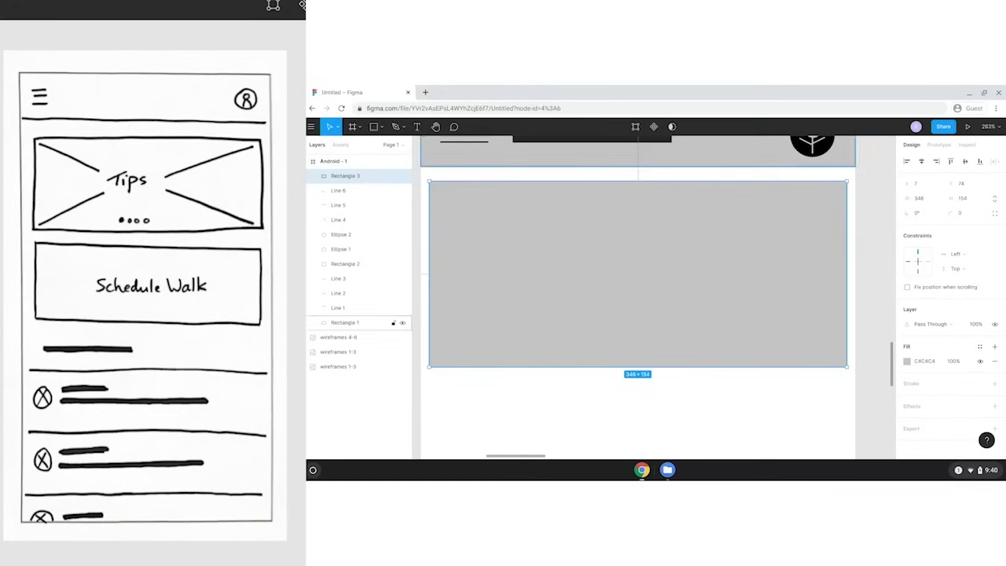
pyautogui.click(381, 130)
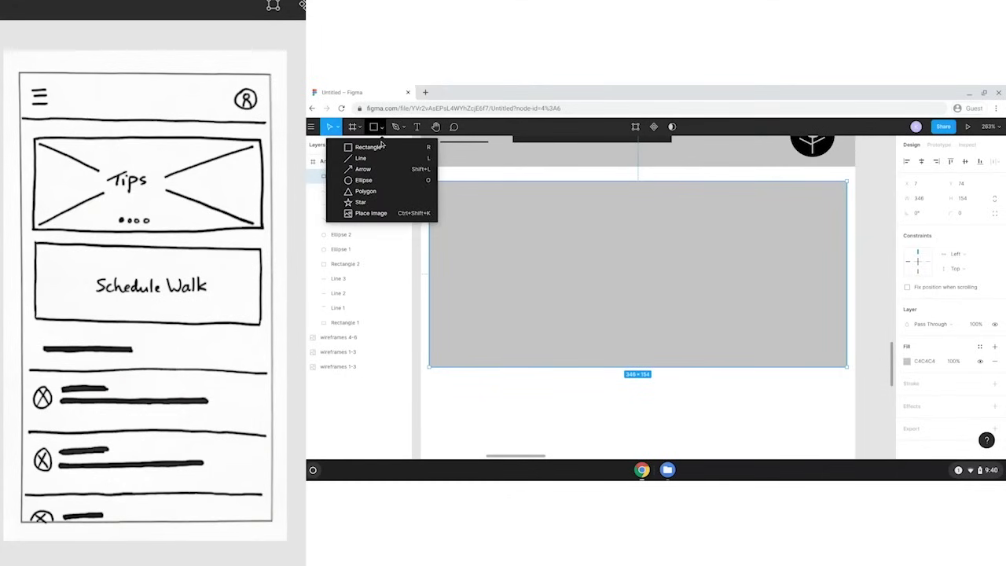
pyautogui.click(382, 159)
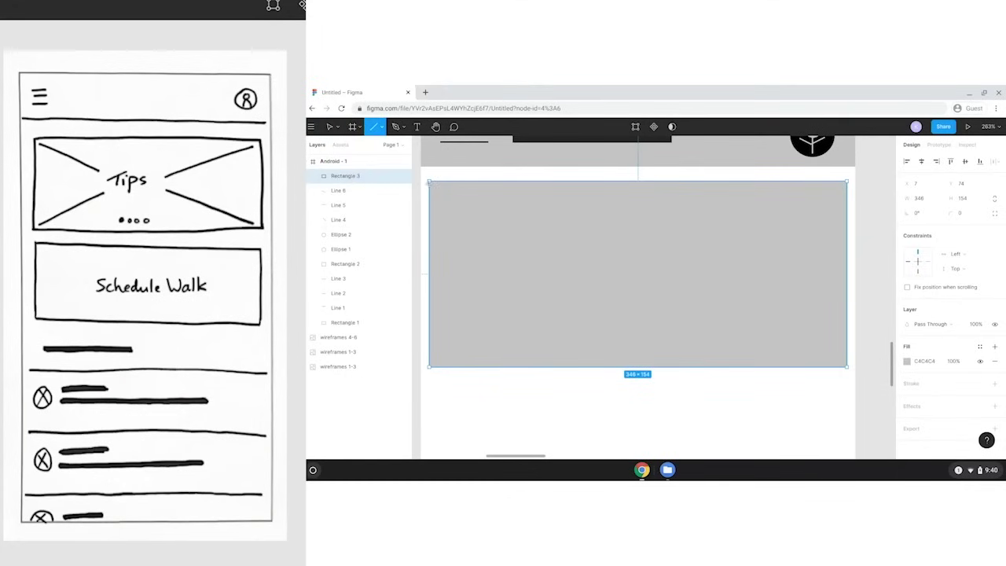
pyautogui.moveTo(429, 182)
pyautogui.mouseDown()
pyautogui.moveTo(853, 355)
pyautogui.moveTo(846, 366)
pyautogui.mouseUp()
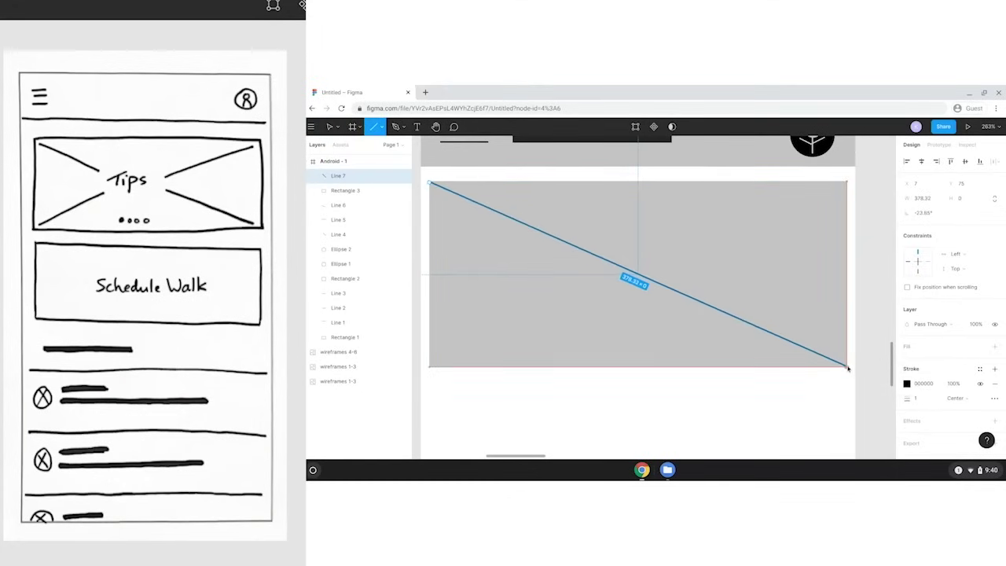
pyautogui.click(378, 128)
pyautogui.moveTo(430, 366)
pyautogui.mouseDown()
pyautogui.moveTo(697, 220)
pyautogui.moveTo(846, 181)
pyautogui.mouseUp()
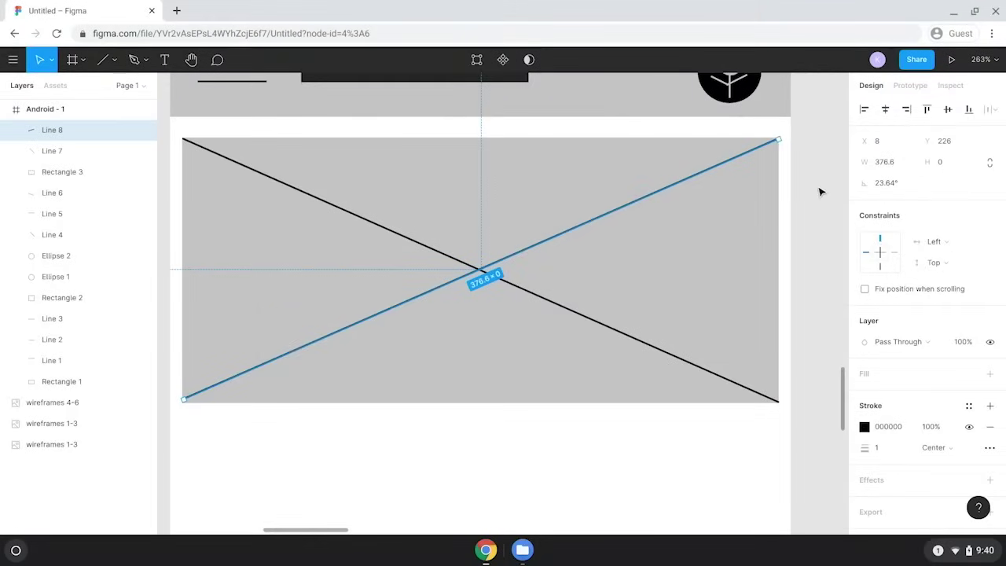
# Set the stroke of both diagonal lines to mid grey 9C9C9C.
pyautogui.click(516, 253)
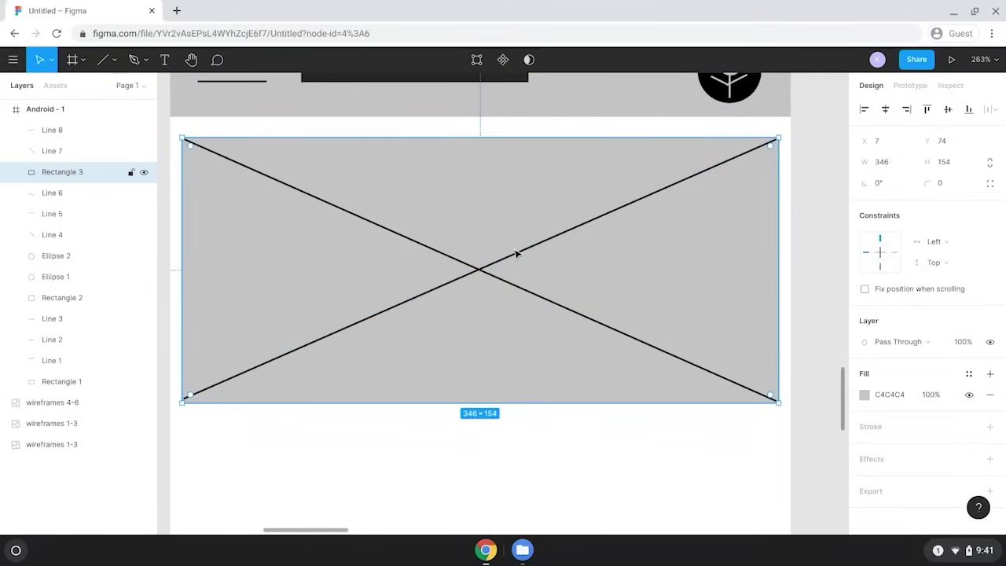
pyautogui.click(516, 257)
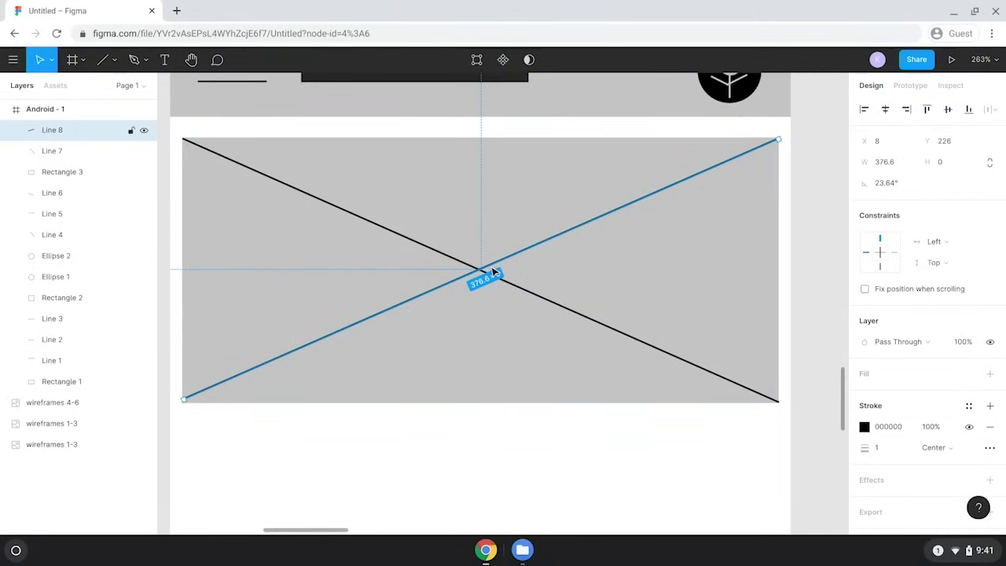
pyautogui.keyDown('shift'); pyautogui.click(464, 264); pyautogui.keyUp('shift')
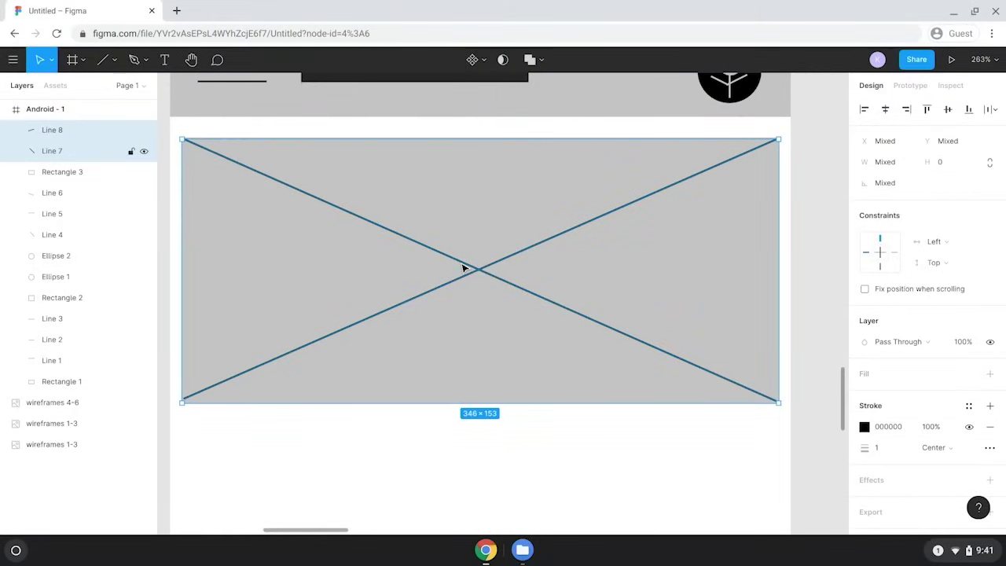
pyautogui.click(865, 428)
pyautogui.moveTo(697, 313)
pyautogui.mouseDown()
pyautogui.moveTo(702, 299)
pyautogui.moveTo(685, 275)
pyautogui.mouseUp()
pyautogui.click(818, 161)
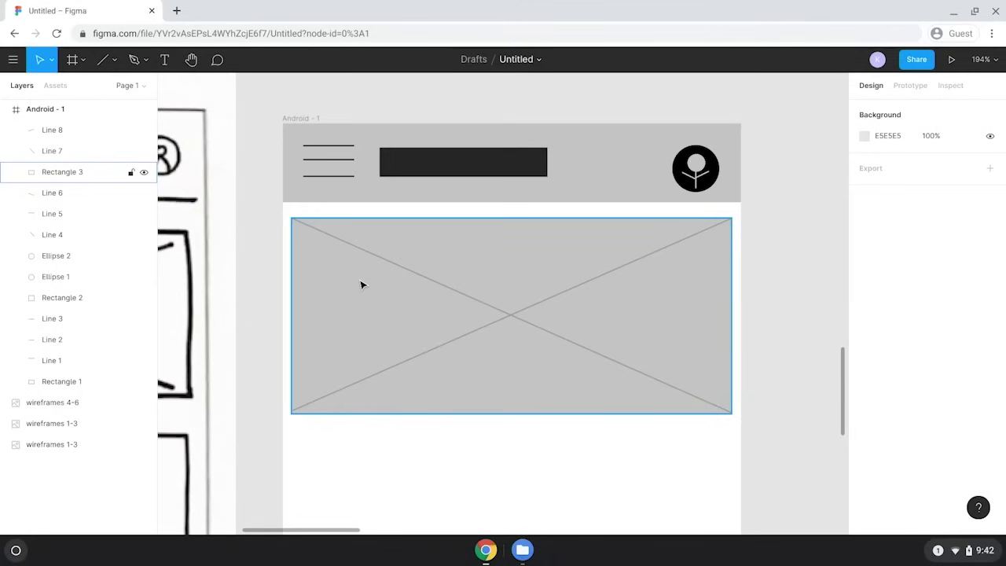
# Draw a small near-black dot near the bottom centre of the tips placeholder.
pyautogui.click(114, 60)
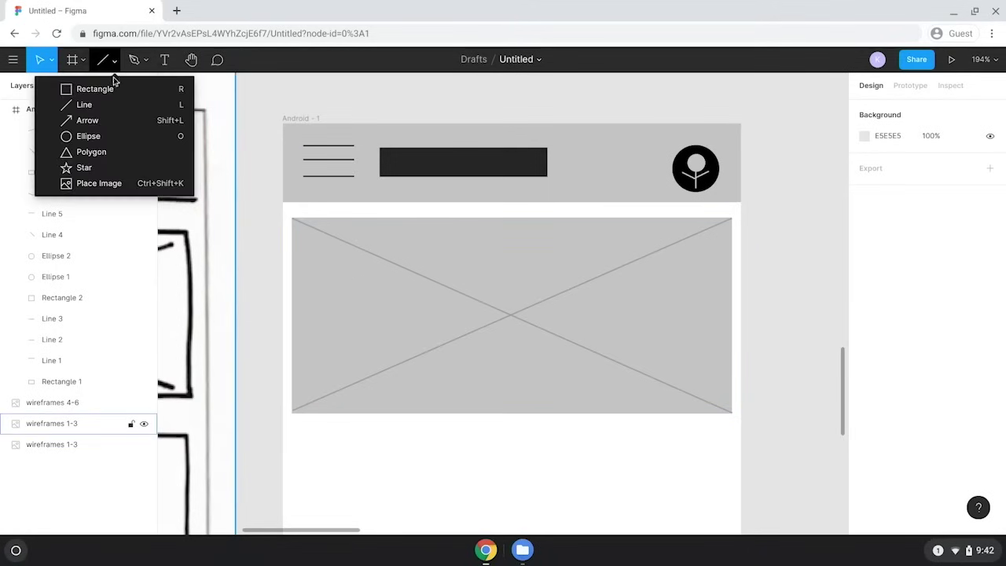
pyautogui.click(111, 137)
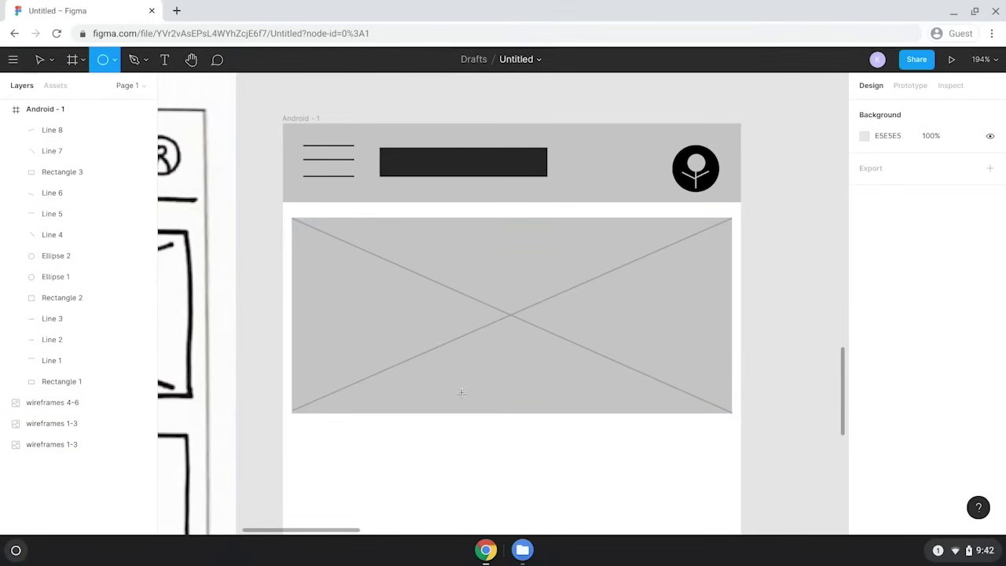
pyautogui.moveTo(461, 392); pyautogui.dragTo(469, 400)
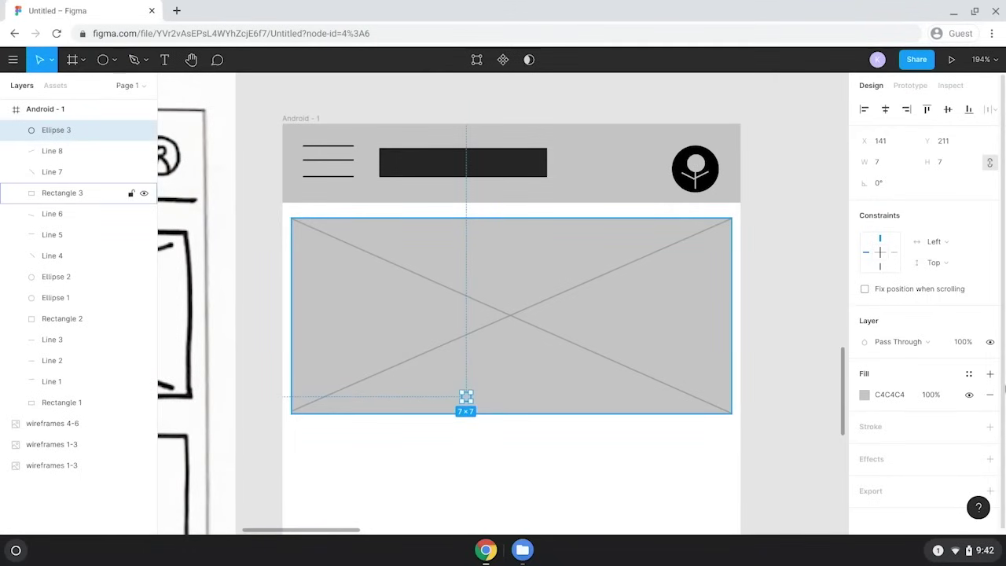
pyautogui.click(864, 396)
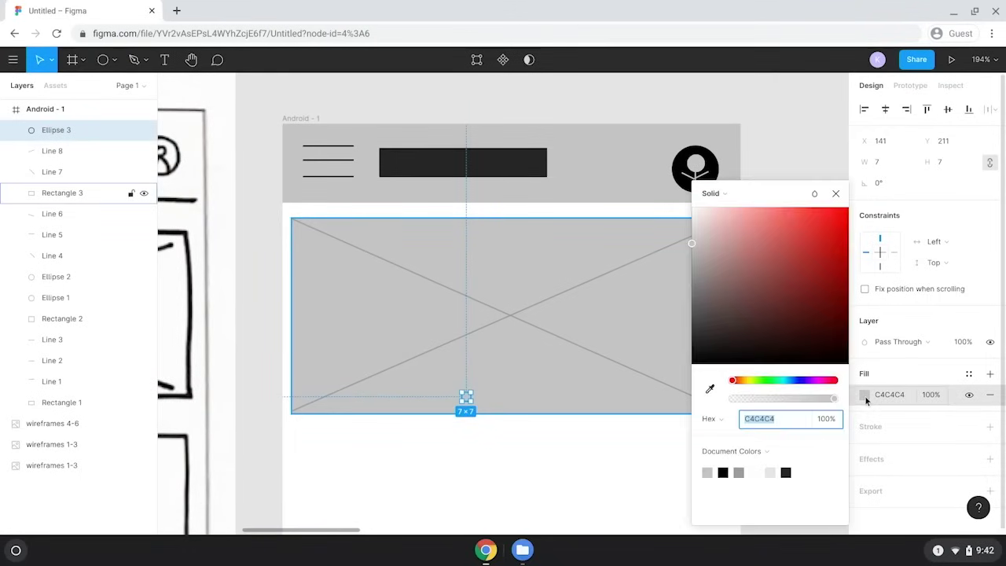
pyautogui.moveTo(704, 347); pyautogui.dragTo(691, 356)
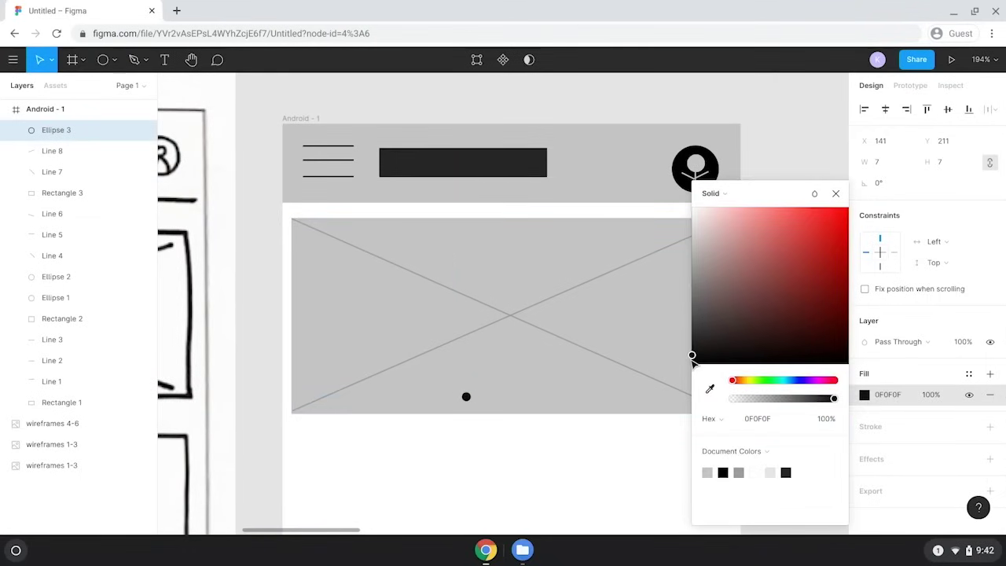
pyautogui.click(554, 472)
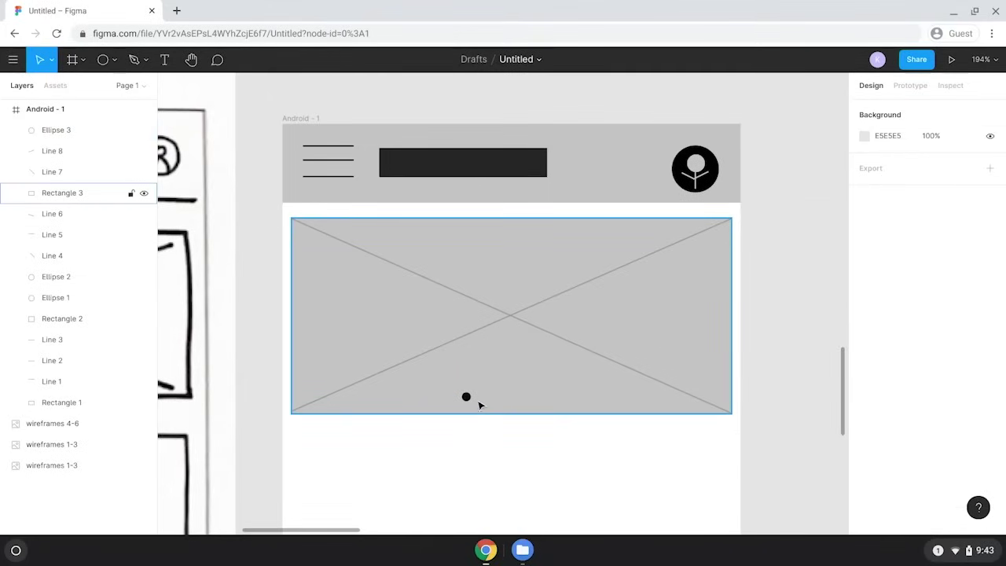
# Duplicate the dot into a row of three and move them to the box centre.
pyautogui.click(466, 399)
pyautogui.moveTo(466, 398); pyautogui.dragTo(482, 398)
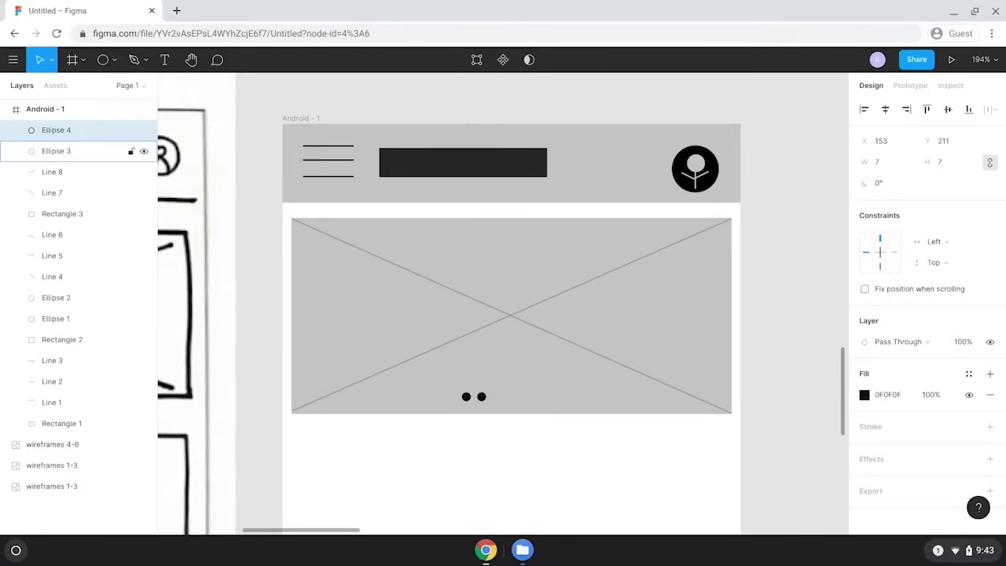
pyautogui.hotkey('ctrl', 'v')
pyautogui.press('Right')
pyautogui.press('Right')
pyautogui.press('Right')
pyautogui.press('Right')
pyautogui.press('Right')
pyautogui.press('Right')
pyautogui.press('Right')
pyautogui.press('Right')
pyautogui.press('Right')
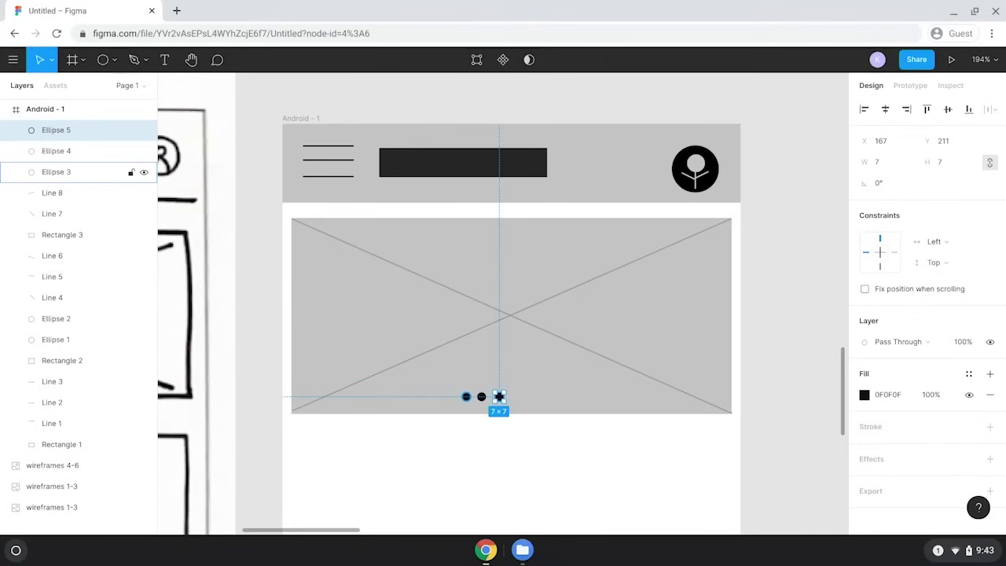
pyautogui.click(466, 397)
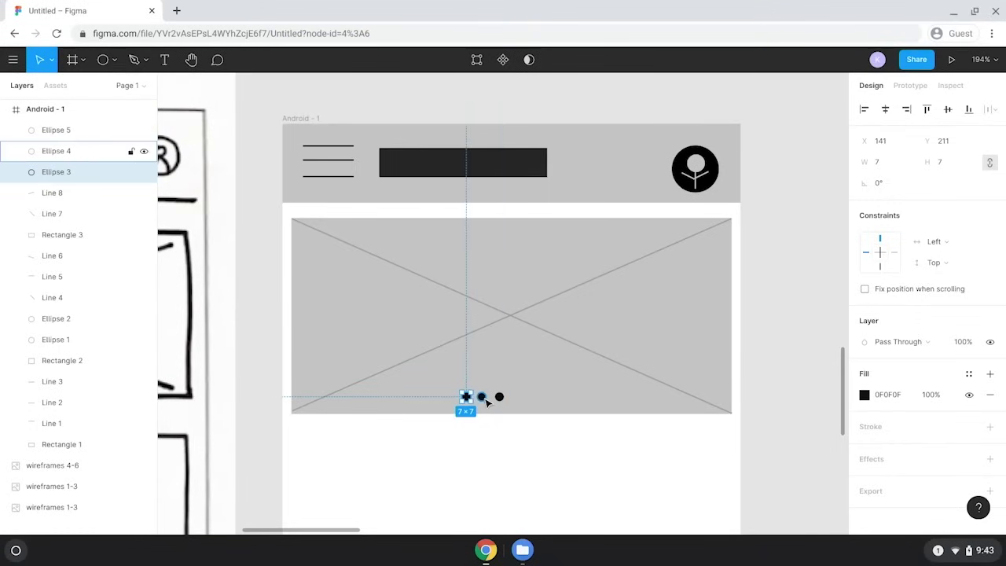
pyautogui.keyDown('shift'); pyautogui.click(481, 396); pyautogui.keyUp('shift')
pyautogui.keyDown('shift'); pyautogui.click(500, 398); pyautogui.keyUp('shift')
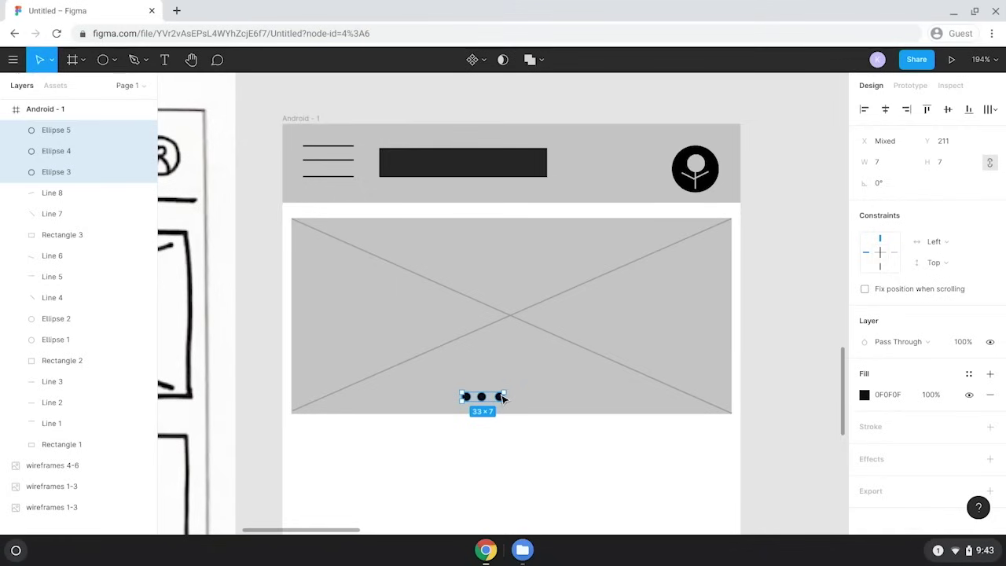
pyautogui.moveTo(503, 398); pyautogui.dragTo(529, 398)
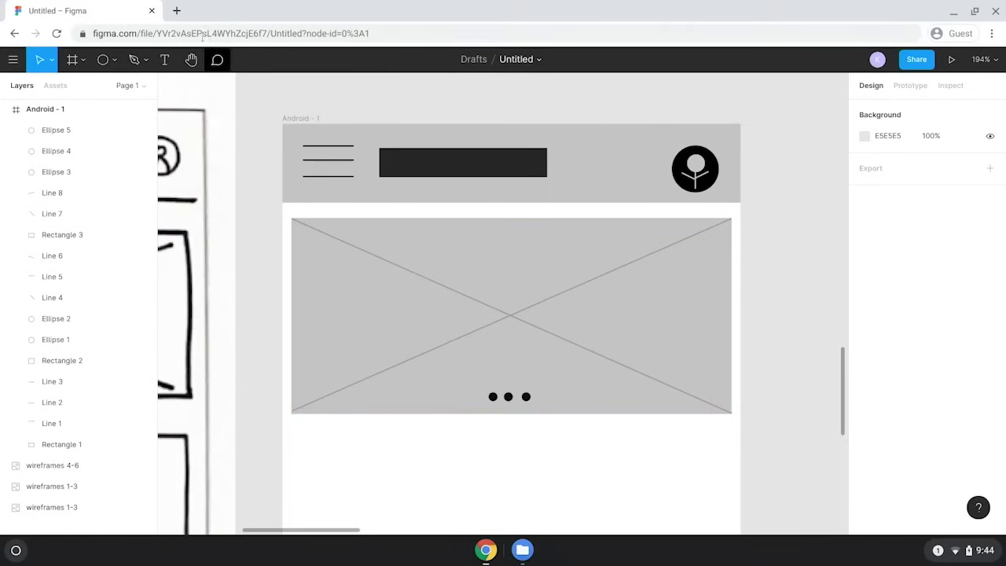
# Add a text label reading 'Latest tips to train your dog' inside the tips placeholder.
pyautogui.click(168, 63)
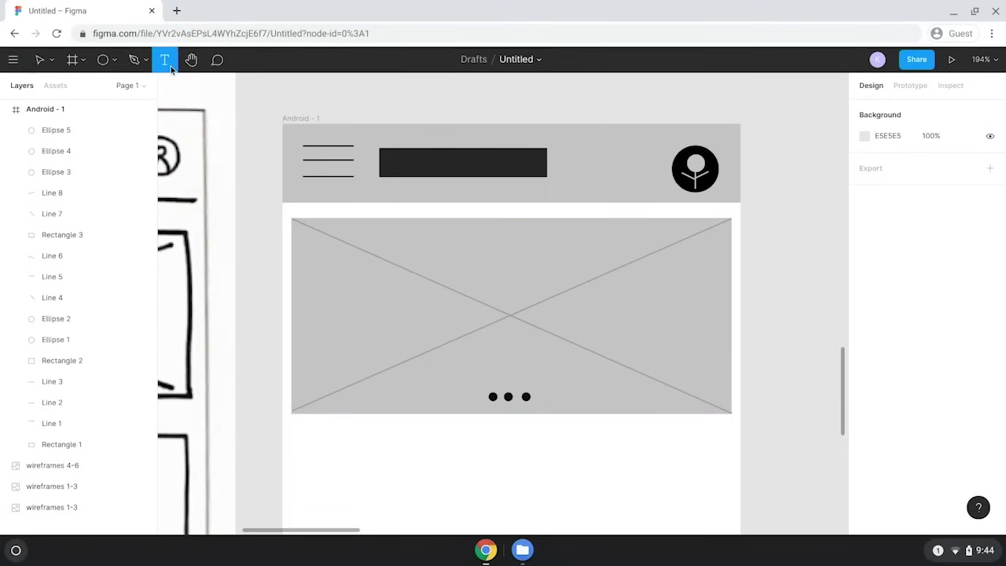
pyautogui.click(410, 290)
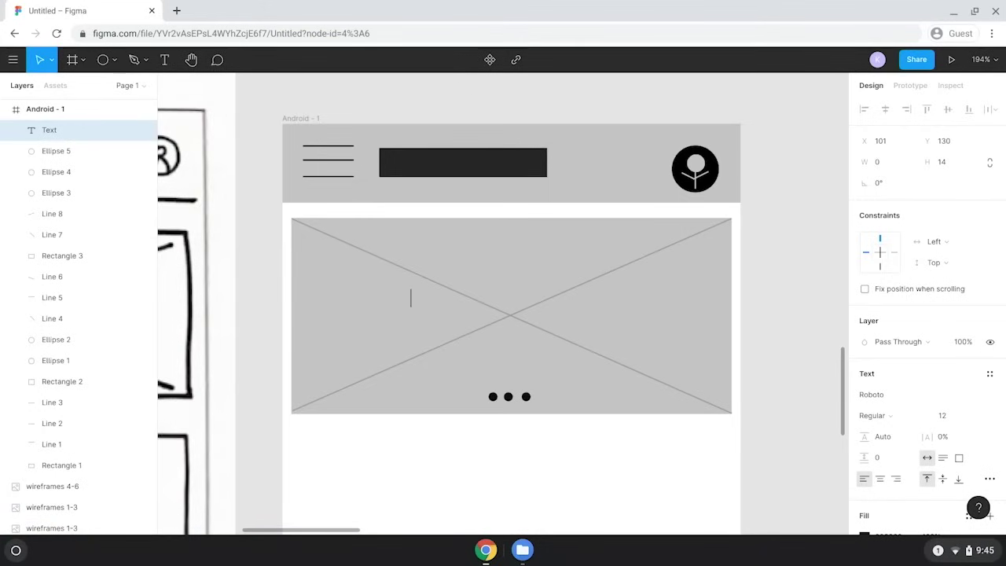
pyautogui.write('Latest ')
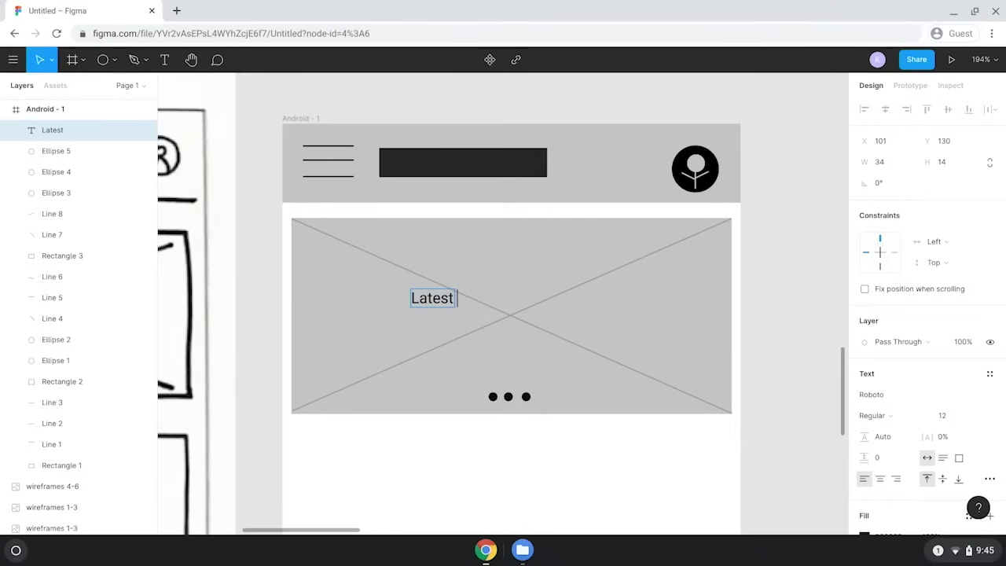
pyautogui.write('tips to trai')
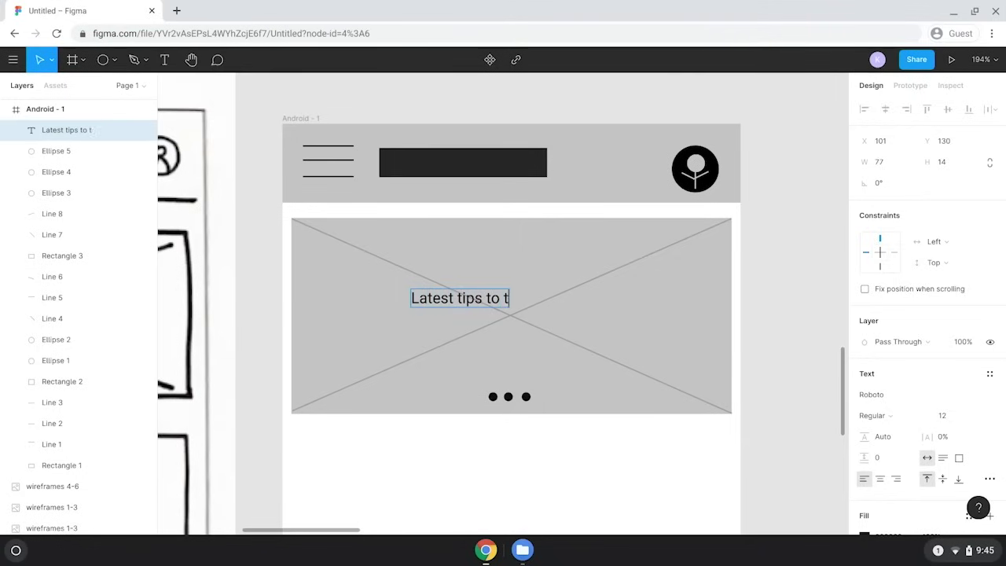
pyautogui.write('n your dog')
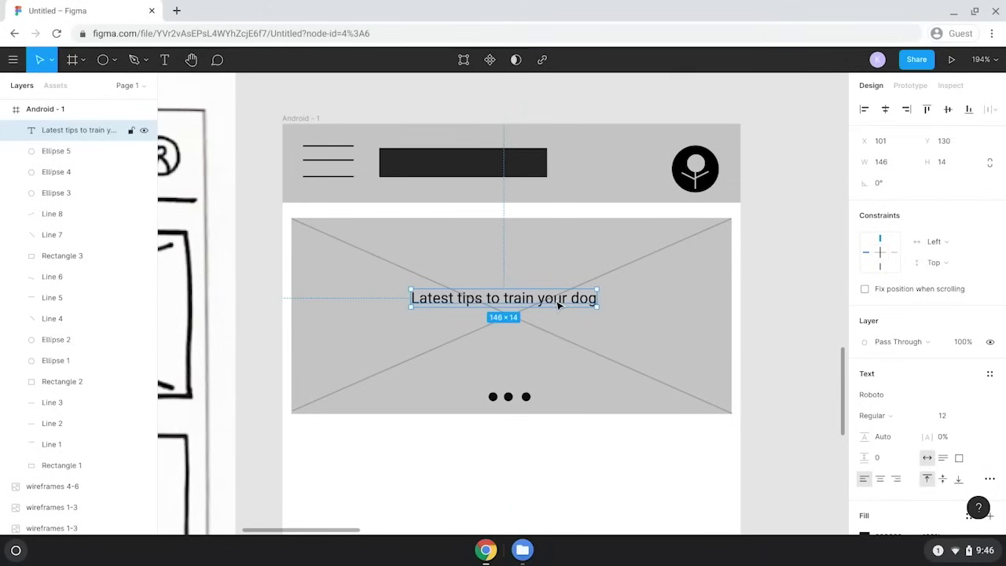
# Make the tips heading 24pt and centre it horizontally above the carousel dots.
pyautogui.click(960, 425)
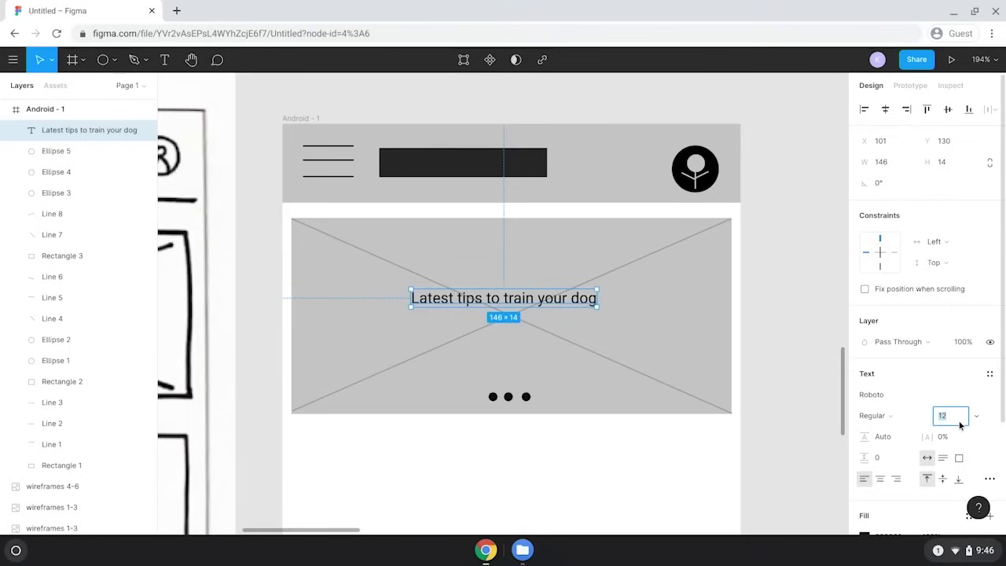
pyautogui.press('Return')
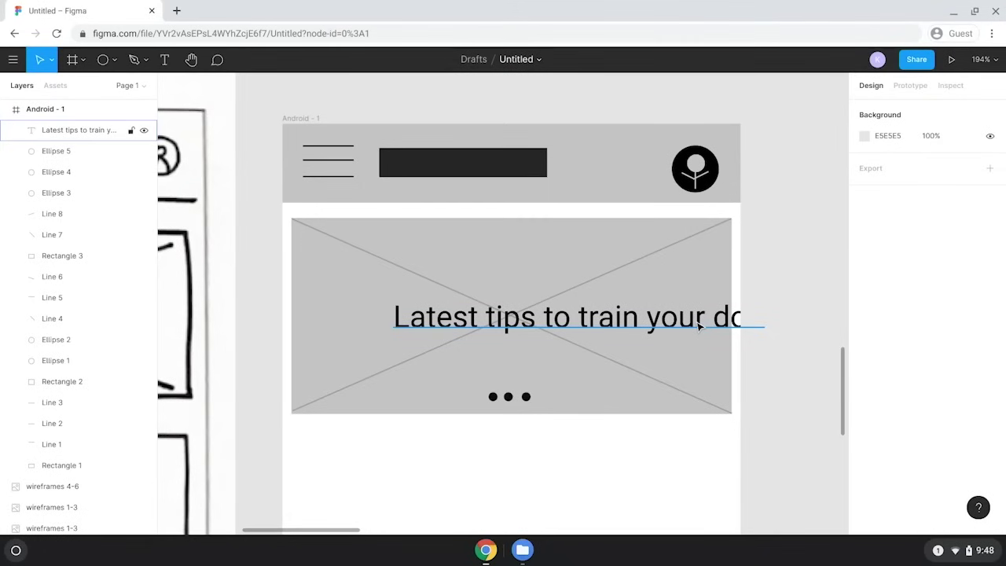
pyautogui.moveTo(698, 326); pyautogui.dragTo(633, 323)
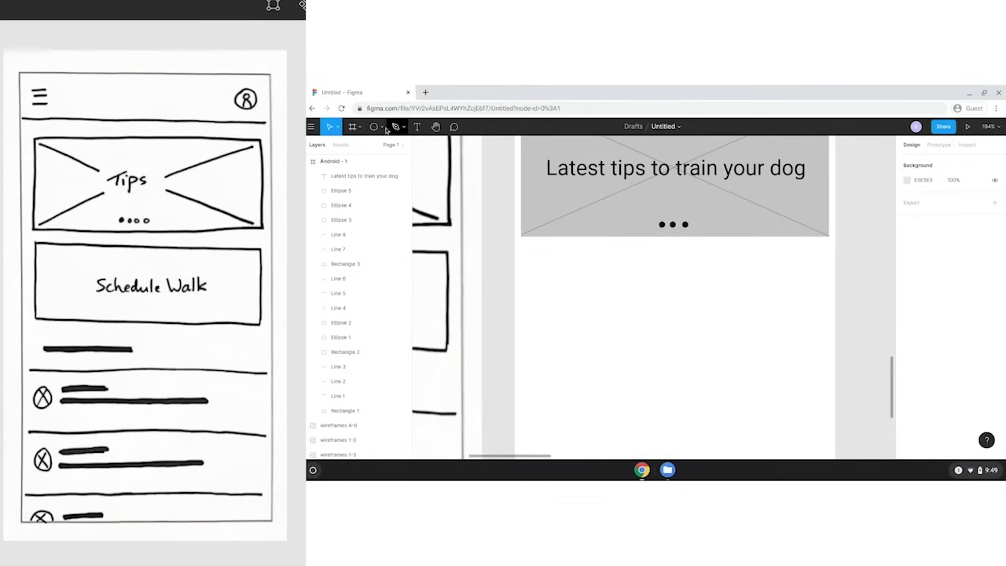
# Draw a 345×104 grey rectangle below the tips carousel for the Schedule button.
pyautogui.click(388, 128)
pyautogui.click(382, 127)
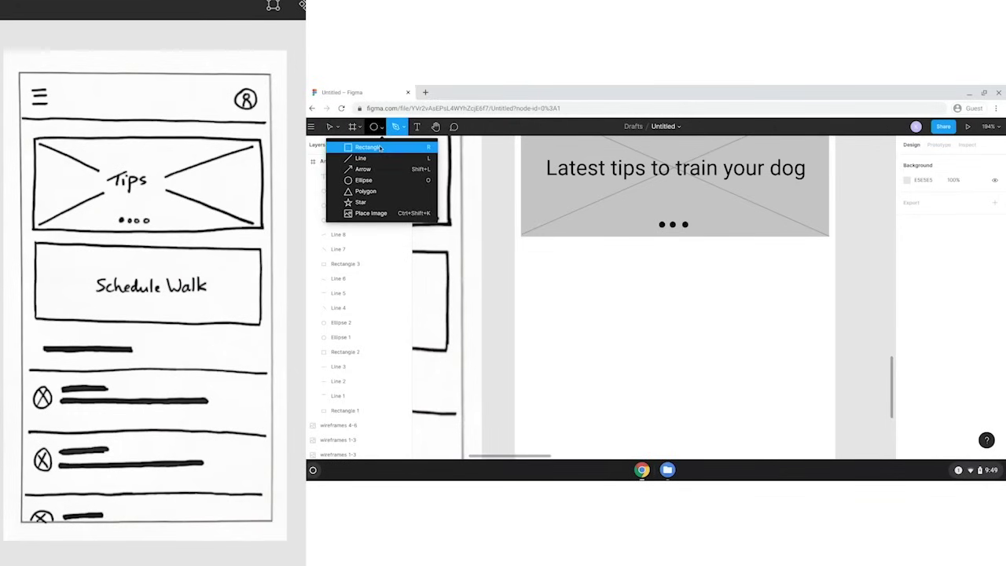
pyautogui.click(369, 147)
pyautogui.moveTo(522, 250)
pyautogui.mouseDown()
pyautogui.moveTo(689, 312)
pyautogui.moveTo(829, 342)
pyautogui.mouseUp()
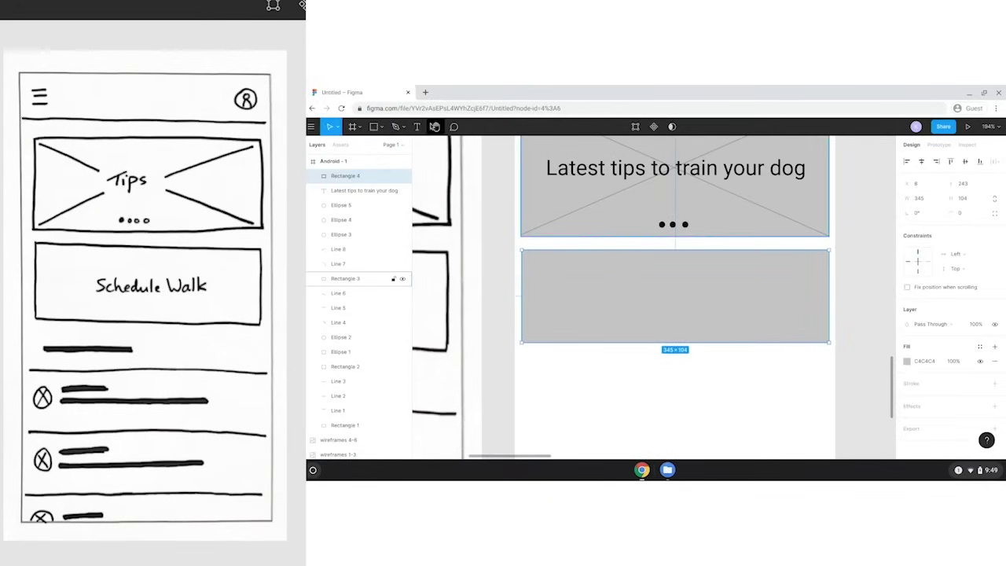
# Add a 'Schedule' label and centre it inside the new box.
pyautogui.click(417, 126)
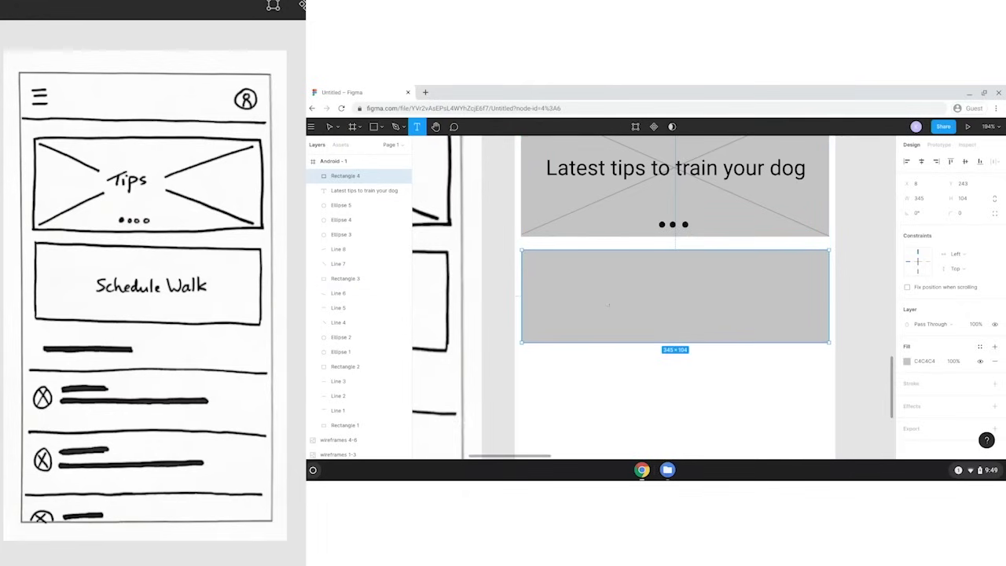
pyautogui.click(613, 304)
pyautogui.write('Sc')
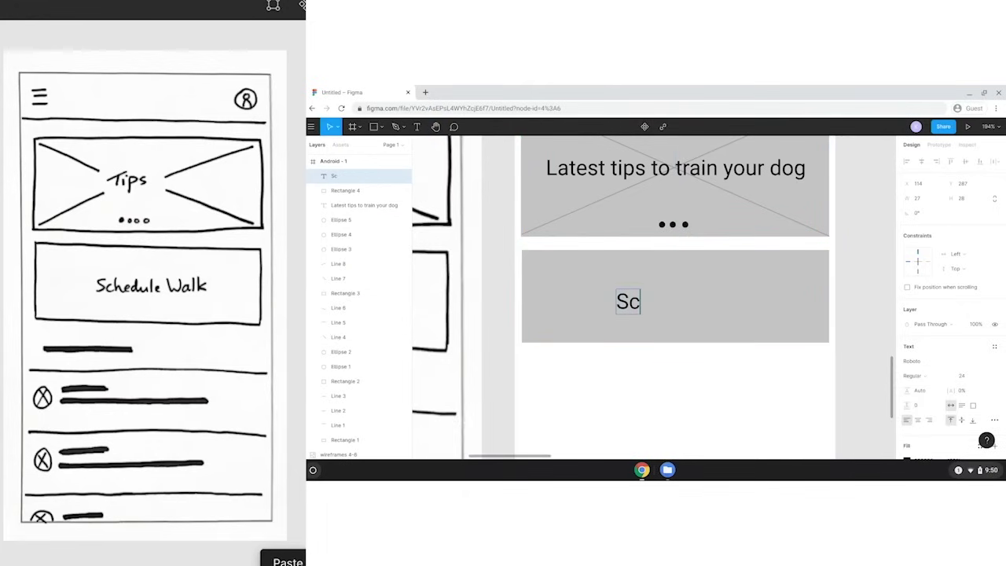
pyautogui.write('hedule')
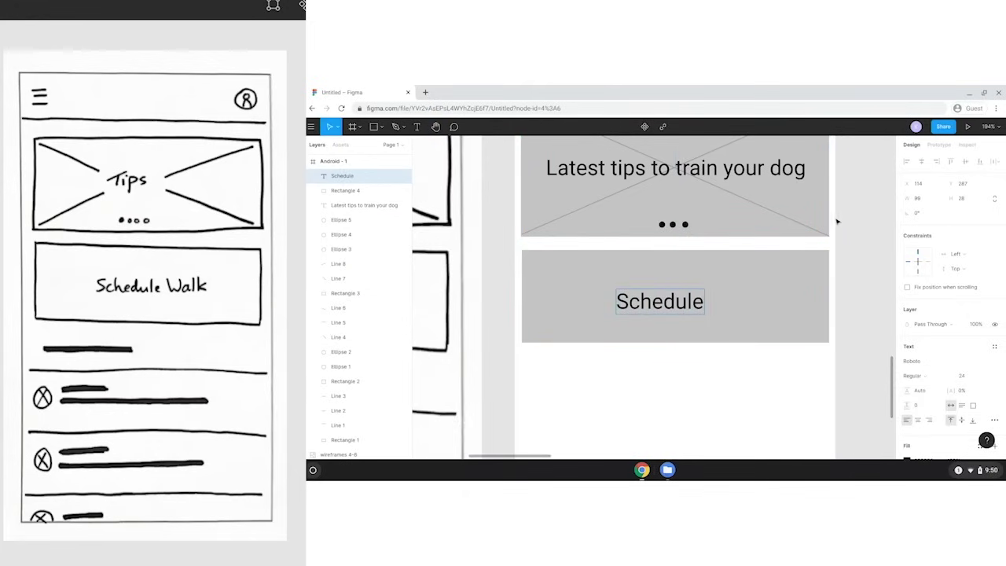
pyautogui.press('Escape')
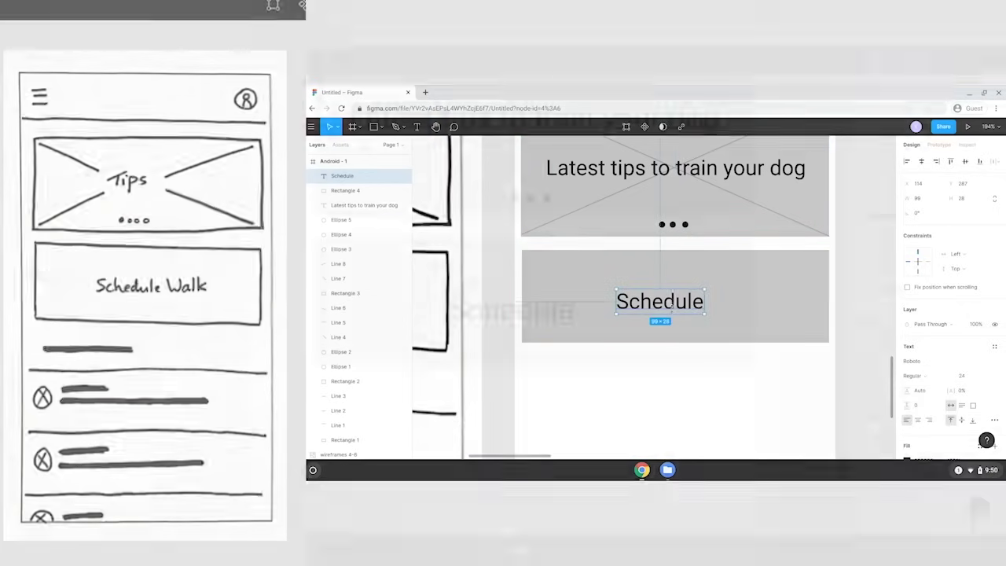
pyautogui.moveTo(671, 307); pyautogui.dragTo(682, 301)
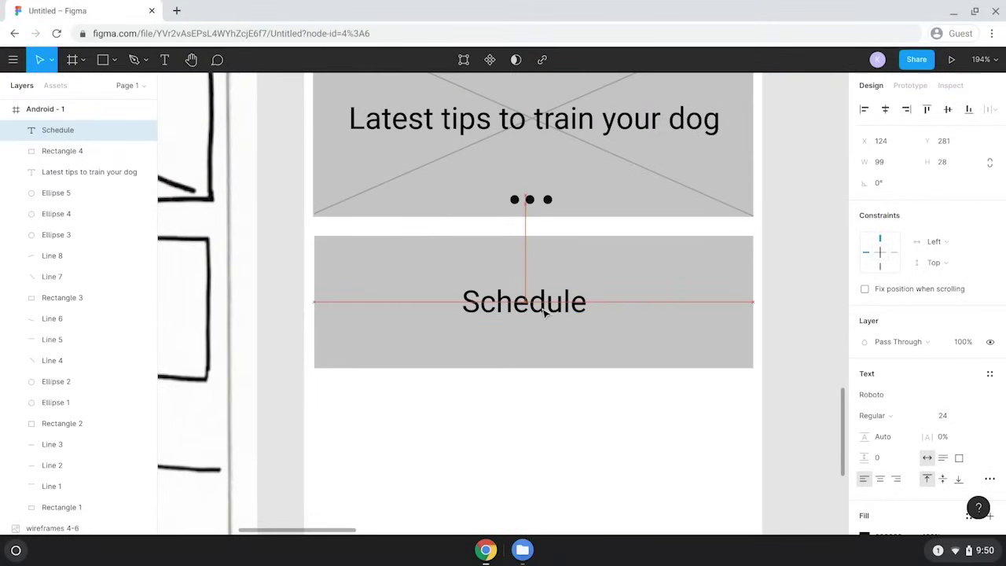
pyautogui.moveTo(544, 313); pyautogui.dragTo(554, 313)
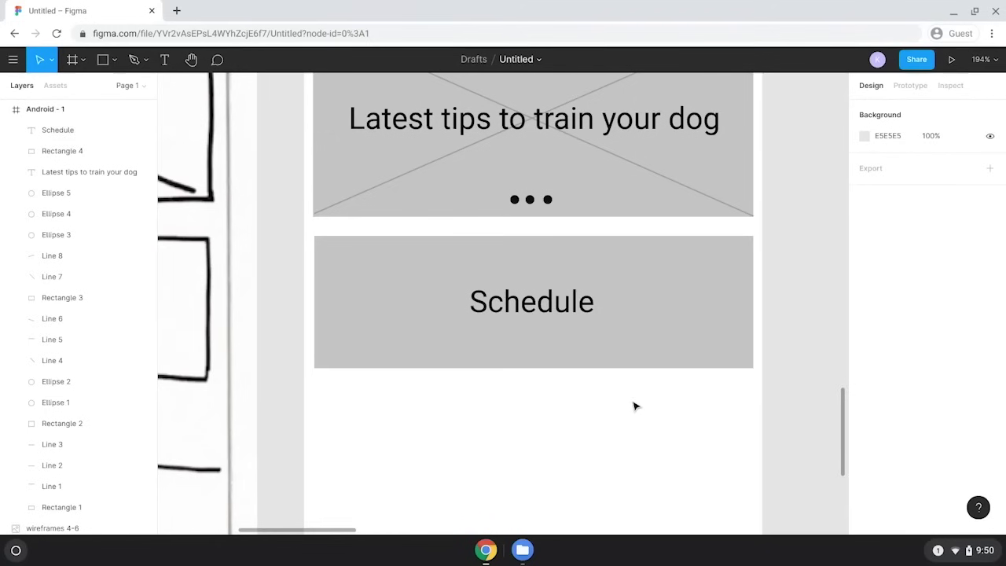
# Zoom out to see the whole Android frame beside the hand-drawn sketch.
pyautogui.scroll(-5, 633, 407)
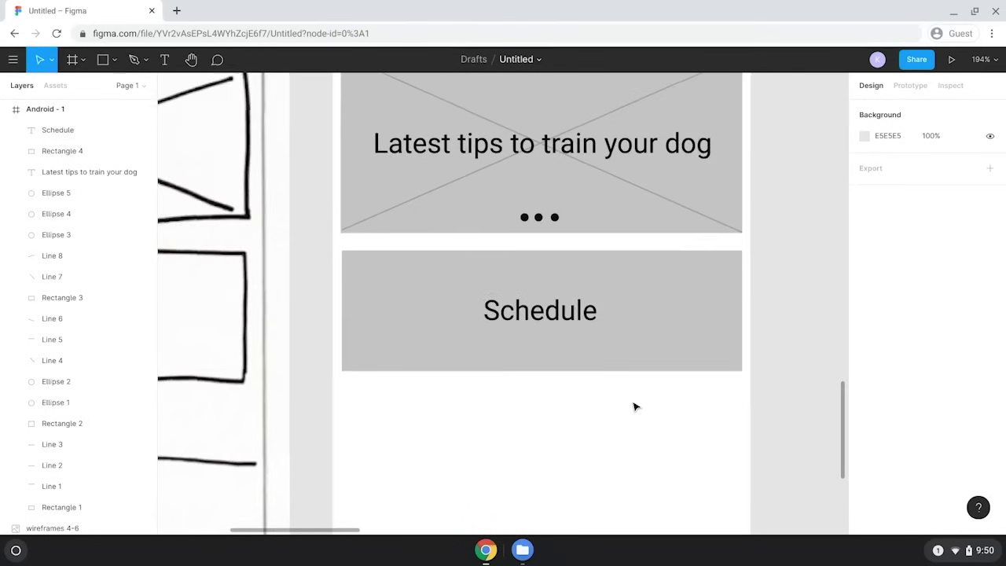
pyautogui.scroll(-2, 635, 406)
pyautogui.scroll(-3, 635, 406)
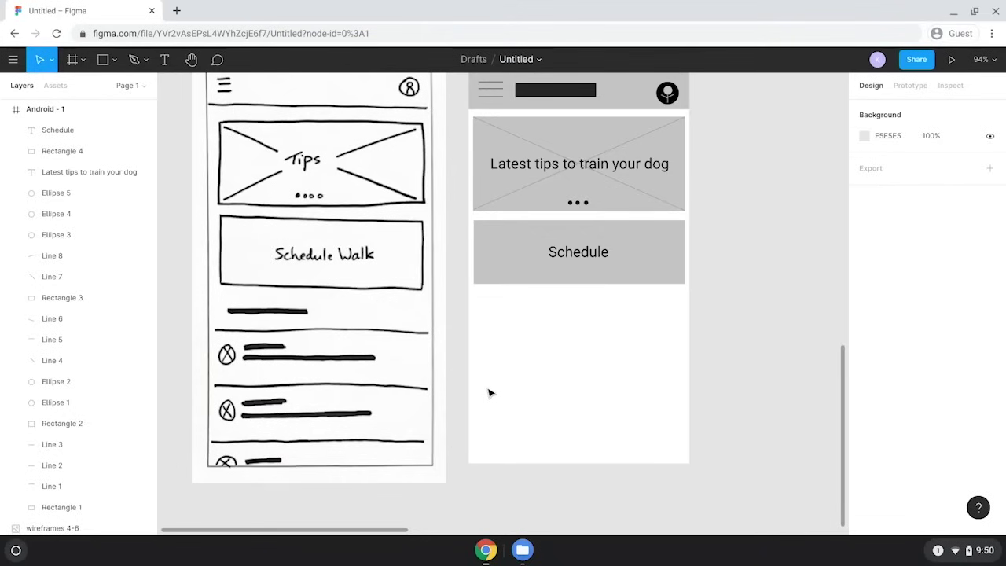
pyautogui.click(164, 60)
# Add the heading 'Dog walkers near you' just below the Schedule box.
pyautogui.click(480, 299)
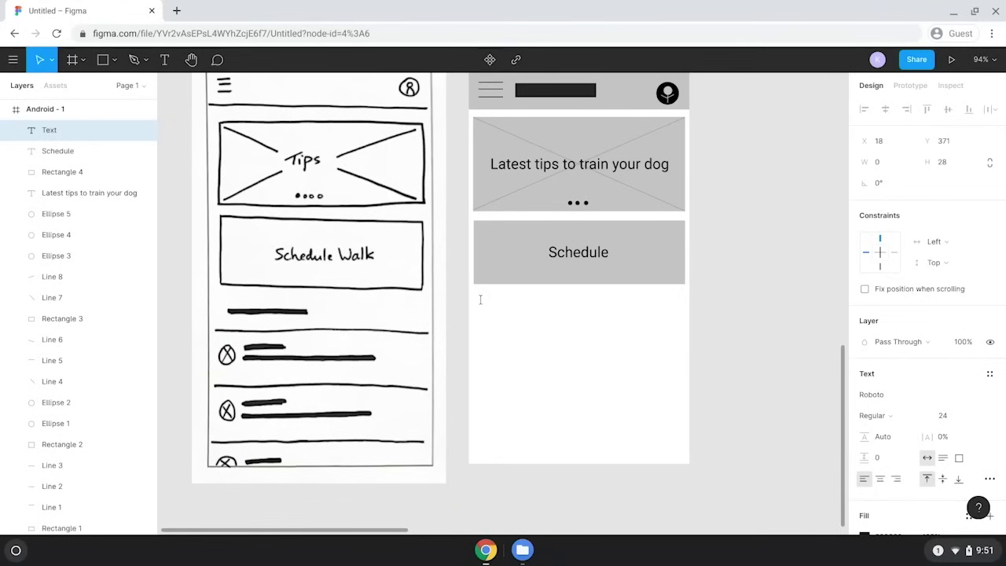
pyautogui.write('Dog walkers near you')
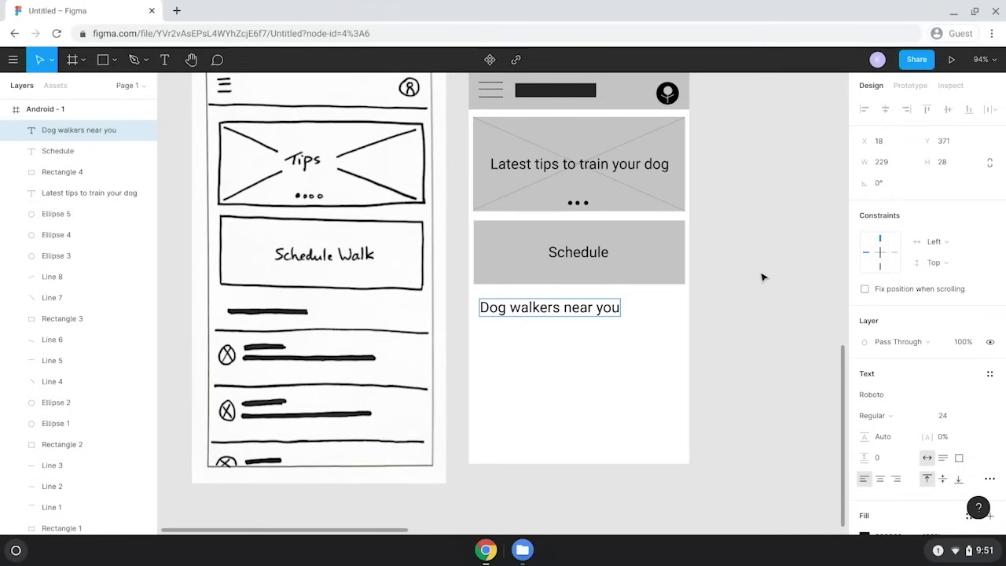
pyautogui.click(114, 61)
# Draw a divider line under the heading and paste a second copy below it.
pyautogui.click(114, 106)
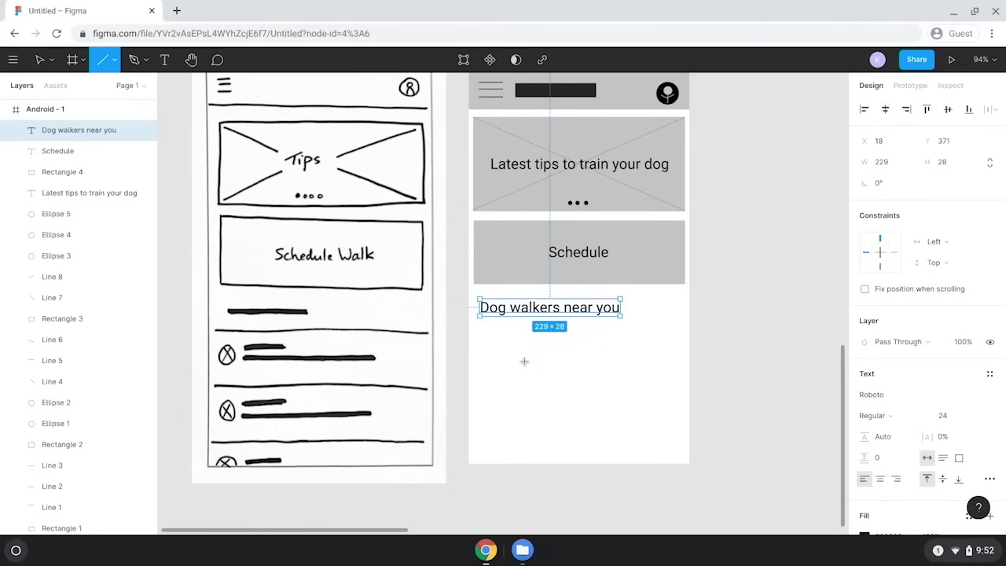
pyautogui.moveTo(477, 328); pyautogui.dragTo(683, 327)
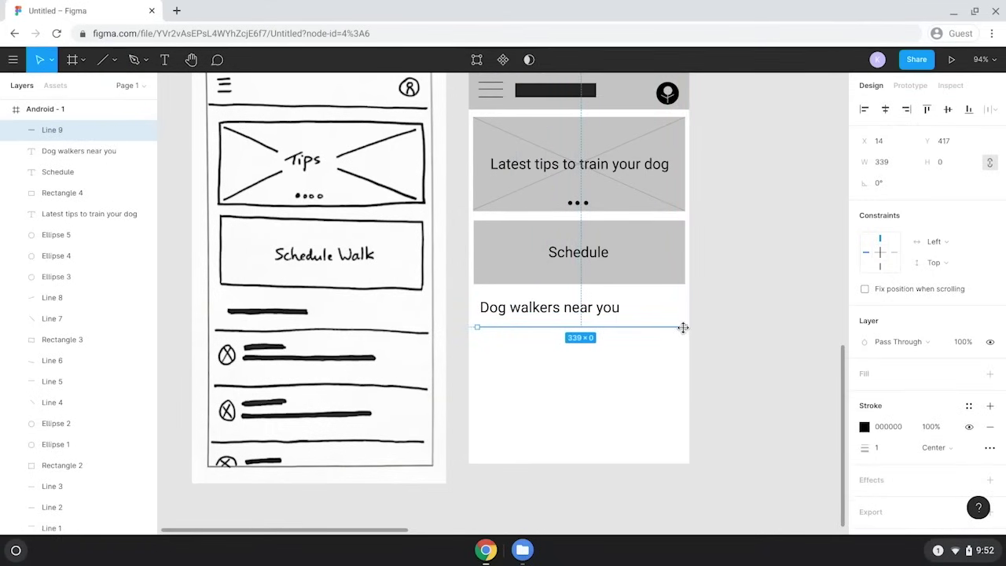
pyautogui.click(740, 358)
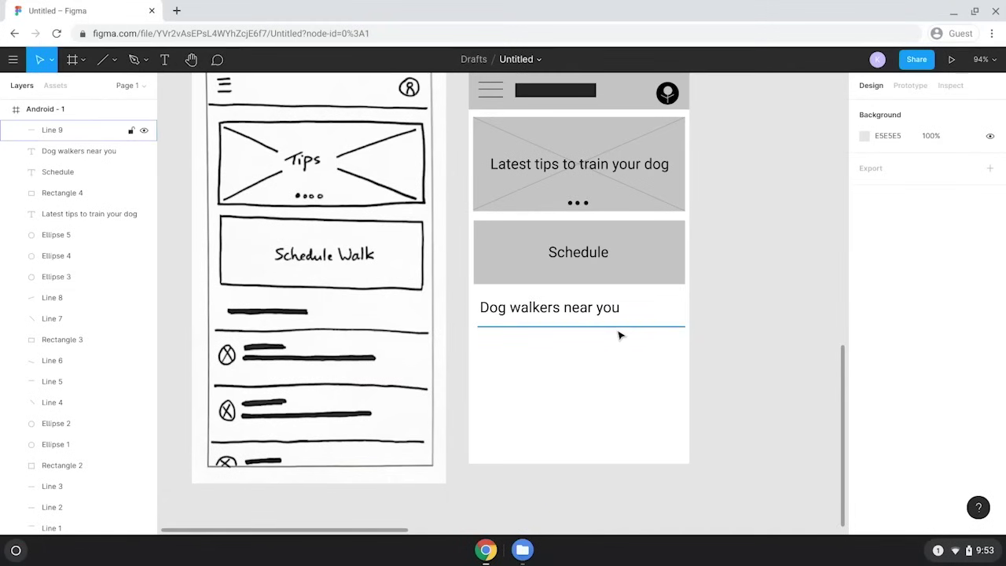
pyautogui.click(618, 335)
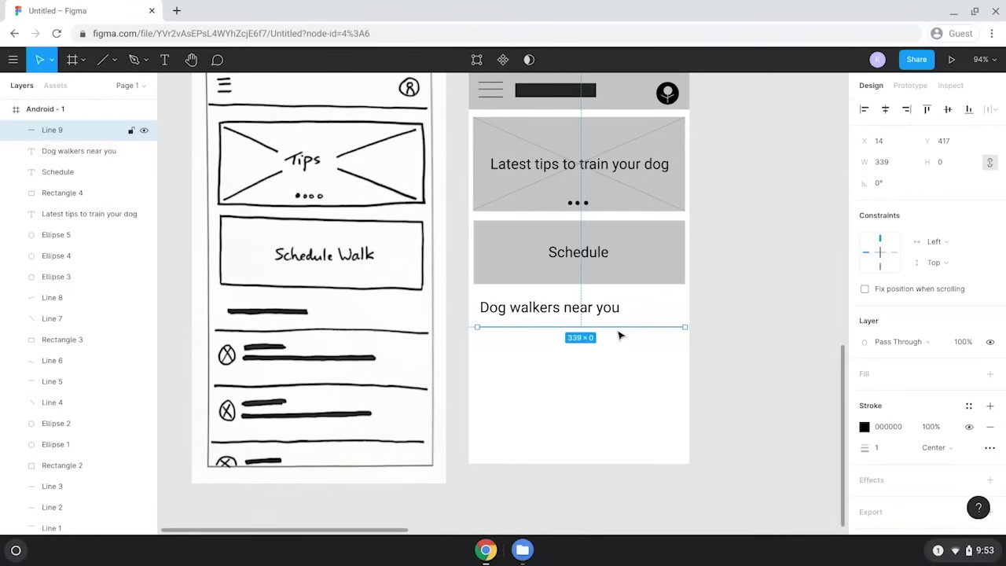
pyautogui.hotkey('ctrl', 'v')
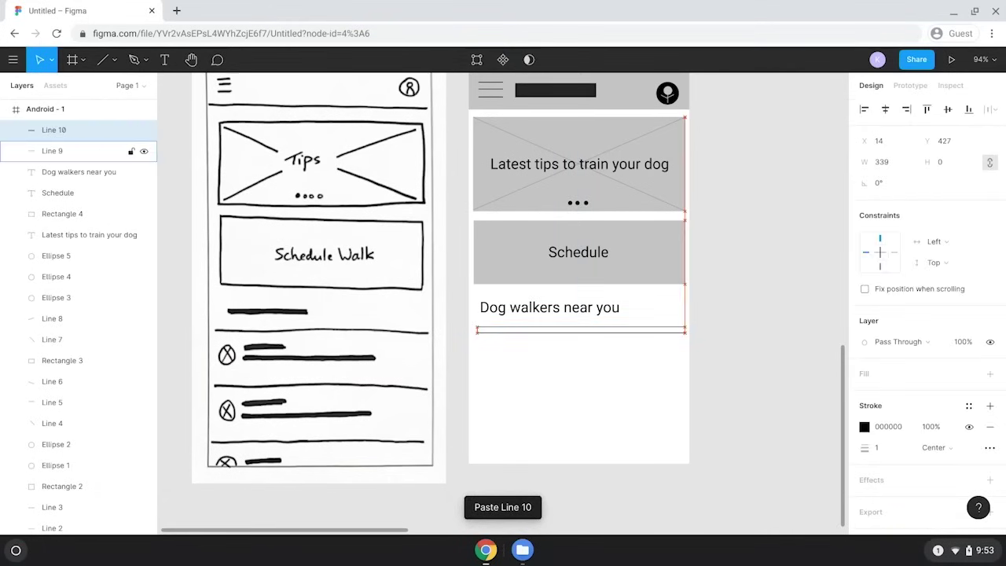
pyautogui.hotkey('shift', 'Down')
pyautogui.hotkey('shift', 'Down')
pyautogui.hotkey('shift', 'Down')
pyautogui.hotkey('shift', 'Down')
pyautogui.hotkey('shift', 'Down')
pyautogui.hotkey('shift', 'Down')
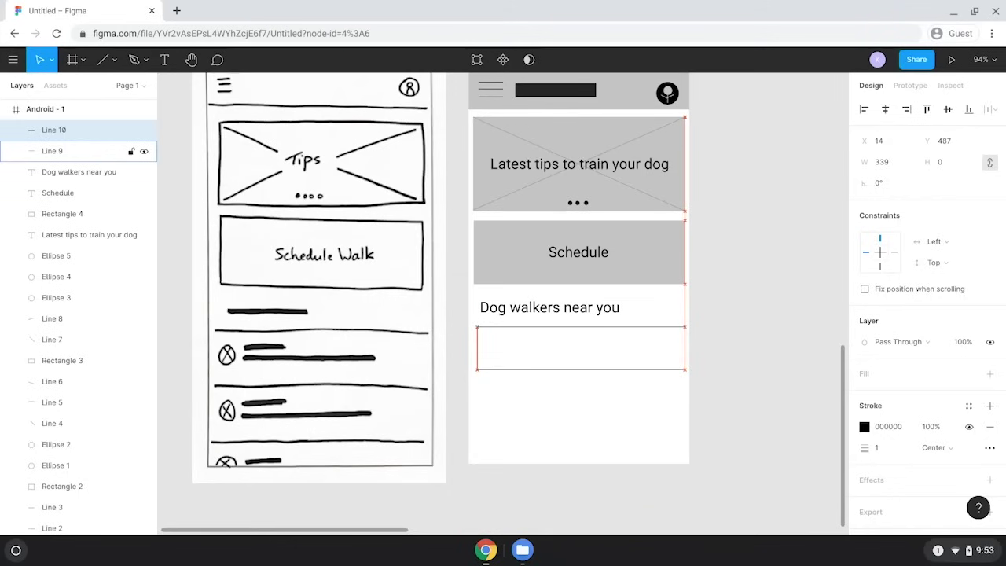
pyautogui.hotkey('shift', 'Down')
pyautogui.hotkey('shift', 'Down')
pyautogui.hotkey('shift', 'Down')
pyautogui.hotkey('shift', 'Down')
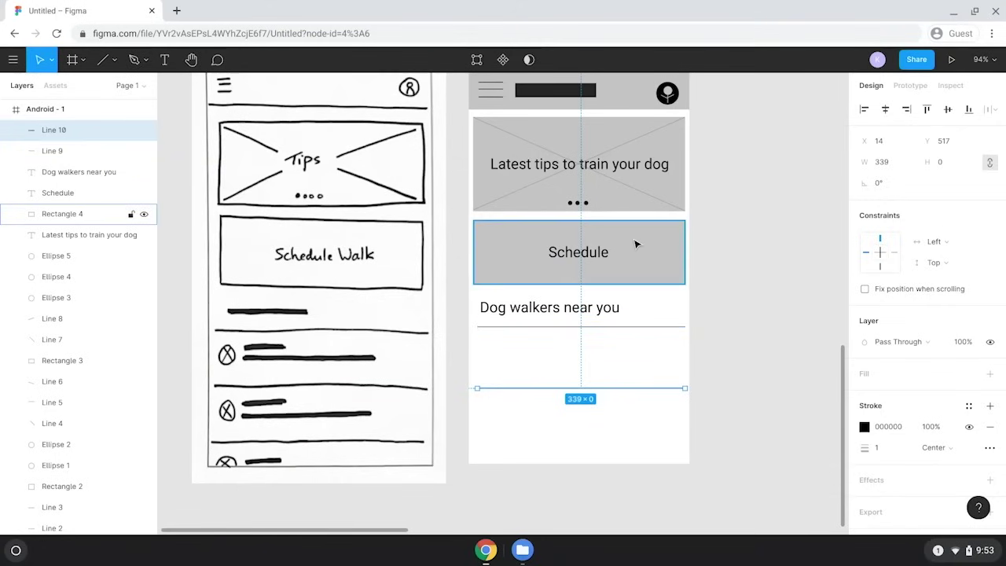
# Copy both divider lines and shift them down to make four stacked lines.
pyautogui.keyDown('shift'); pyautogui.click(618, 326); pyautogui.keyUp('shift')
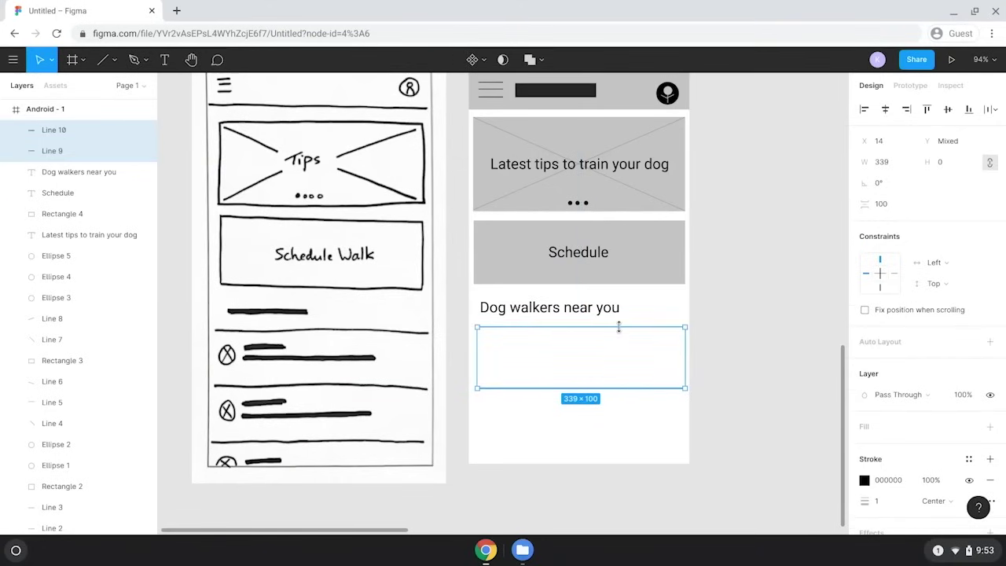
pyautogui.hotkey('ctrl', 'v')
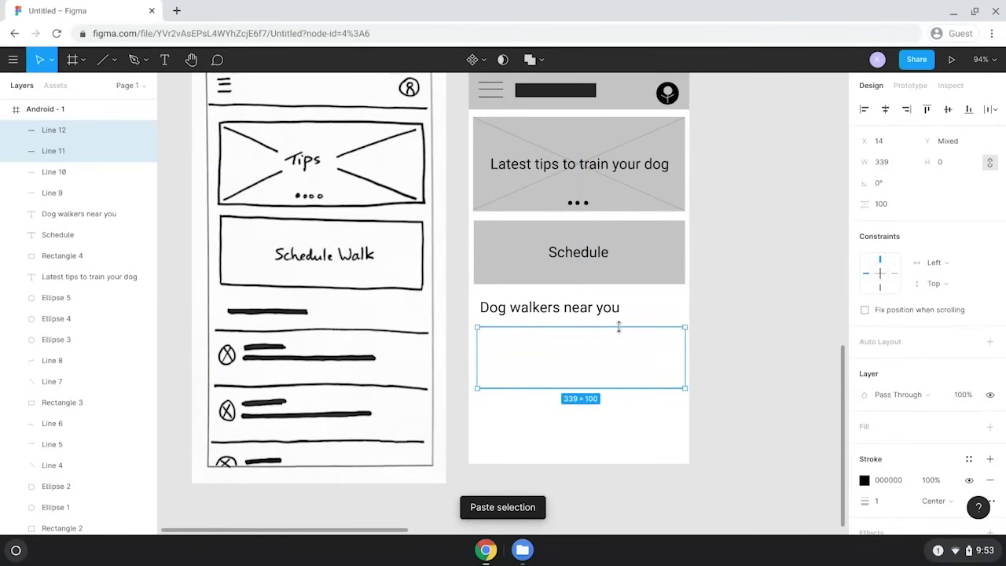
pyautogui.hotkey('shift', 'Down')
pyautogui.hotkey('shift', 'Down')
pyautogui.hotkey('shift', 'Down')
pyautogui.hotkey('shift', 'Down')
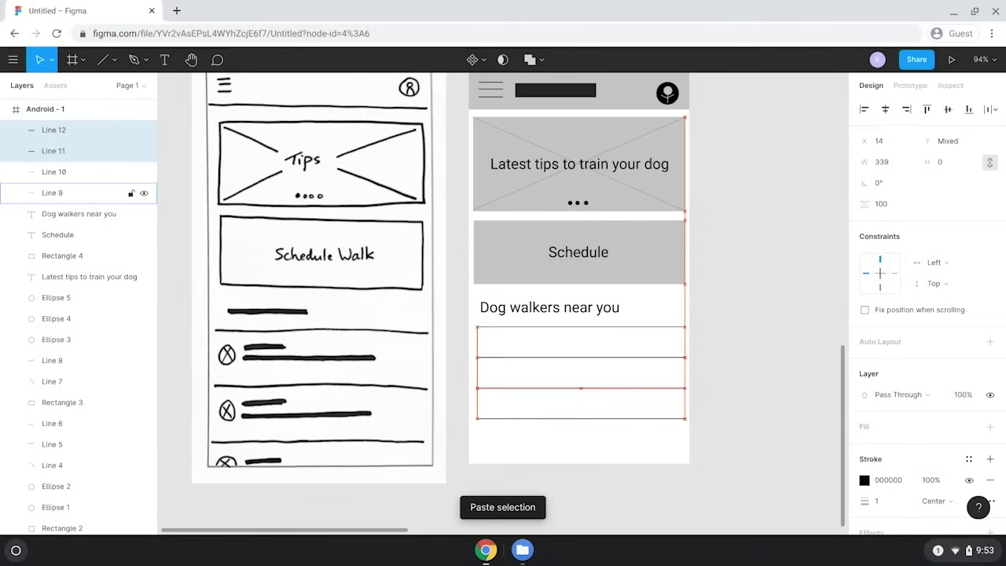
pyautogui.hotkey('shift', 'Down')
pyautogui.hotkey('shift', 'Down')
pyautogui.hotkey('shift', 'Down')
pyautogui.hotkey('shift', 'Down')
pyautogui.hotkey('shift', 'Down')
pyautogui.hotkey('shift', 'Down')
pyautogui.hotkey('shift', 'Down')
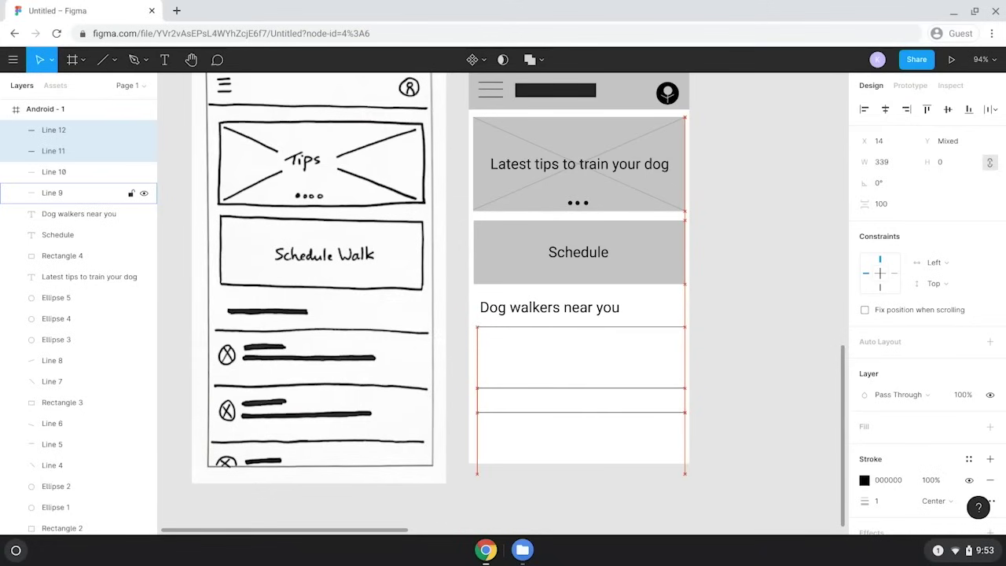
pyautogui.hotkey('shift', 'Down')
pyautogui.hotkey('shift', 'Down')
pyautogui.hotkey('shift', 'Down')
pyautogui.hotkey('shift', 'Down')
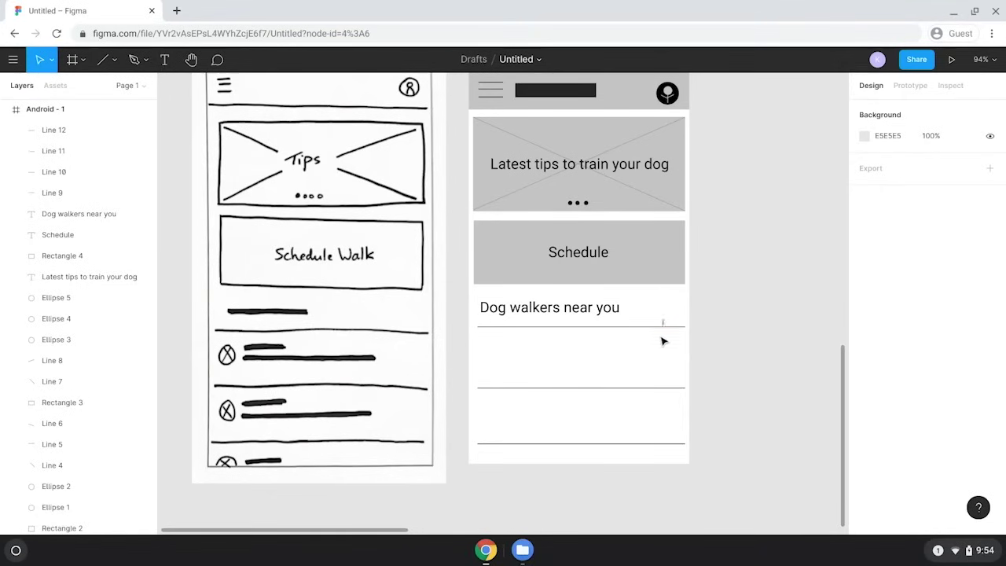
# Select Lines 9–12 and apply Distribute Vertical Spacing to them.
pyautogui.moveTo(663, 321); pyautogui.dragTo(635, 527)
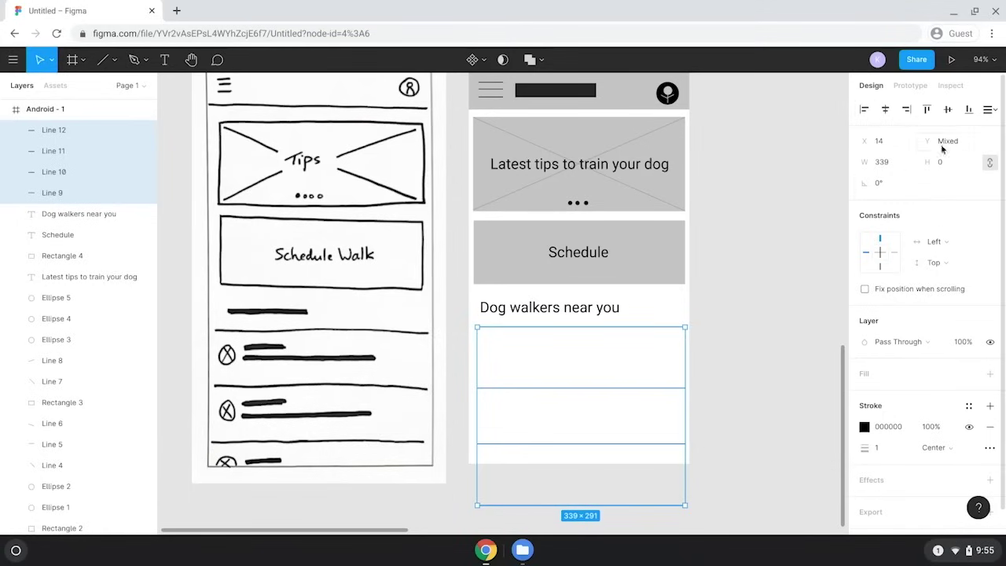
pyautogui.click(990, 112)
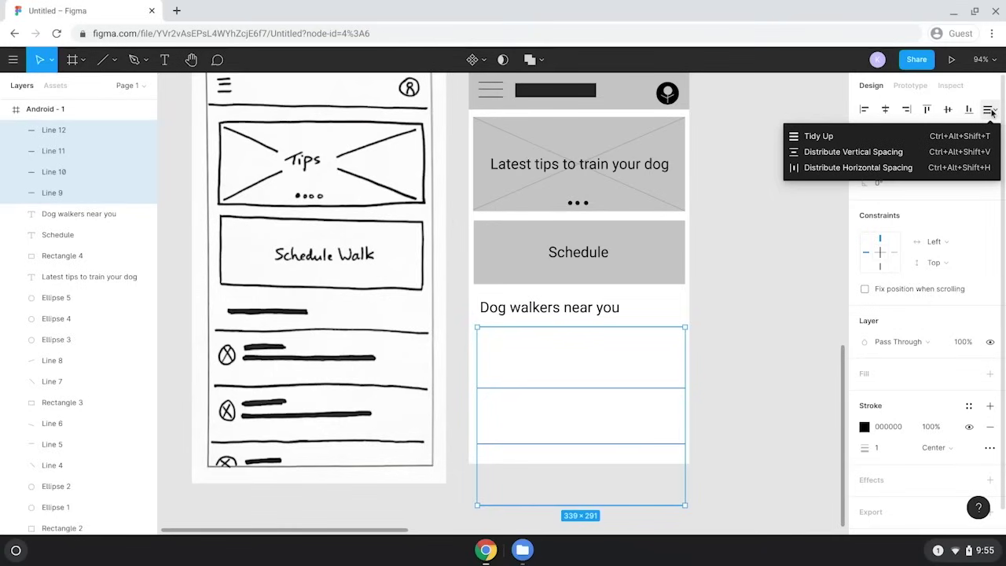
pyautogui.click(932, 154)
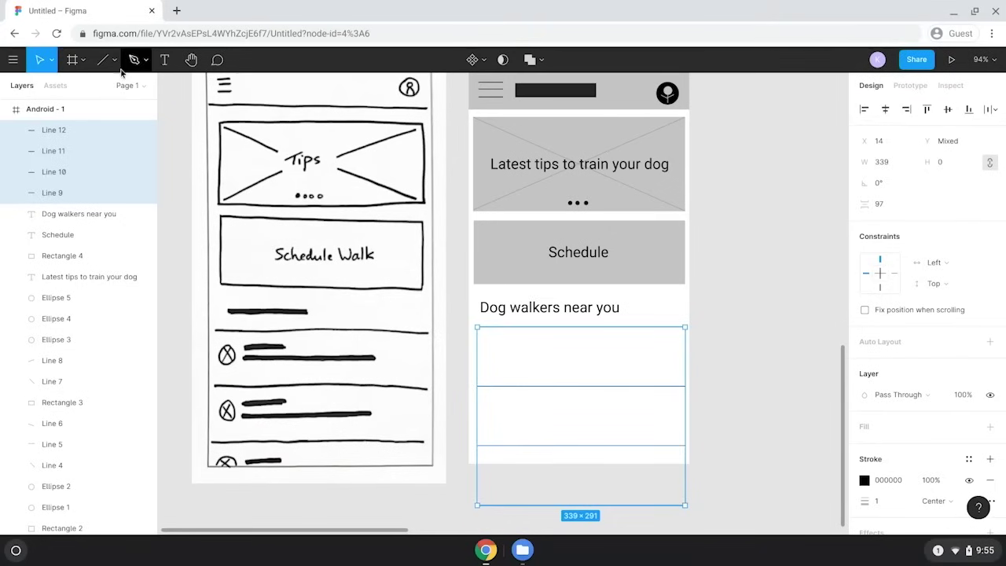
# Draw a 48×48 avatar circle in the first dog-walker row.
pyautogui.click(115, 61)
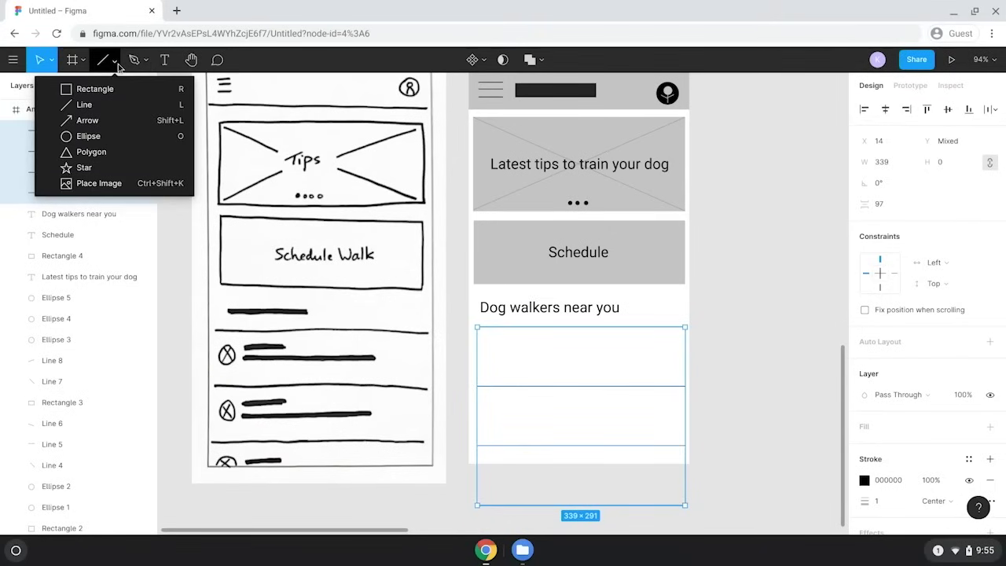
pyautogui.click(92, 138)
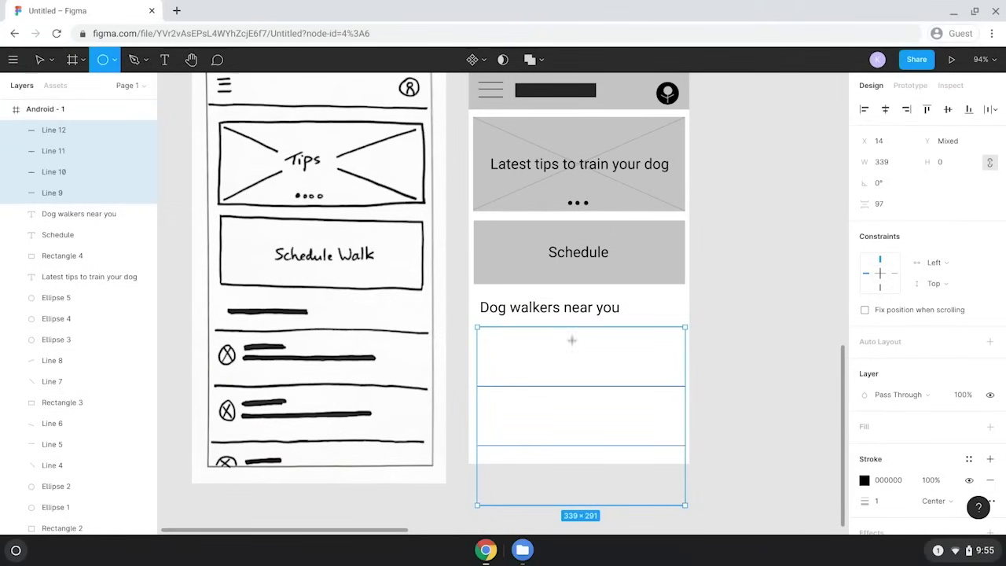
pyautogui.moveTo(486, 343); pyautogui.dragTo(515, 369)
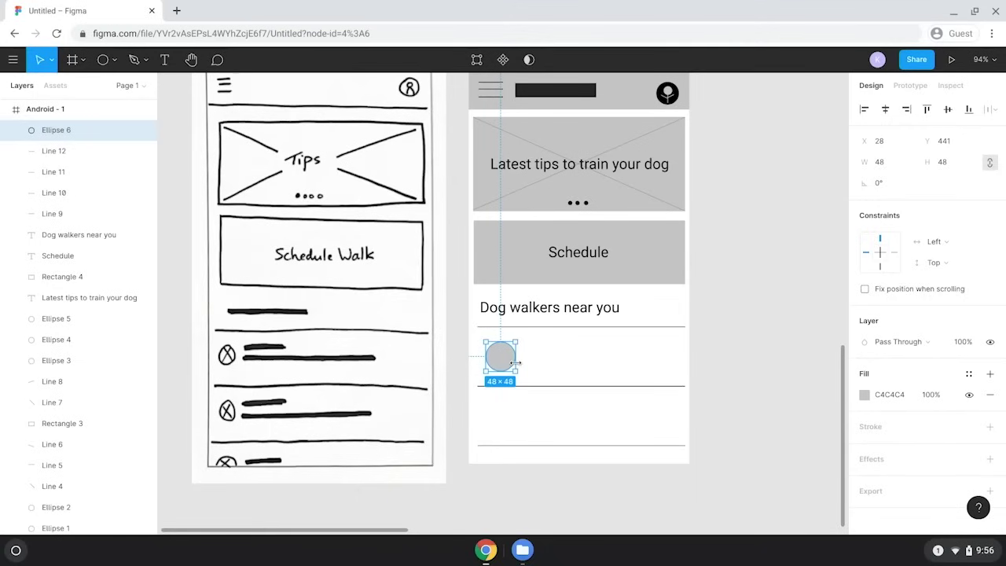
# Draw a short line beside the avatar with stroke weight 5.
pyautogui.click(116, 62)
pyautogui.click(101, 104)
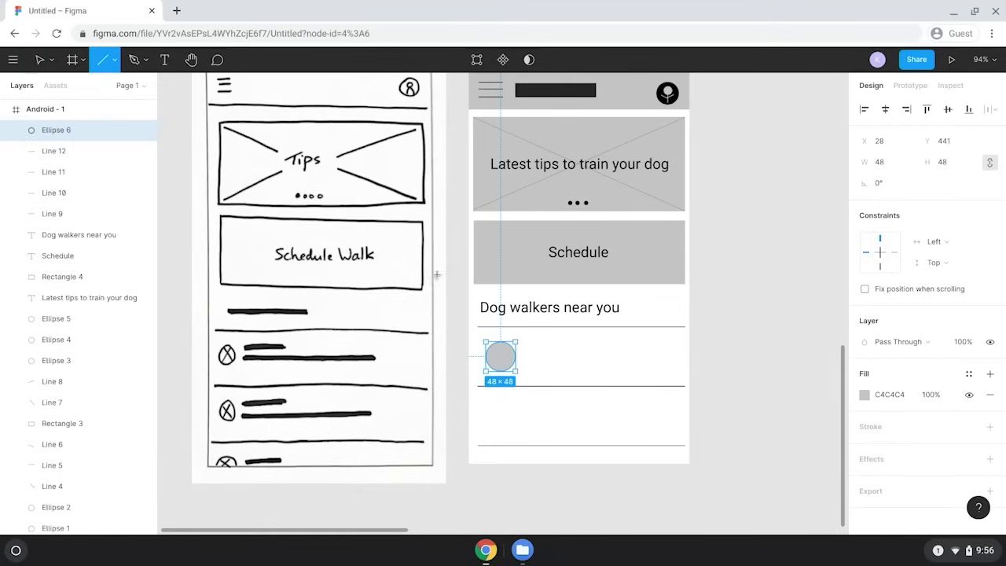
pyautogui.moveTo(532, 352); pyautogui.dragTo(585, 354)
pyautogui.click(878, 450)
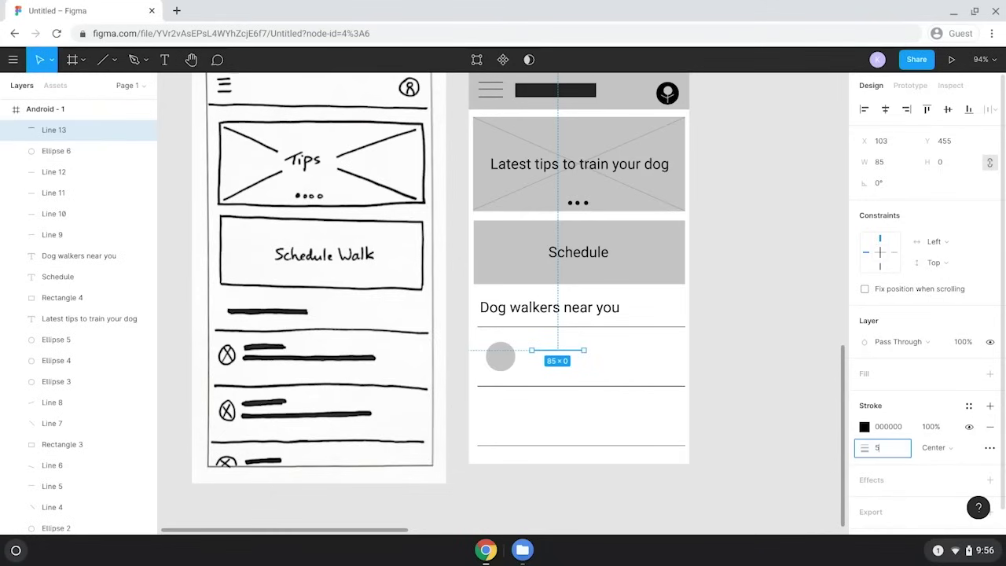
pyautogui.write('5')
pyautogui.press('Return')
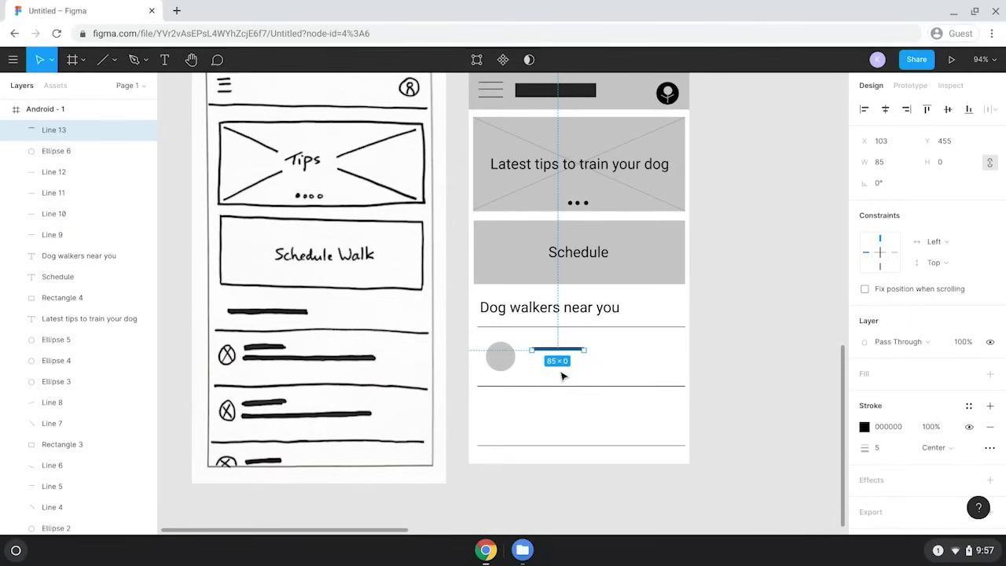
# Paste a copy of the thick line below the first and lengthen it to 211 wide.
pyautogui.hotkey('ctrl', 'v')
pyautogui.press('Down')
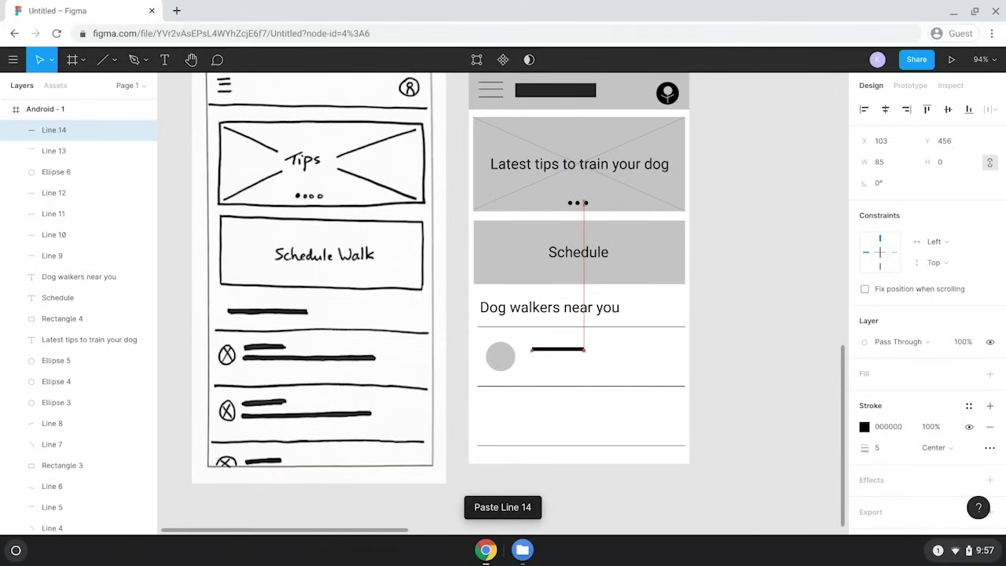
pyautogui.press('Down')
pyautogui.press('Down')
pyautogui.press('Down')
pyautogui.press('Down')
pyautogui.press('Down')
pyautogui.press('Down')
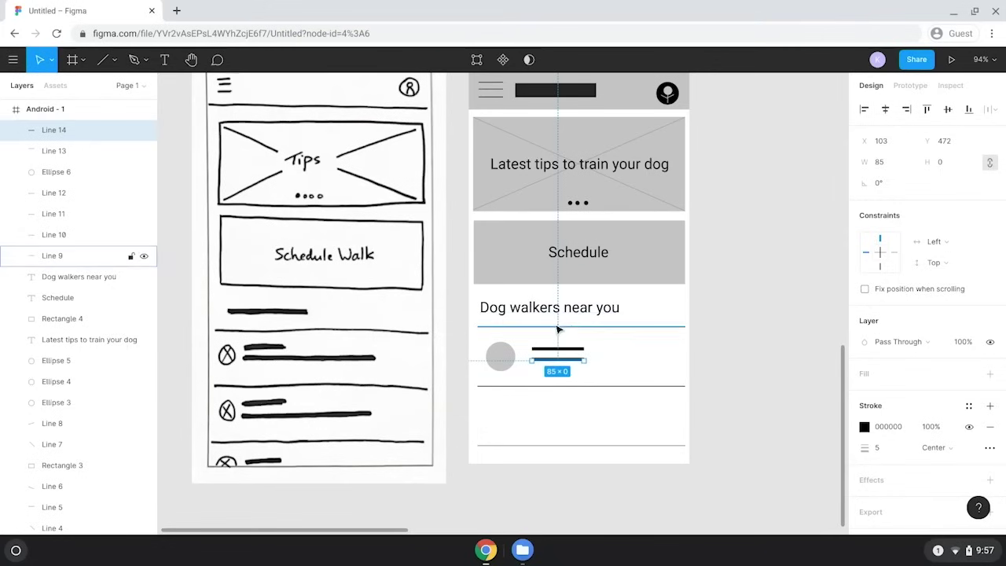
pyautogui.moveTo(584, 363); pyautogui.dragTo(664, 363)
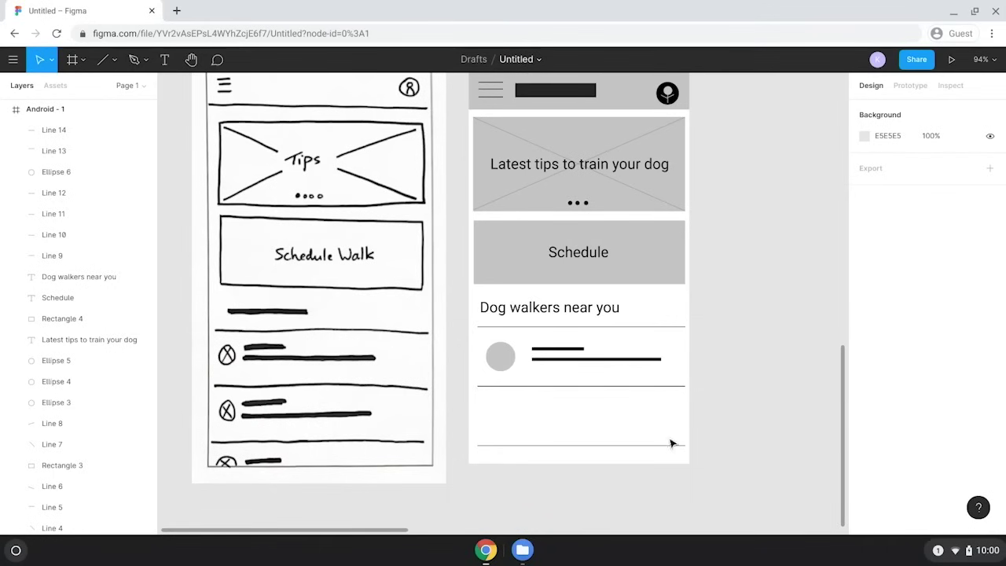
# Duplicate the first row's avatar circle and two lines, then nudge the copy into the second dog-walker row.
pyautogui.moveTo(519, 351); pyautogui.dragTo(668, 376)
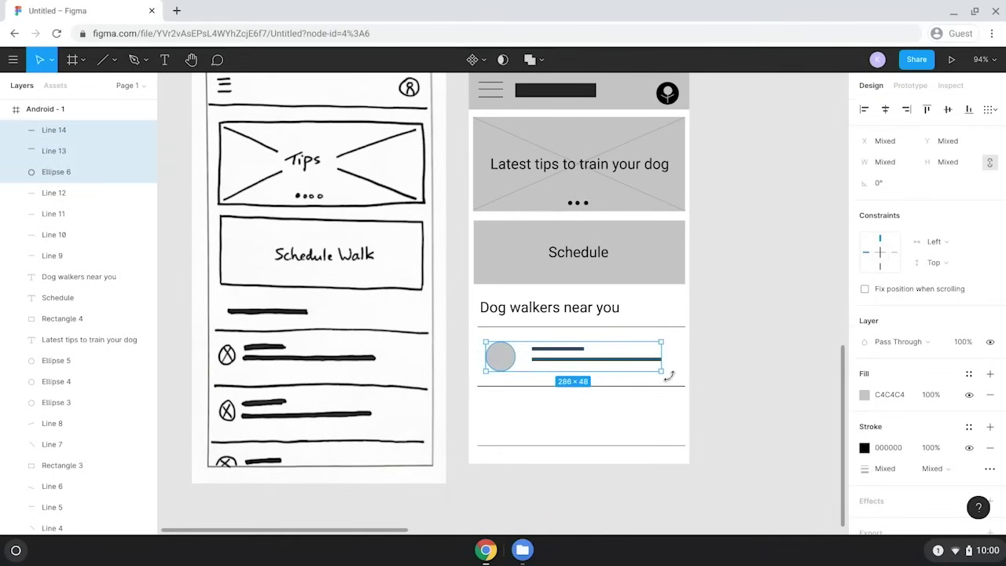
pyautogui.hotkey('ctrl', 'v')
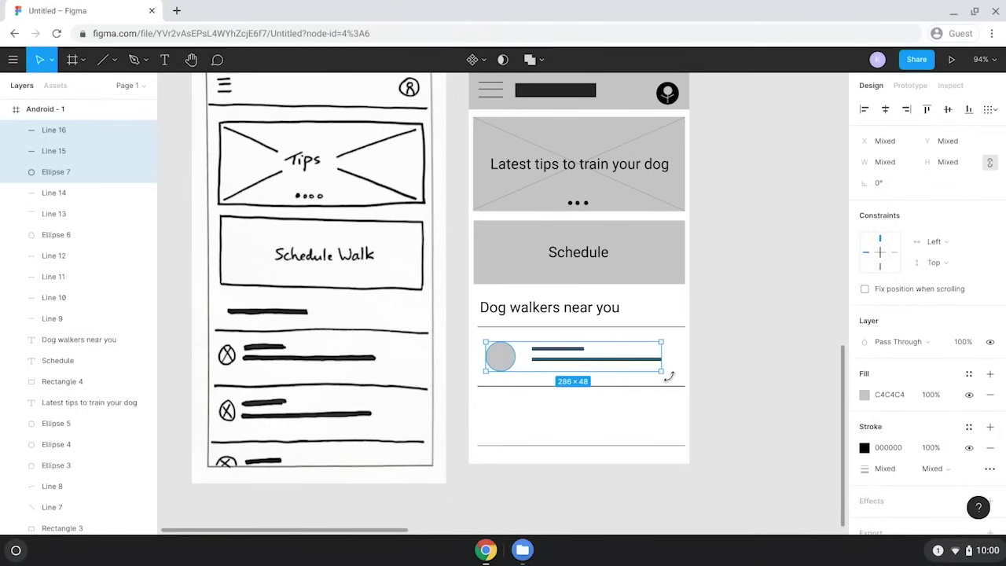
pyautogui.press('Down')
pyautogui.press('Down')
pyautogui.press('Down')
pyautogui.press('Down')
pyautogui.press('Down')
pyautogui.press('Down')
pyautogui.press('Down')
pyautogui.press('Down')
pyautogui.press('Down')
pyautogui.press('Down')
pyautogui.press('Down')
pyautogui.press('Down')
pyautogui.press('Down')
pyautogui.press('Down')
pyautogui.press('Down')
pyautogui.press('Down')
pyautogui.press('Down')
pyautogui.press('Down')
pyautogui.press('Down')
pyautogui.press('Down')
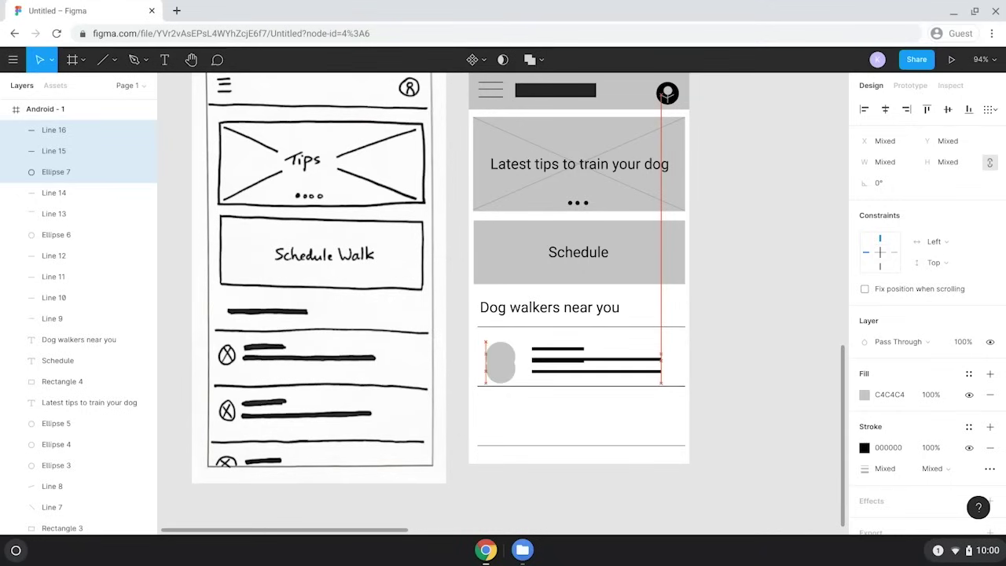
pyautogui.press('Down')
pyautogui.press('Down')
pyautogui.press('Down')
pyautogui.press('Down')
pyautogui.press('Down')
pyautogui.press('Down')
pyautogui.press('Down')
pyautogui.press('Down')
pyautogui.press('Down')
pyautogui.press('Down')
pyautogui.press('Down')
pyautogui.press('Down')
pyautogui.press('Down')
pyautogui.press('Down')
pyautogui.press('Down')
pyautogui.press('Down')
pyautogui.press('Down')
pyautogui.press('Down')
pyautogui.press('Down')
pyautogui.press('Down')
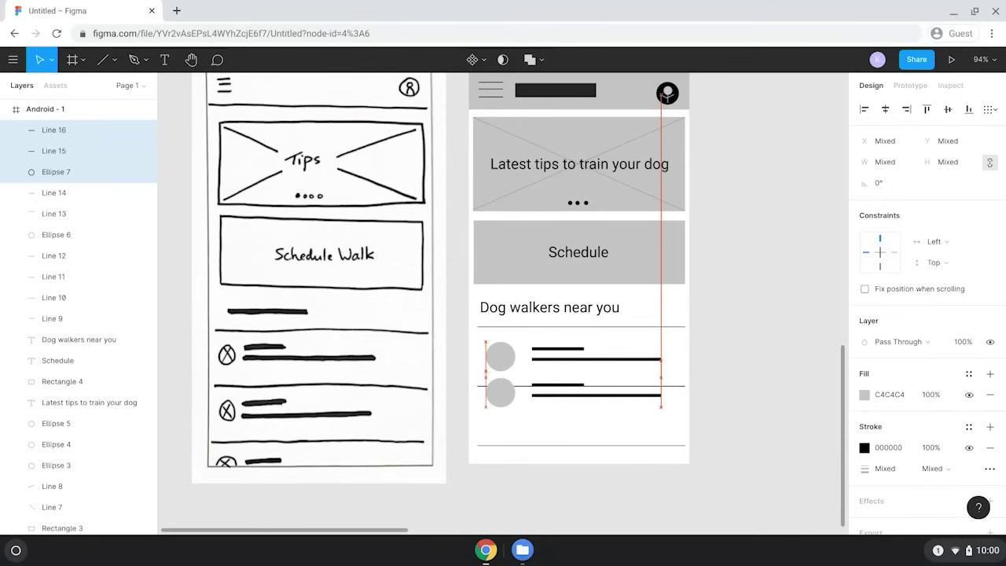
pyautogui.press('Down')
pyautogui.press('Down')
pyautogui.press('Down')
pyautogui.press('Down')
pyautogui.press('Down')
pyautogui.press('Down')
pyautogui.press('Down')
pyautogui.press('Down')
pyautogui.press('Down')
pyautogui.press('Down')
pyautogui.press('Down')
pyautogui.press('Down')
pyautogui.press('Down')
pyautogui.press('Down')
pyautogui.press('Down')
pyautogui.press('Down')
pyautogui.press('Down')
pyautogui.press('Down')
pyautogui.press('Down')
pyautogui.press('Down')
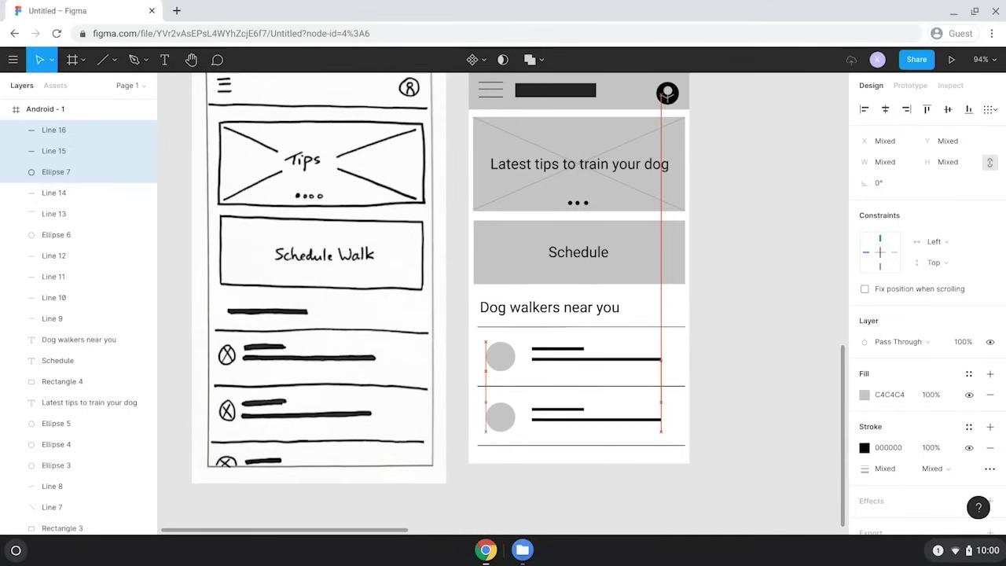